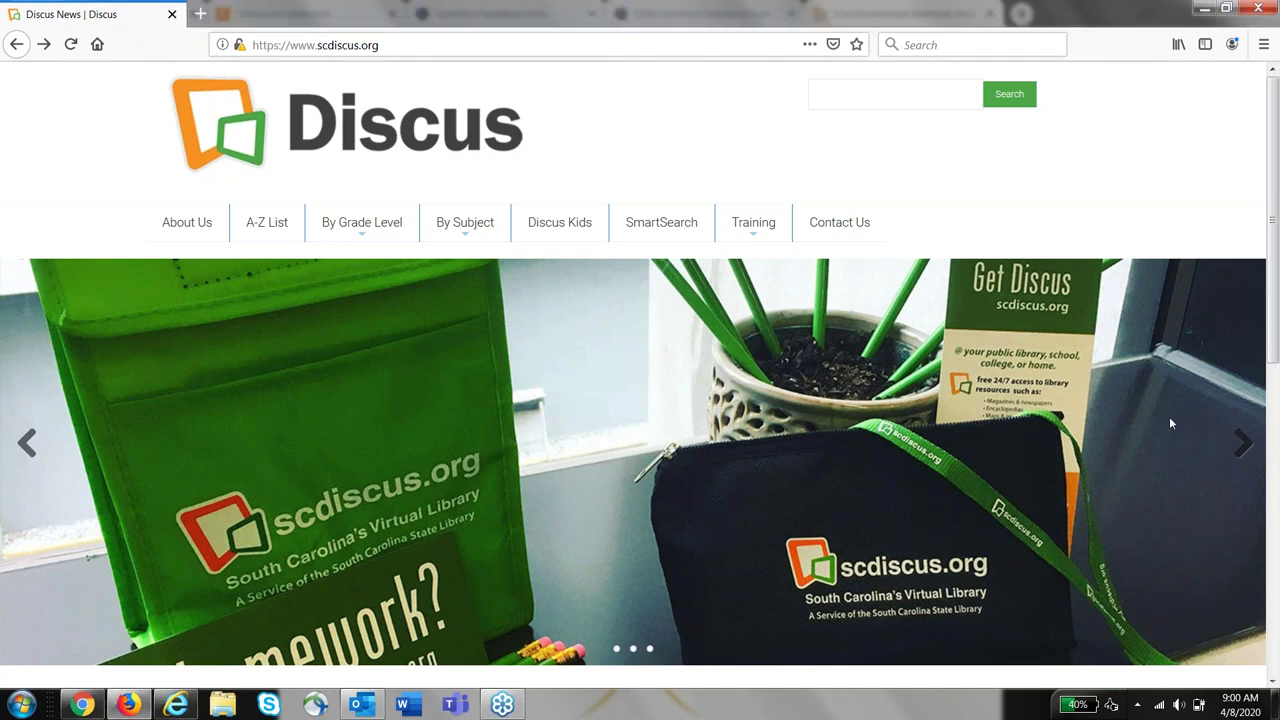
Scroll to the 'Tutor.com added to Discus resources' news item and follow its Tutor.com link.
{"action": "scroll", "coordinate": [1171, 423], "scroll_direction": "down", "scroll_amount": 2}
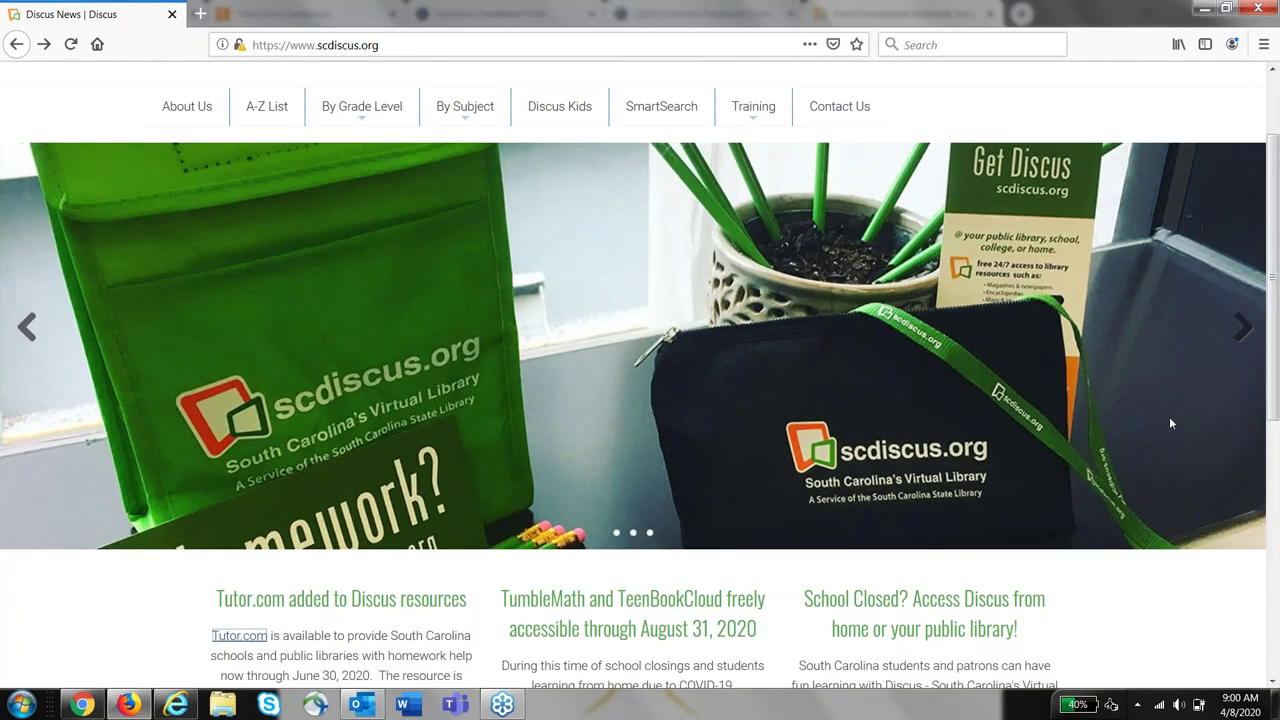
{"action": "scroll", "coordinate": [1169, 423], "scroll_direction": "down", "scroll_amount": 1}
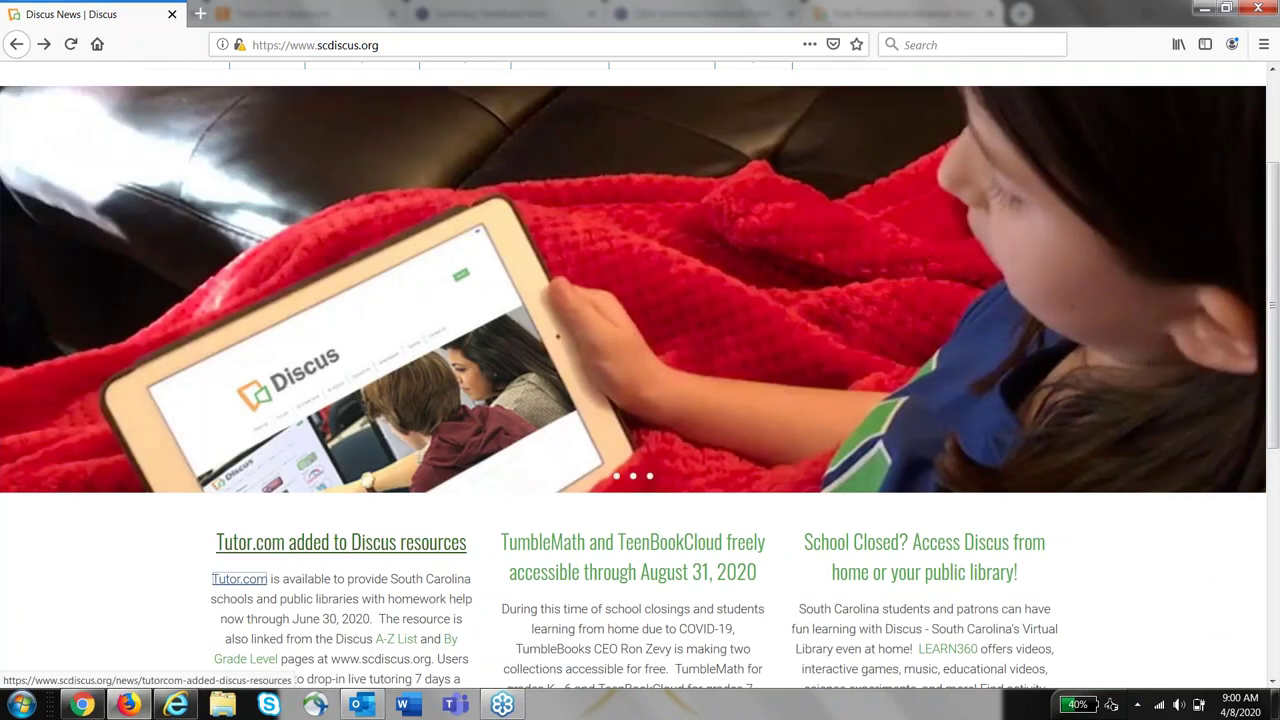
{"action": "left_click", "coordinate": [249, 584]}
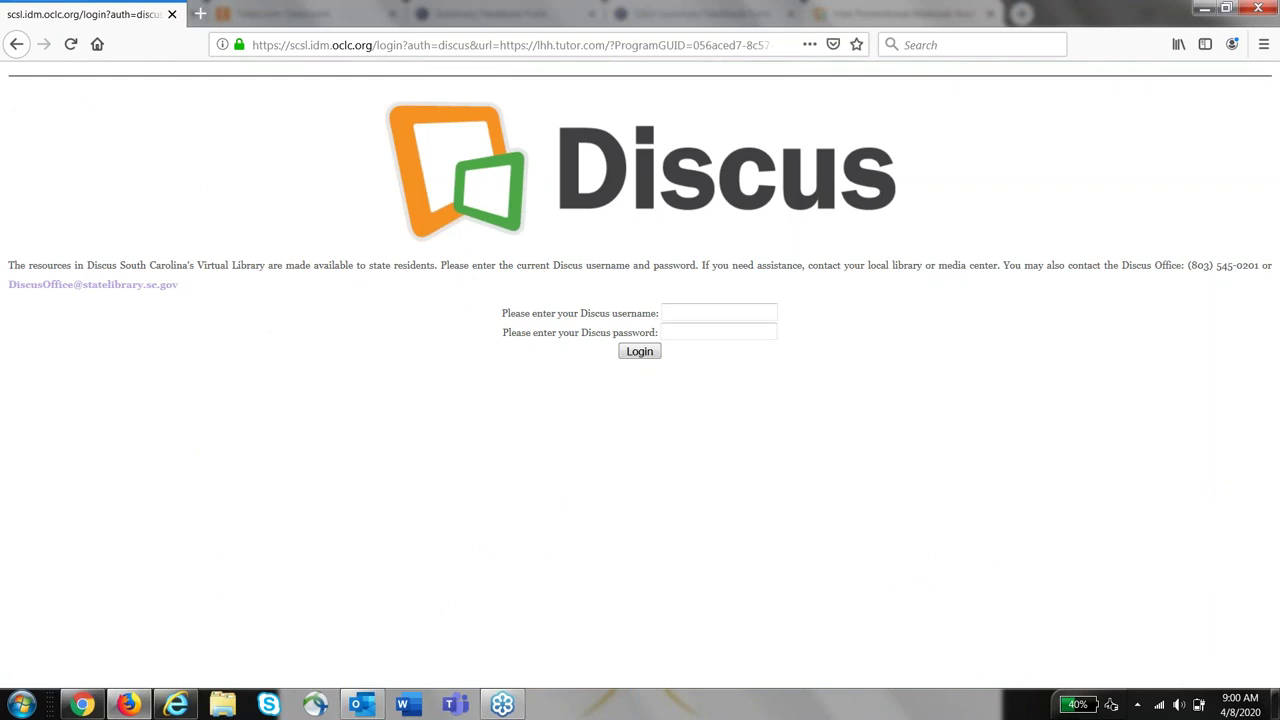
Fill in the saved Discus username and the account password, then submit the login.
{"action": "left_click", "coordinate": [726, 313]}
{"action": "left_click", "coordinate": [744, 306]}
{"action": "type", "text": "d"}
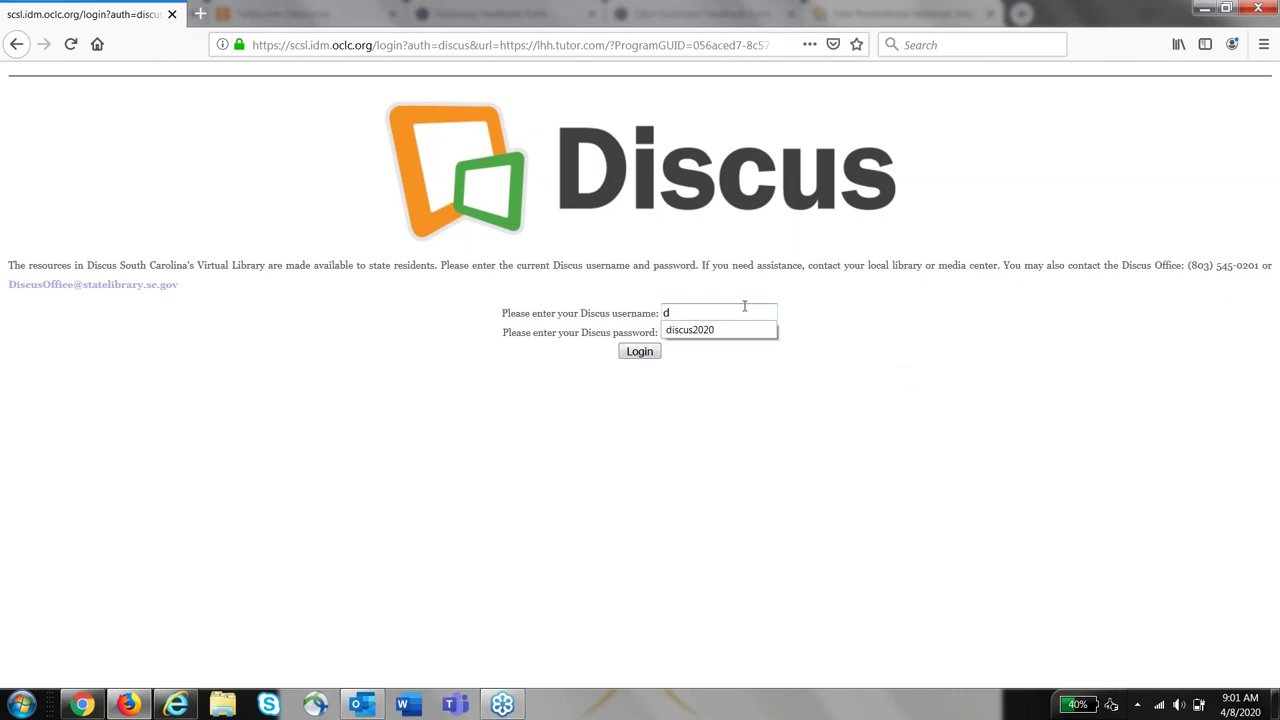
{"action": "left_click", "coordinate": [694, 331]}
{"action": "left_click", "coordinate": [687, 337]}
{"action": "type", "text": "******"}
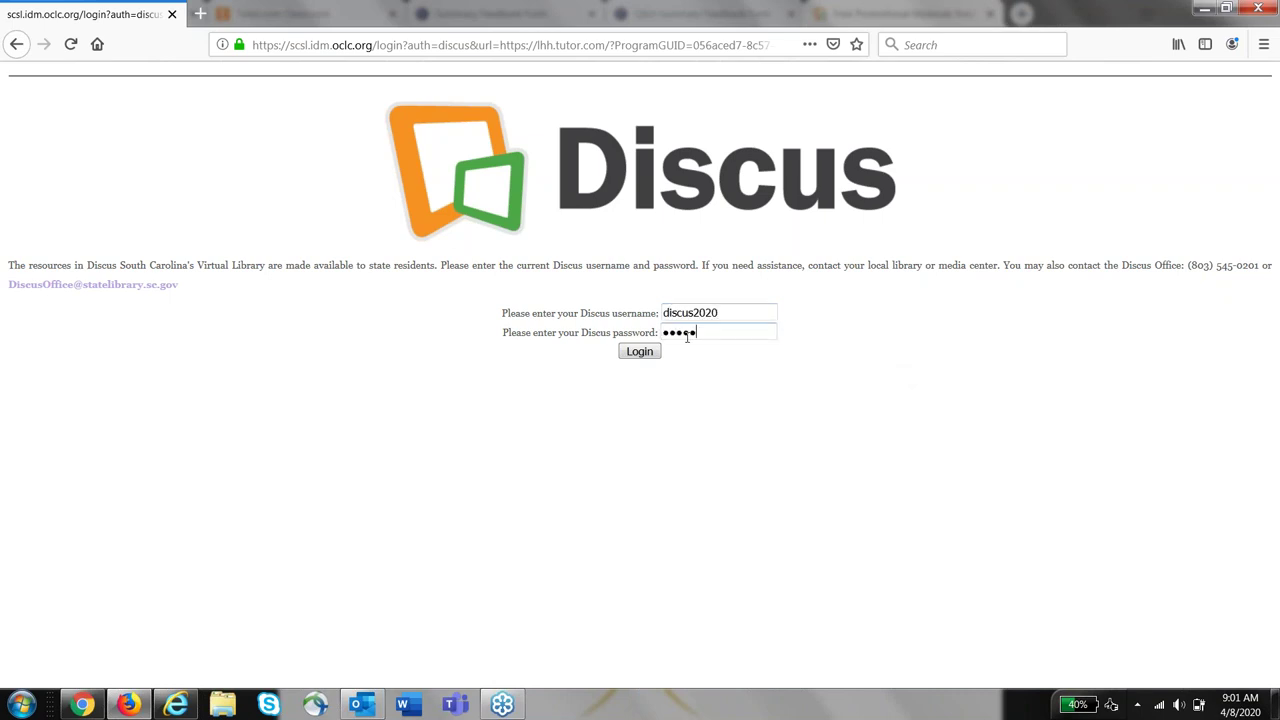
{"action": "left_click", "coordinate": [645, 355]}
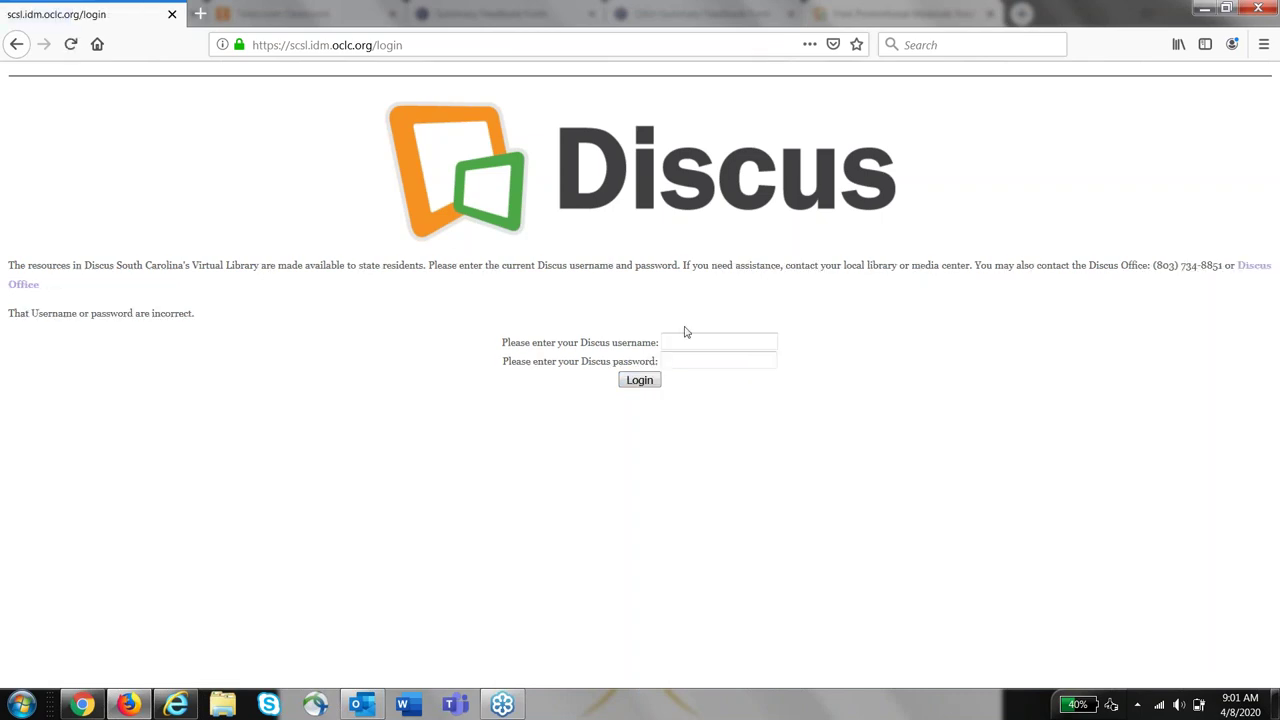
After the login error, re-enter the saved username and password and log in.
{"action": "left_click", "coordinate": [686, 340]}
{"action": "key", "text": "Down"}
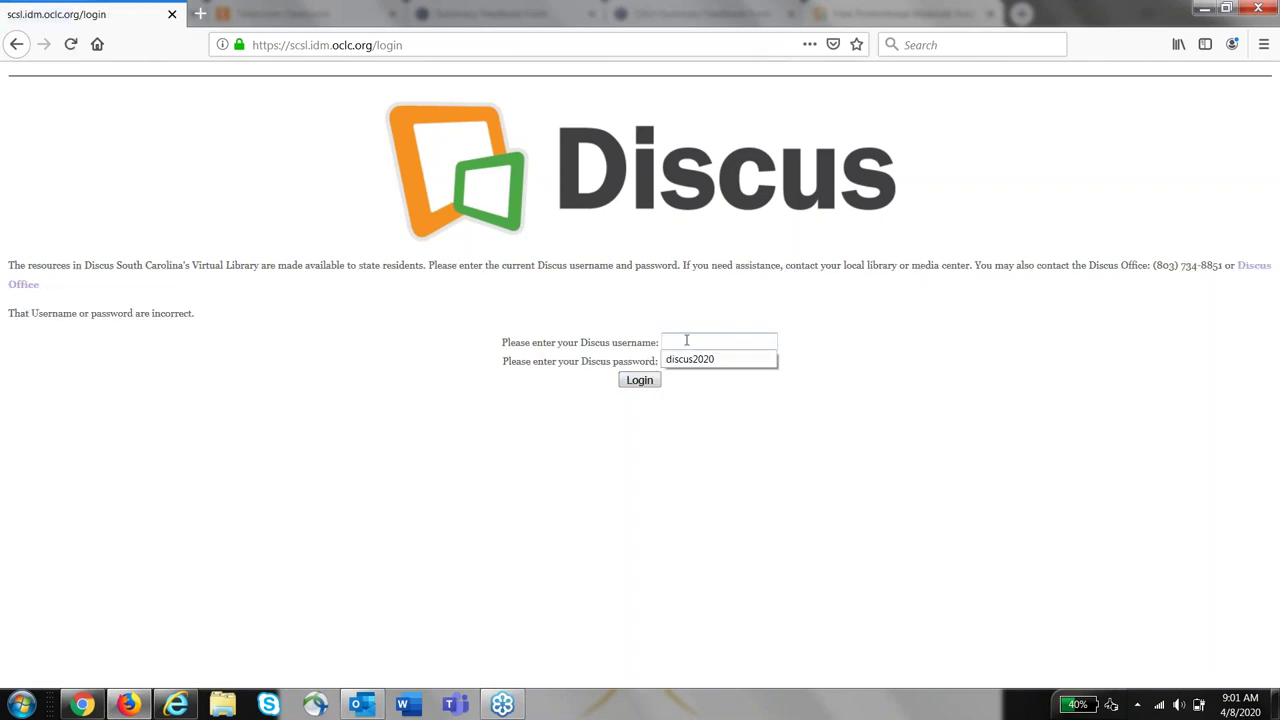
{"action": "key", "text": "Down"}
{"action": "key", "text": "Return"}
{"action": "key", "text": "Tab"}
{"action": "type", "text": "*****"}
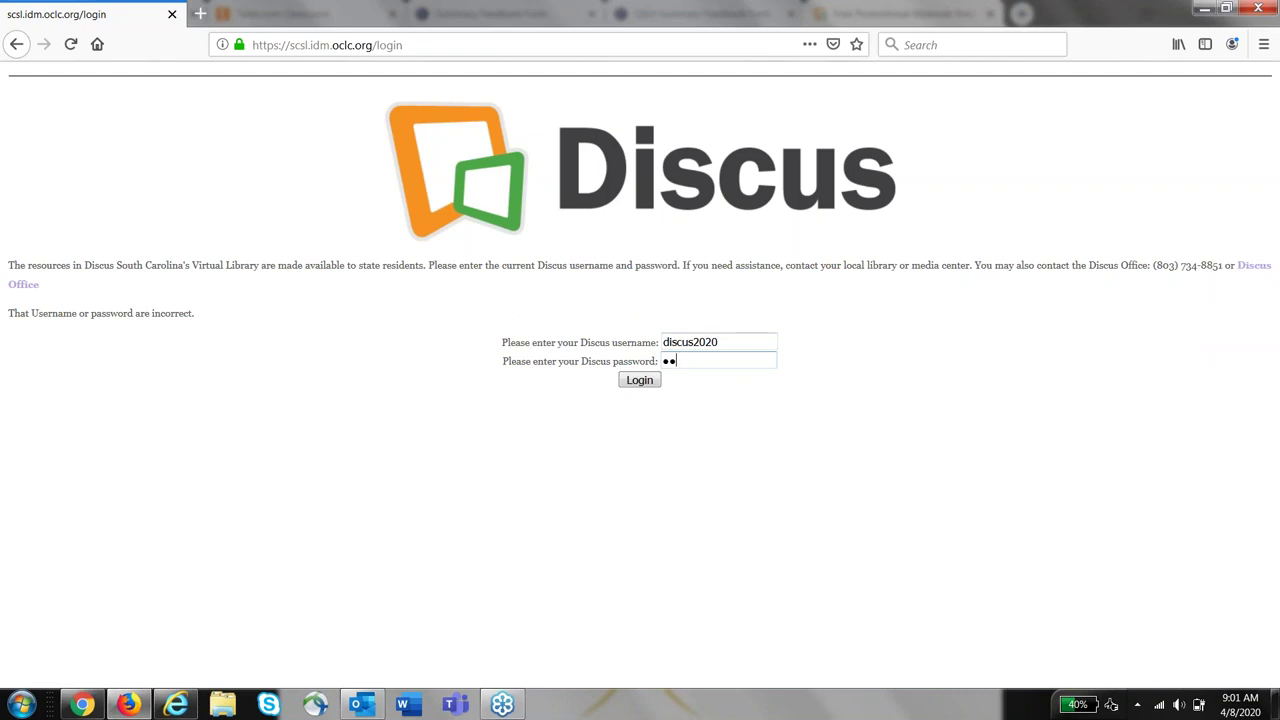
{"action": "type", "text": "**"}
{"action": "key", "text": "Return"}
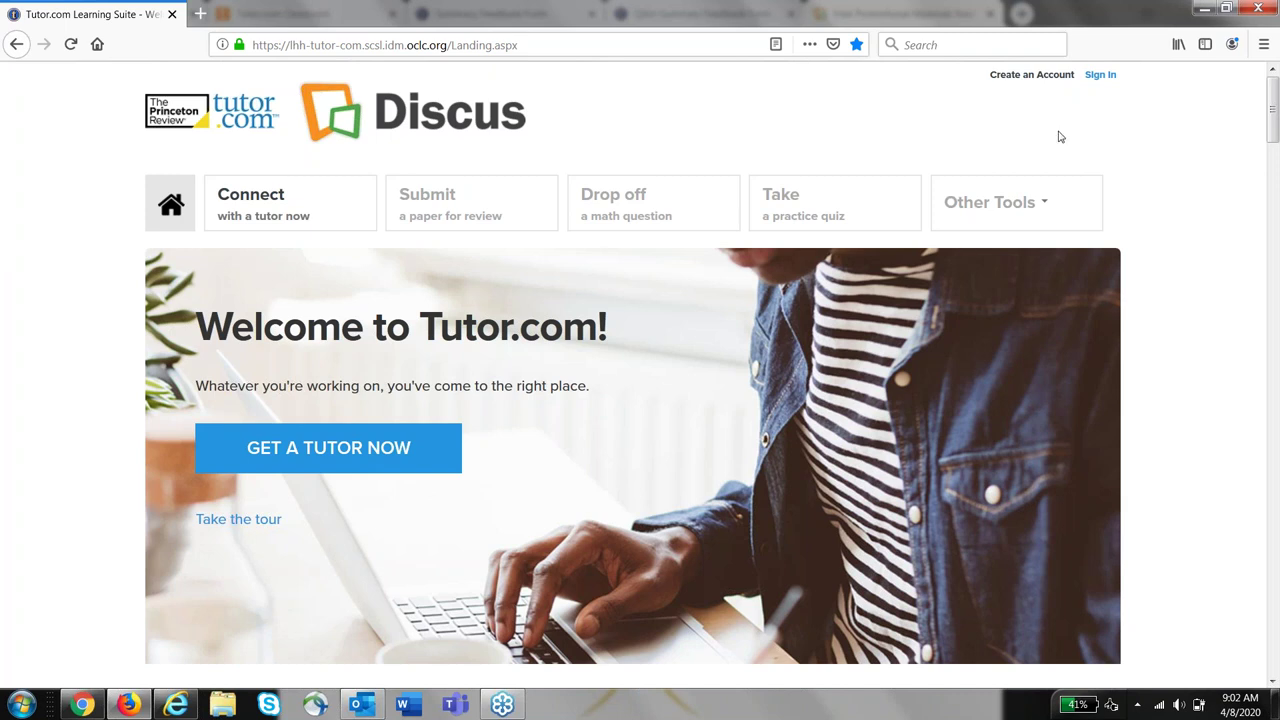
Go to Tutor.com's free account sign-up page using 'Create an Account' at the top right.
{"action": "left_click", "coordinate": [1016, 79]}
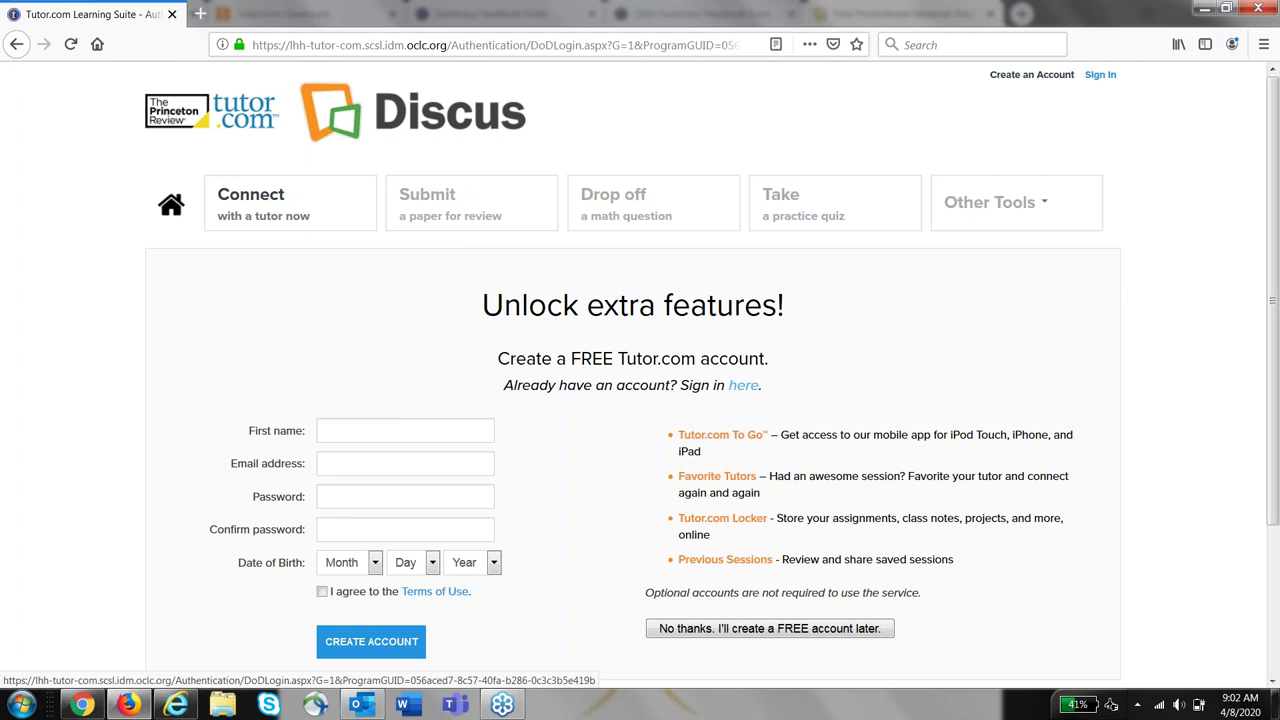
Scroll the sign-up form, then switch to the signed-in Tutor.com page in Internet Explorer.
{"action": "scroll", "coordinate": [833, 296], "scroll_direction": "down", "scroll_amount": 1}
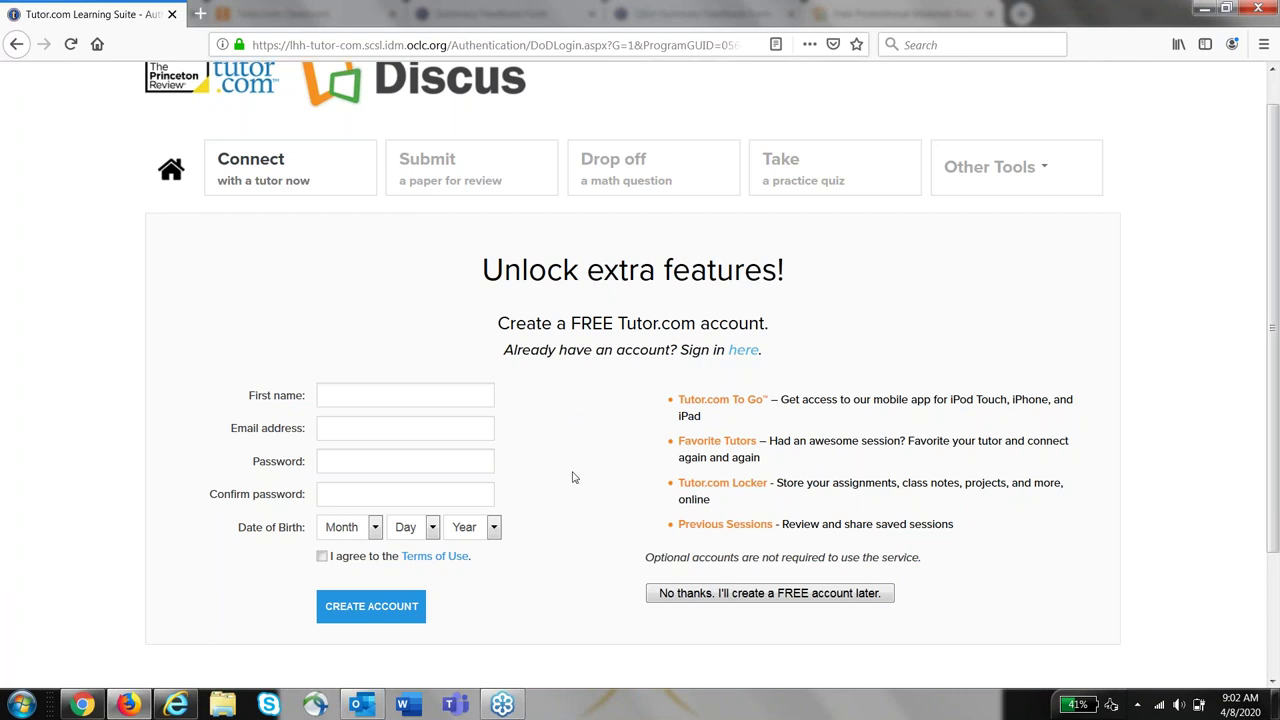
{"action": "left_click", "coordinate": [178, 705]}
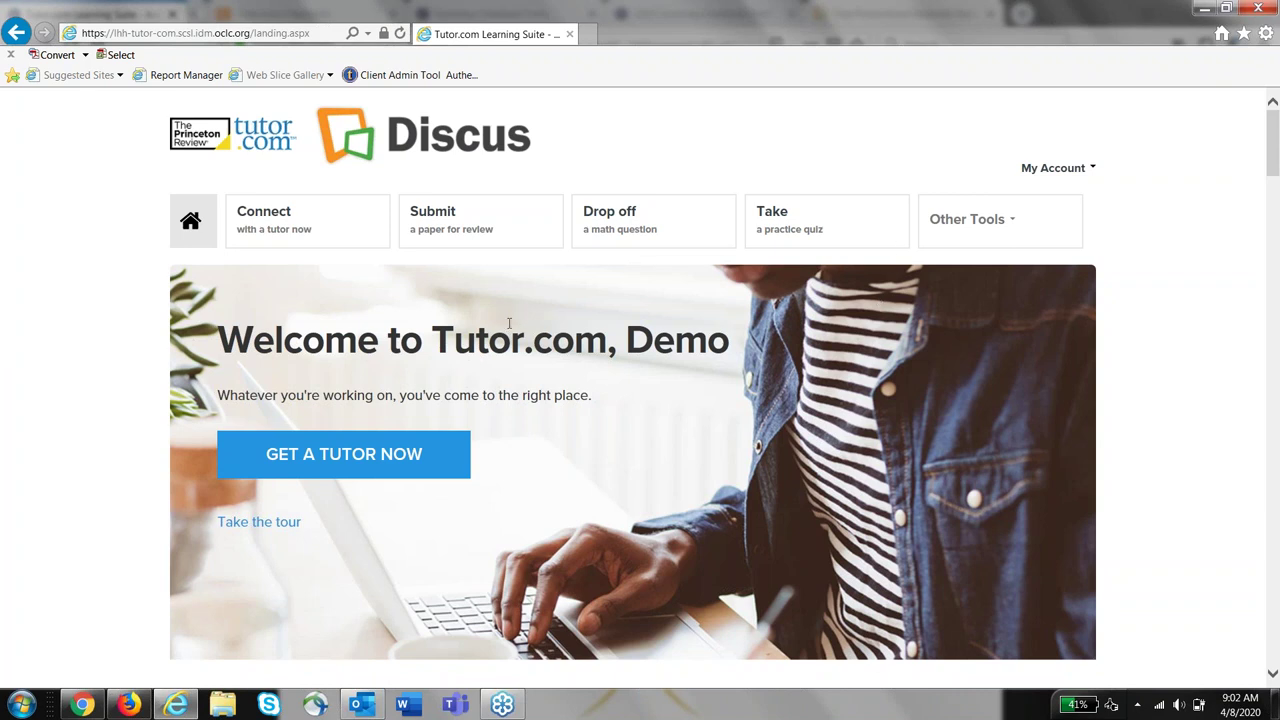
Start a live-tutor request with GET A TUTOR NOW and scroll to the help form.
{"action": "left_click", "coordinate": [303, 473]}
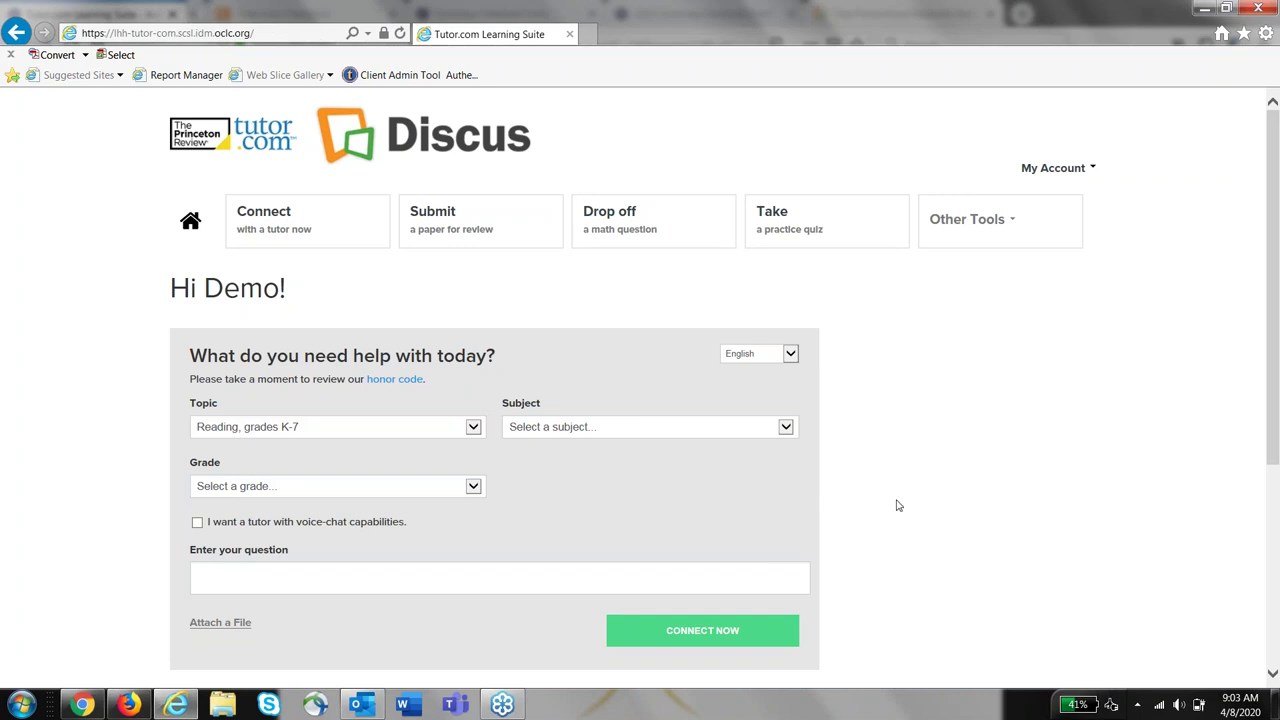
{"action": "scroll", "coordinate": [897, 505], "scroll_direction": "down", "scroll_amount": 1}
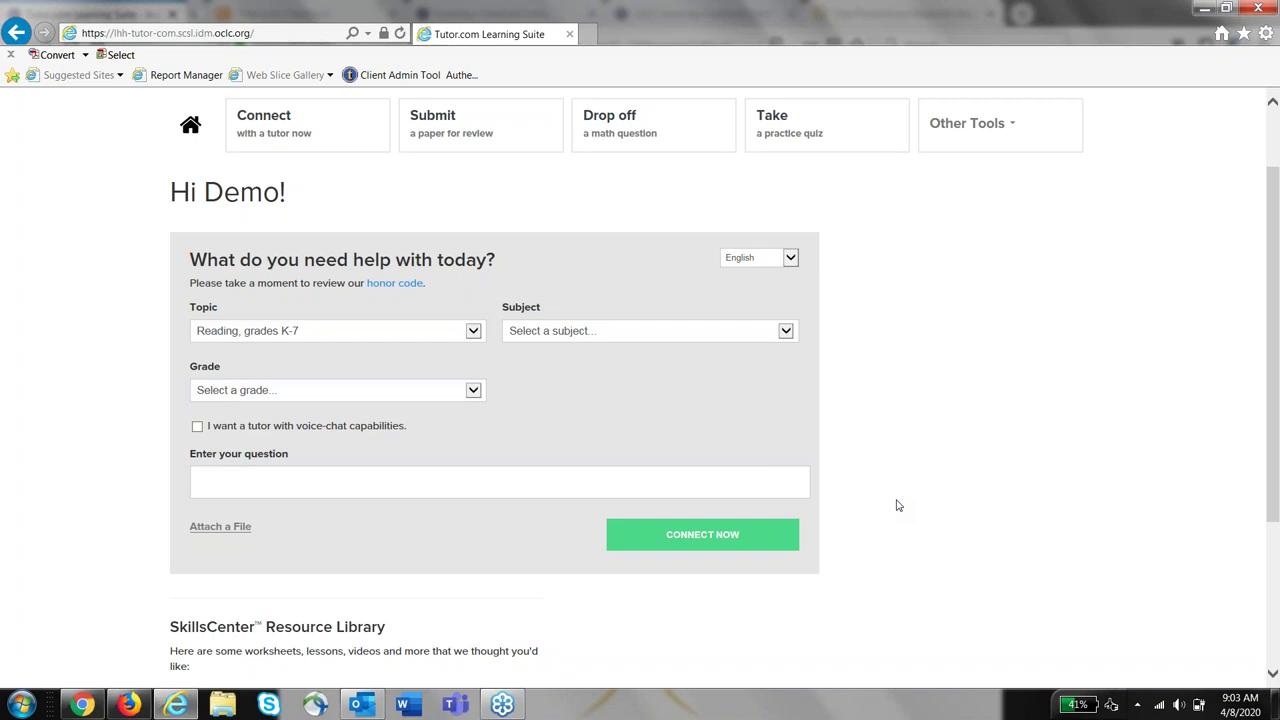
Open the Topic dropdown on the 'What do you need help with today?' form.
{"action": "left_click", "coordinate": [357, 331]}
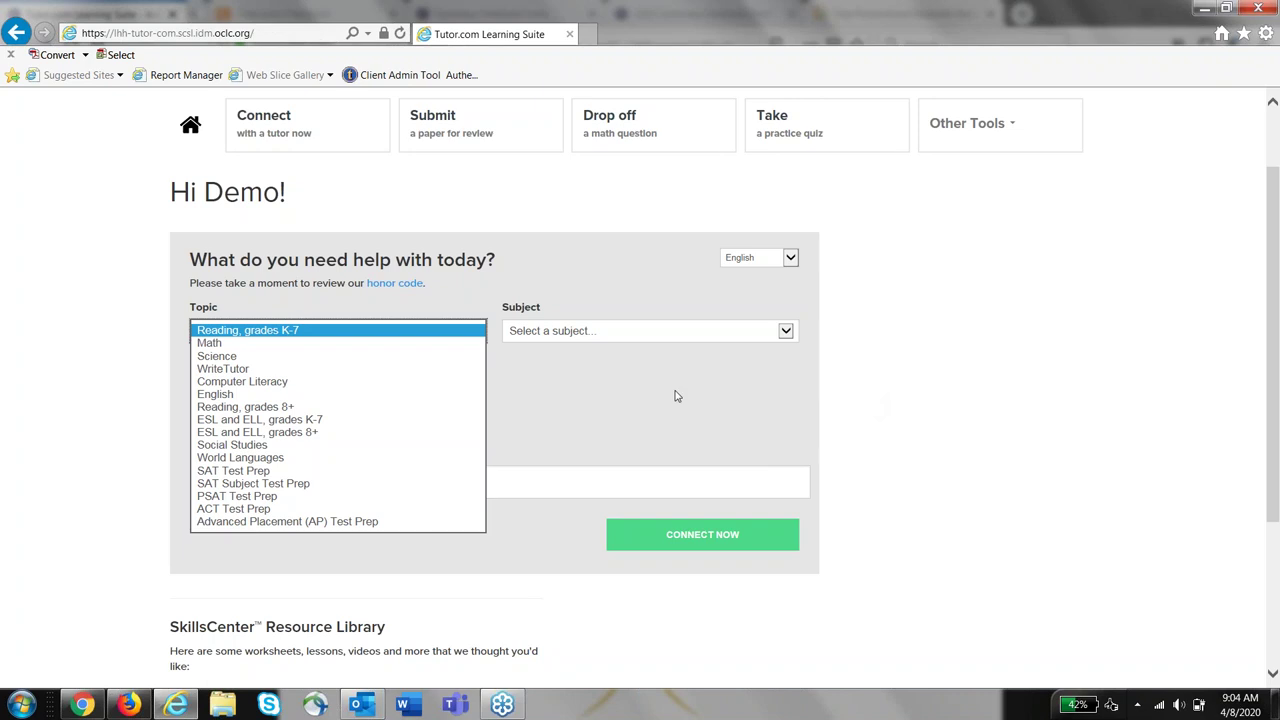
Set the help request topic to Math, subject Basic, and grade 3rd.
{"action": "left_click", "coordinate": [288, 346]}
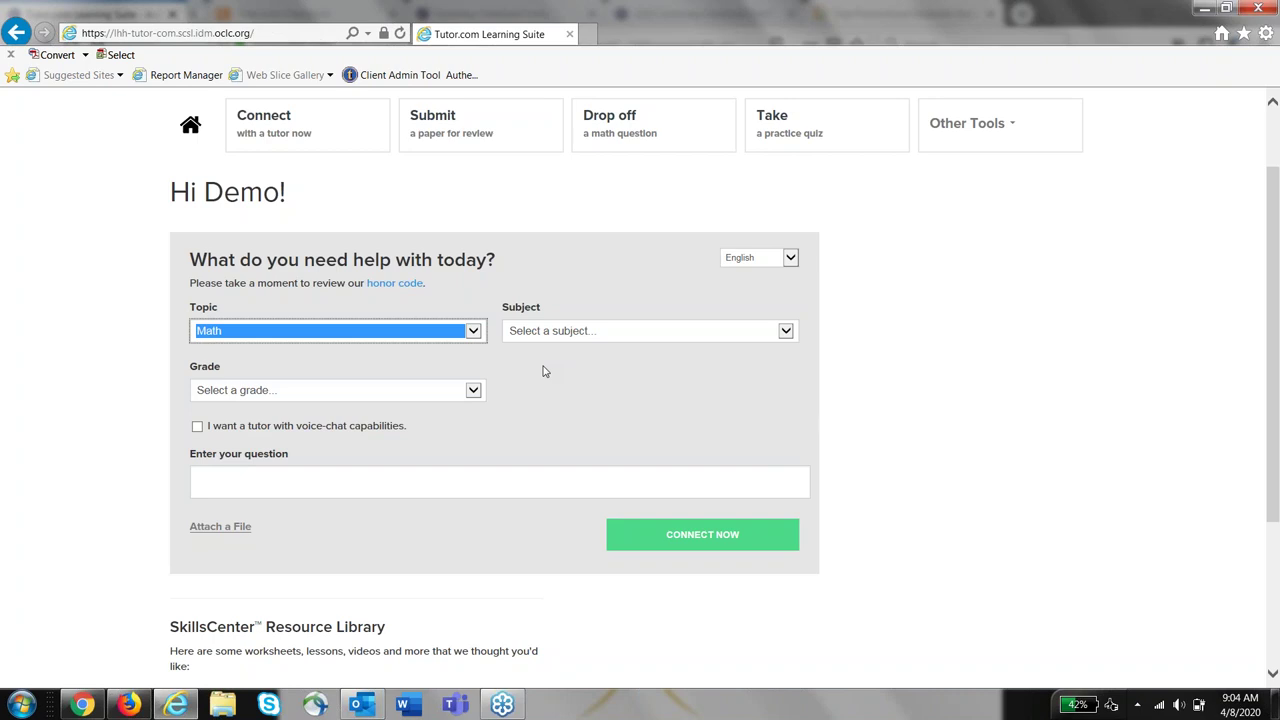
{"action": "left_click", "coordinate": [545, 331]}
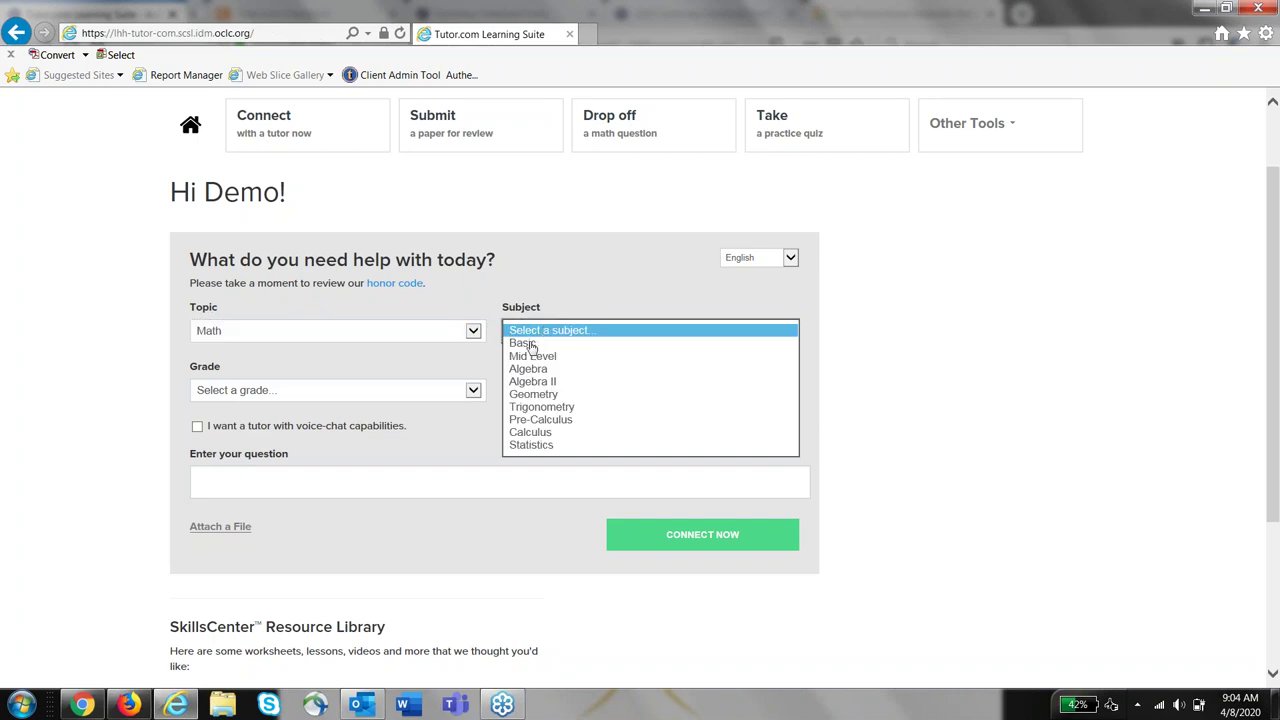
{"action": "left_click", "coordinate": [531, 346]}
{"action": "left_click", "coordinate": [408, 397]}
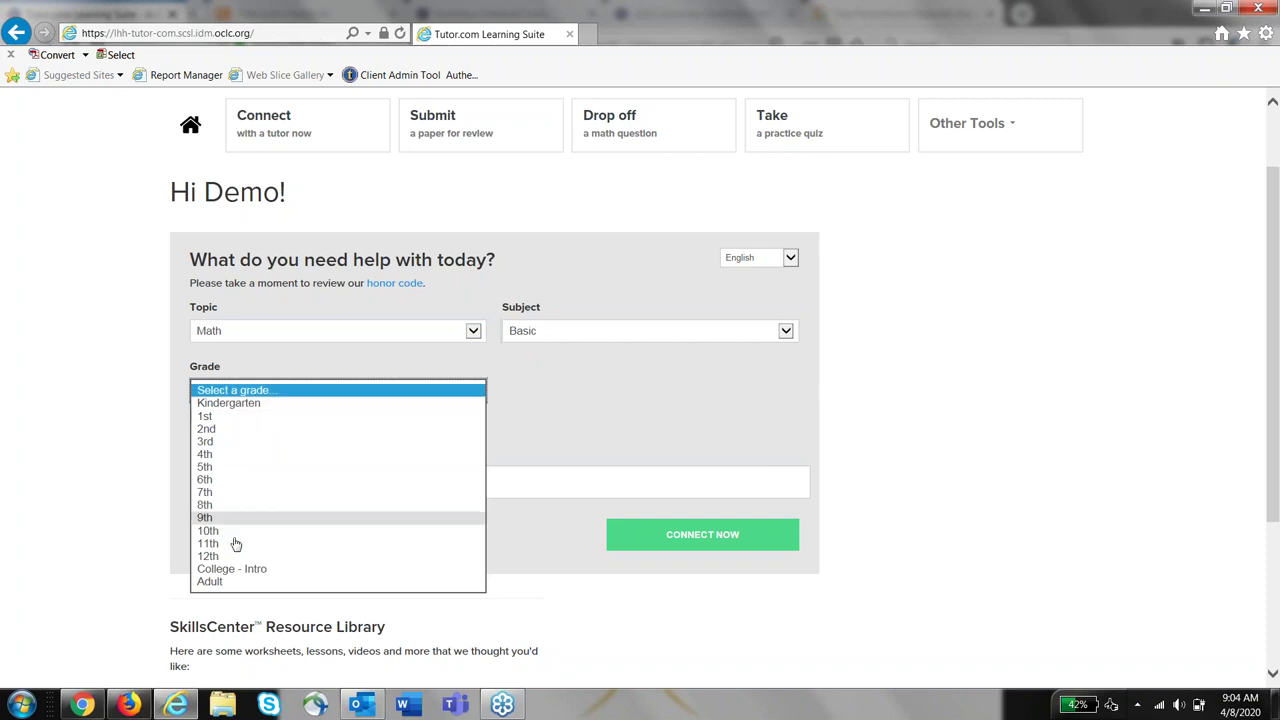
{"action": "left_click", "coordinate": [230, 441]}
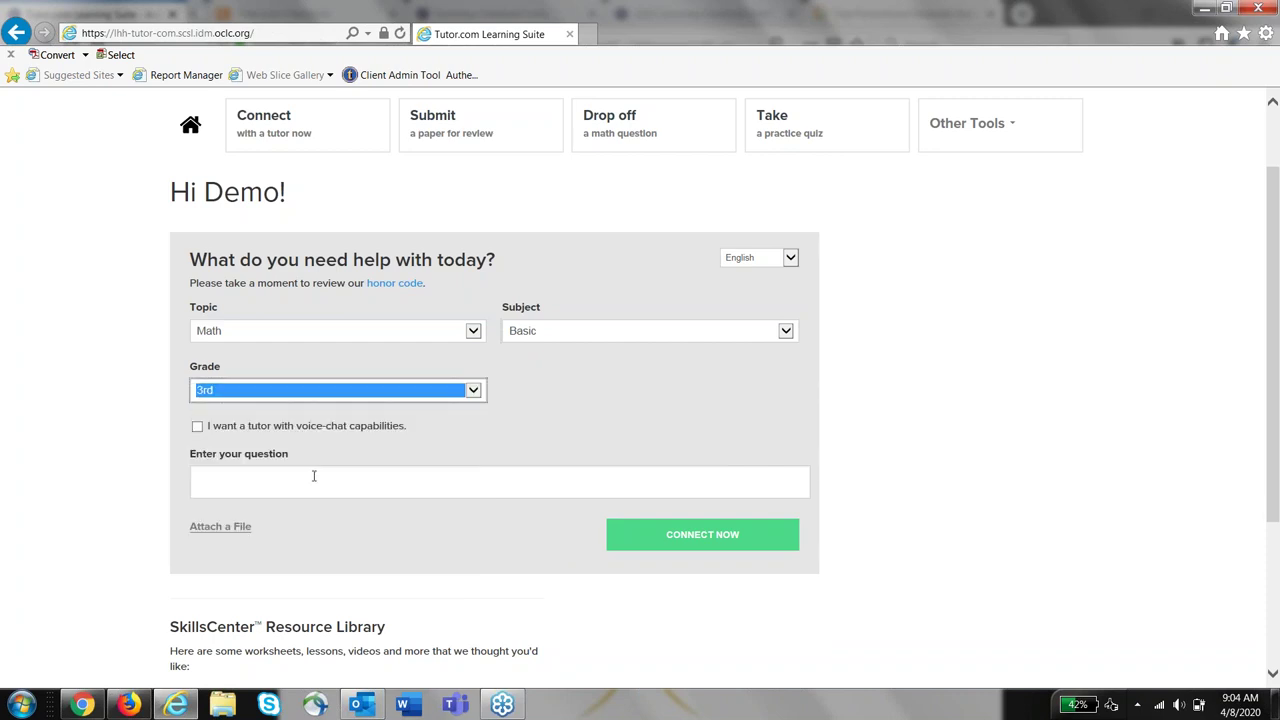
Enter the question 'I need help with addition' and bring the other browser window forward.
{"action": "left_click", "coordinate": [313, 476]}
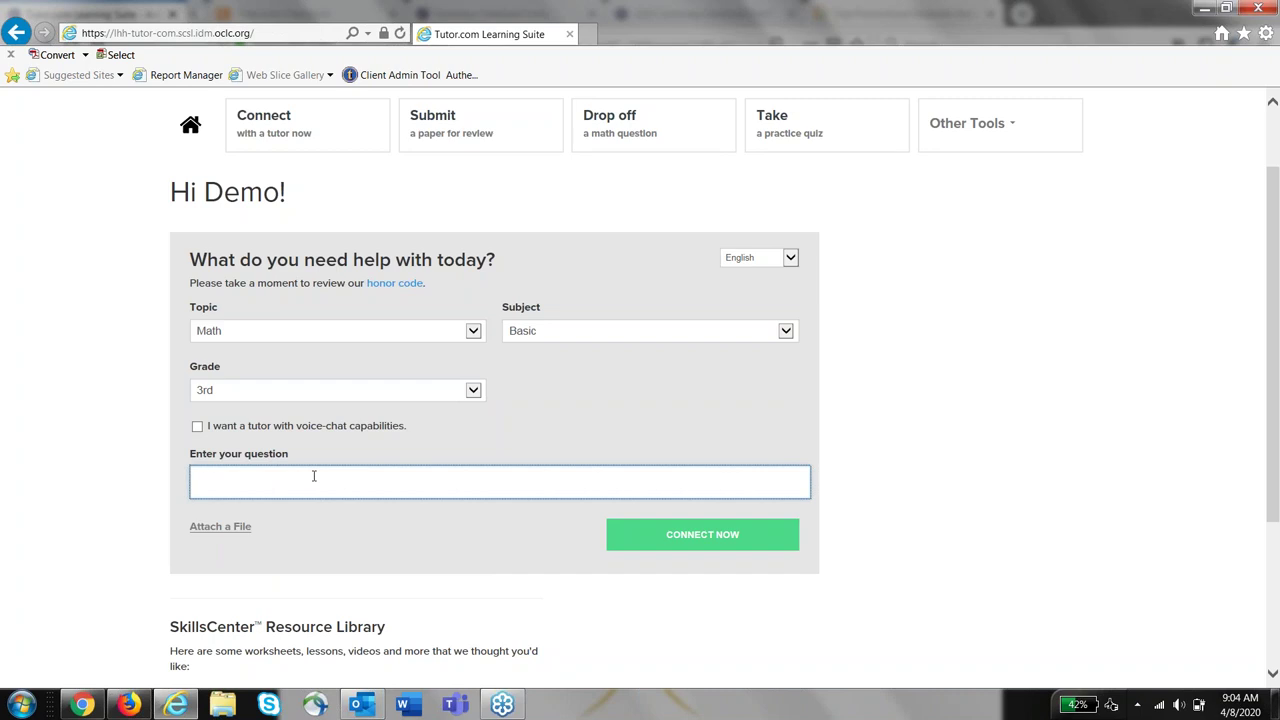
{"action": "type", "text": "I need help with addition"}
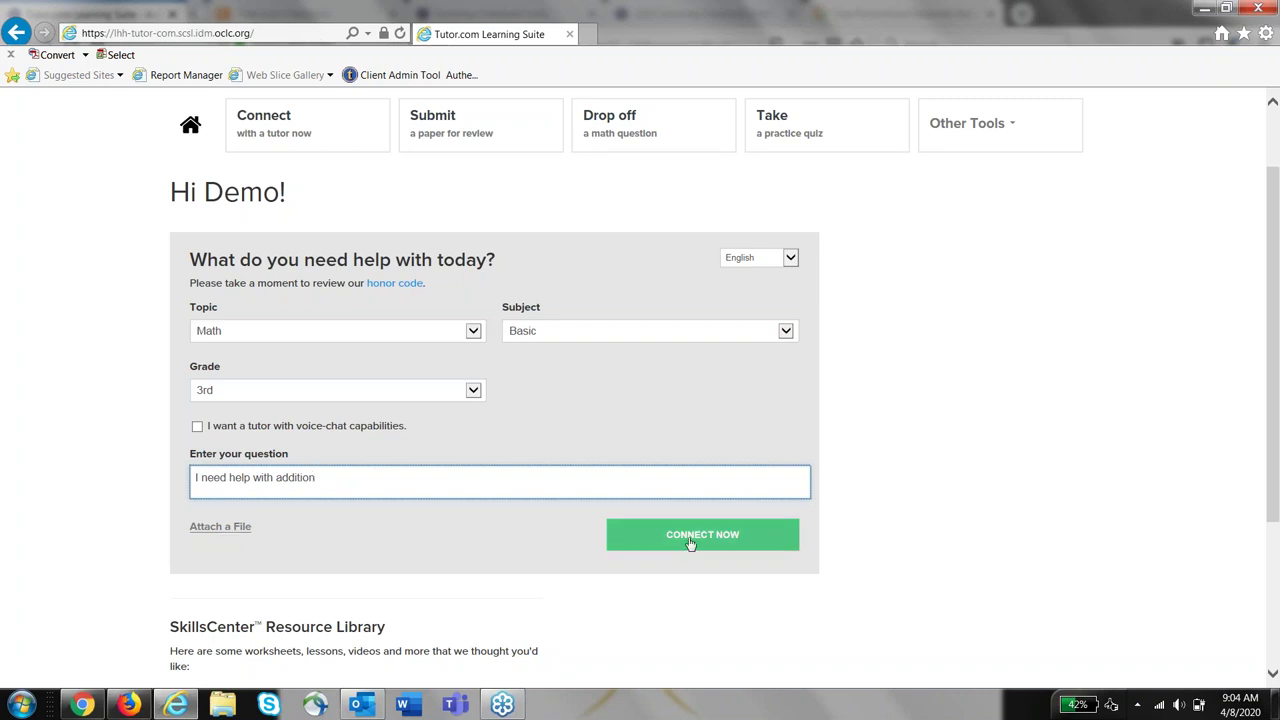
{"action": "left_click", "coordinate": [82, 705]}
Switch to the 'Tutor.com Classroom' tab showing the practice classroom.
{"action": "left_click", "coordinate": [267, 8]}
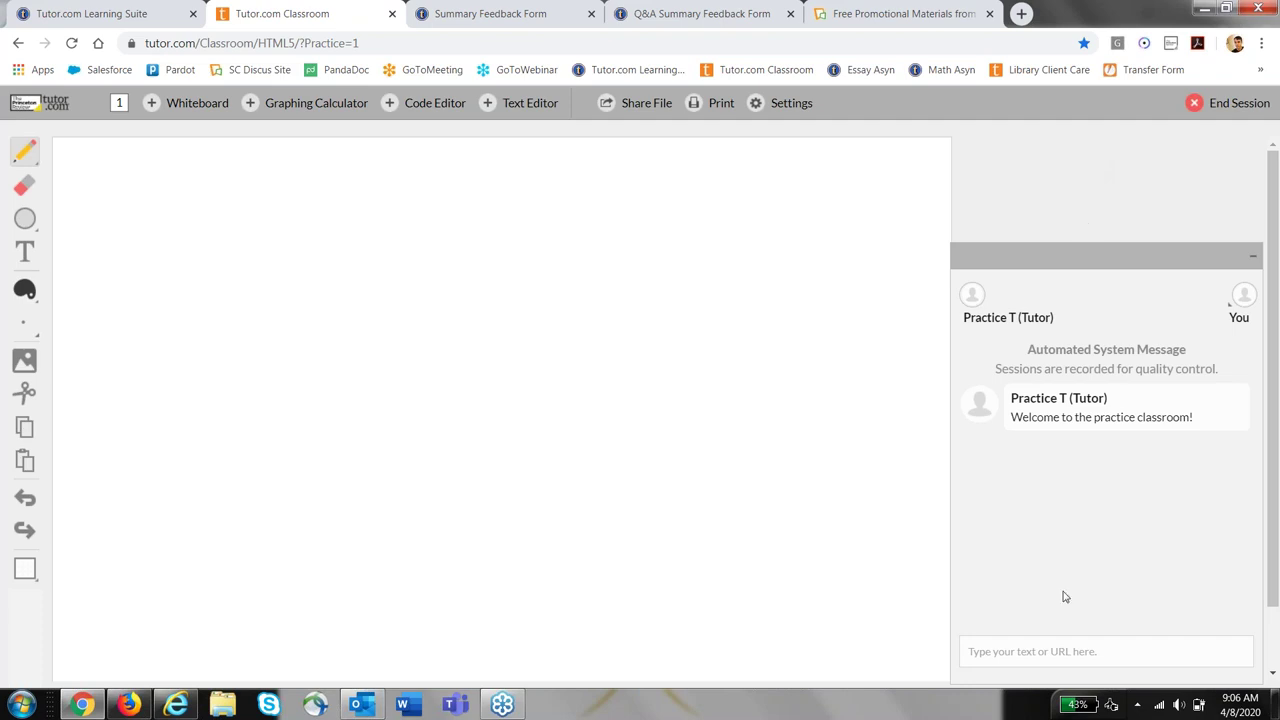
Send 'hello' in the classroom chat and pen a vertical axis and baseline on the whiteboard.
{"action": "left_click", "coordinate": [1045, 651]}
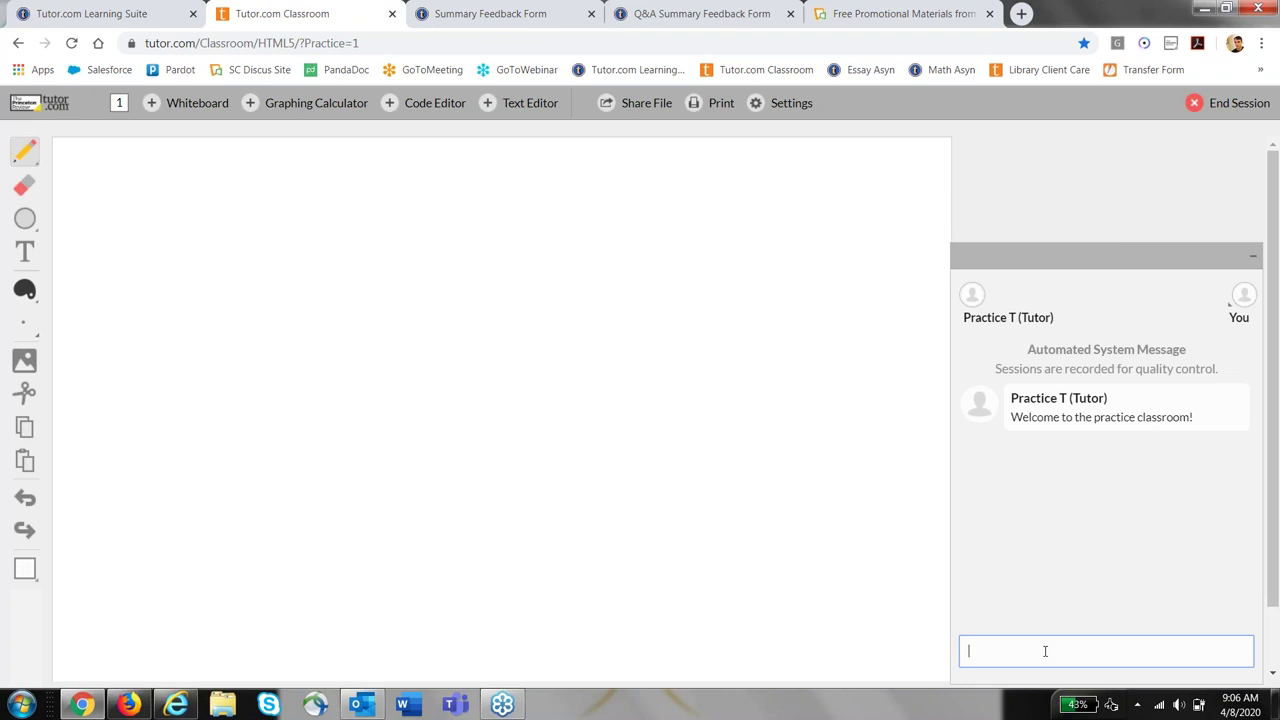
{"action": "type", "text": "hello"}
{"action": "key", "text": "Return"}
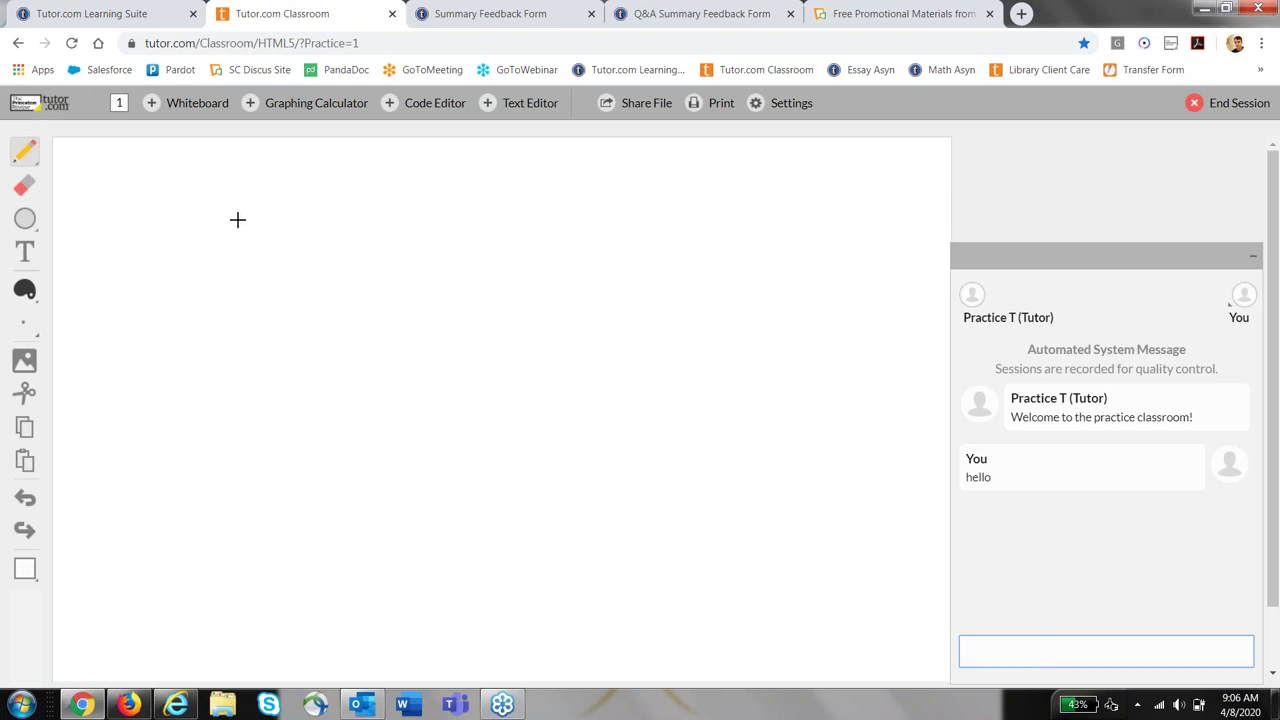
{"action": "mouse_move", "coordinate": [237, 219]}
{"action": "left_mouse_down"}
{"action": "mouse_move", "coordinate": [240, 437]}
{"action": "mouse_move", "coordinate": [543, 446]}
{"action": "left_mouse_up"}
Draw a rising line and a crossing falling curve, then give the whiteboard a grid background.
{"action": "left_click_drag", "start_coordinate": [329, 405], "coordinate": [635, 307]}
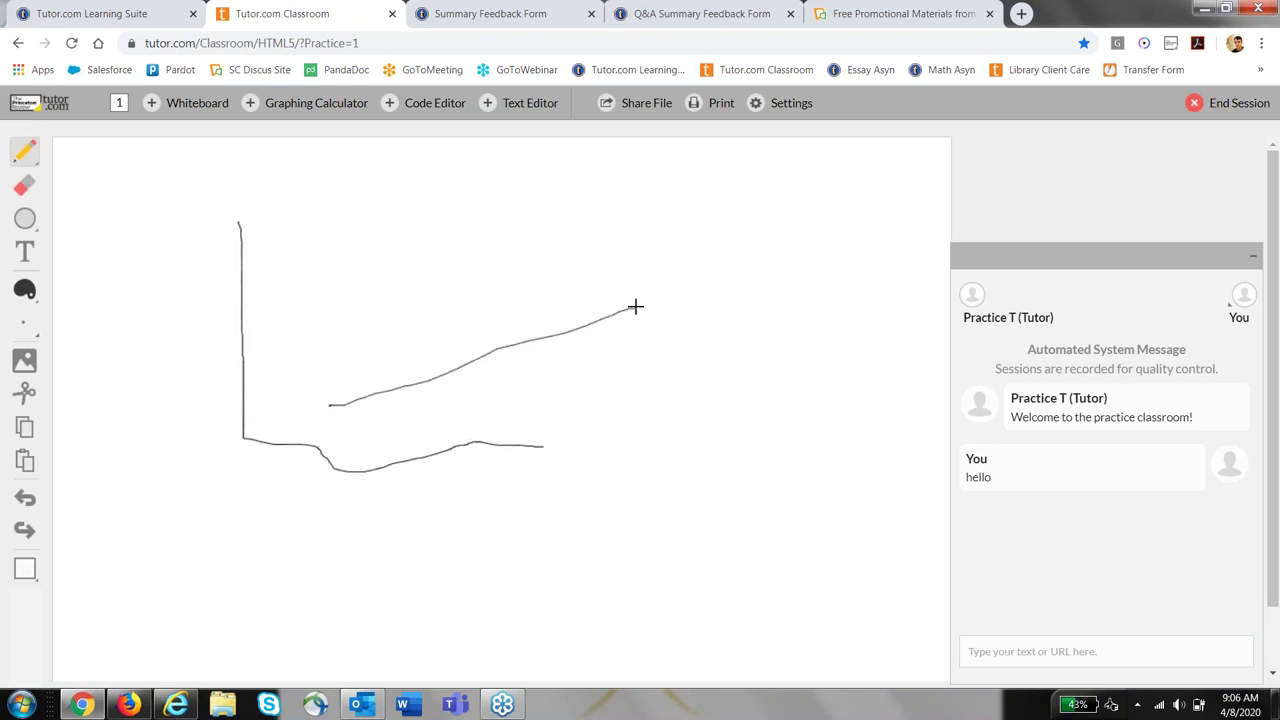
{"action": "mouse_move", "coordinate": [431, 278]}
{"action": "left_mouse_down"}
{"action": "mouse_move", "coordinate": [514, 320]}
{"action": "mouse_move", "coordinate": [777, 401]}
{"action": "left_mouse_up"}
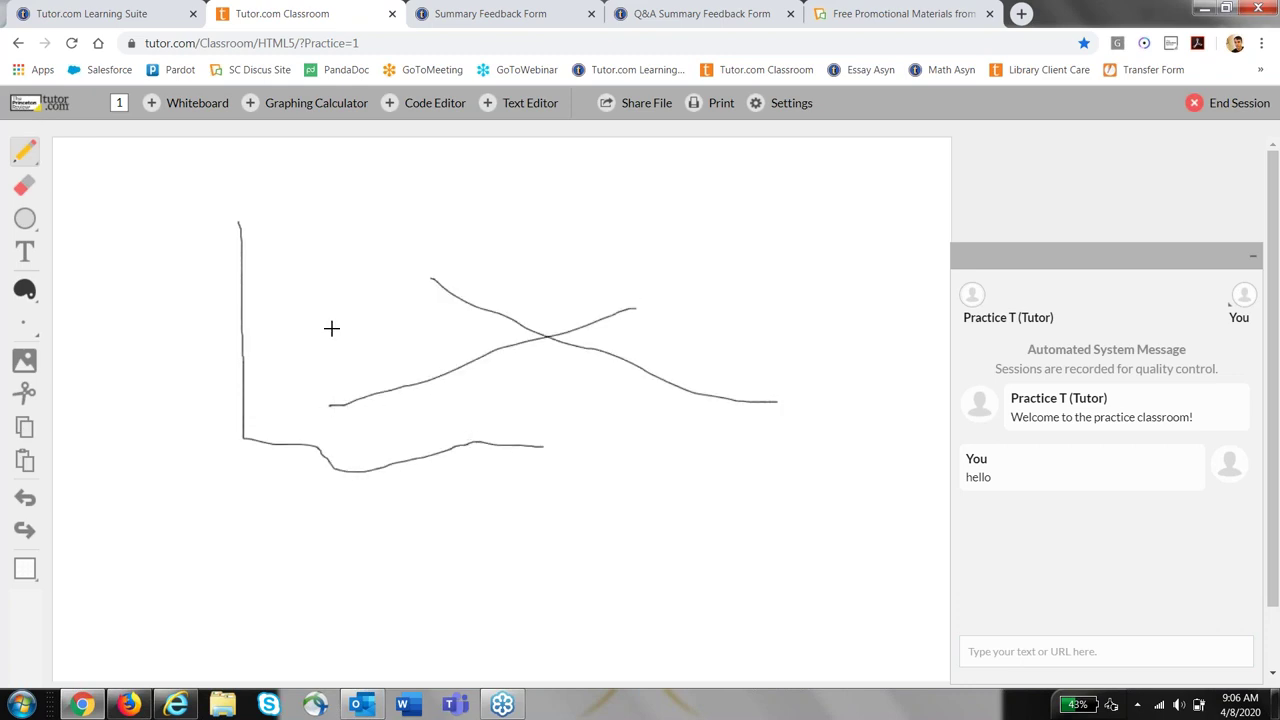
{"action": "left_click", "coordinate": [21, 573]}
{"action": "left_click", "coordinate": [25, 568]}
{"action": "left_click", "coordinate": [92, 530]}
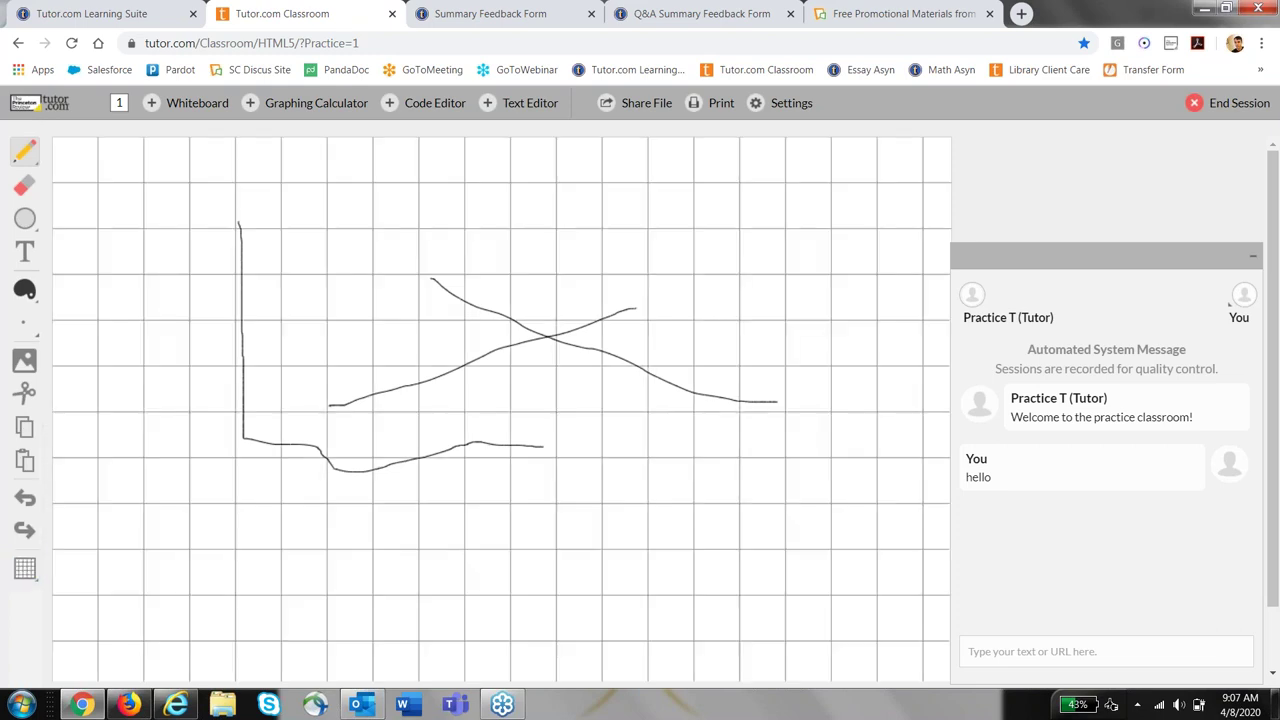
Insert the Area, Circle formula A = πr² from the formula library onto the whiteboard.
{"action": "left_click", "coordinate": [24, 360]}
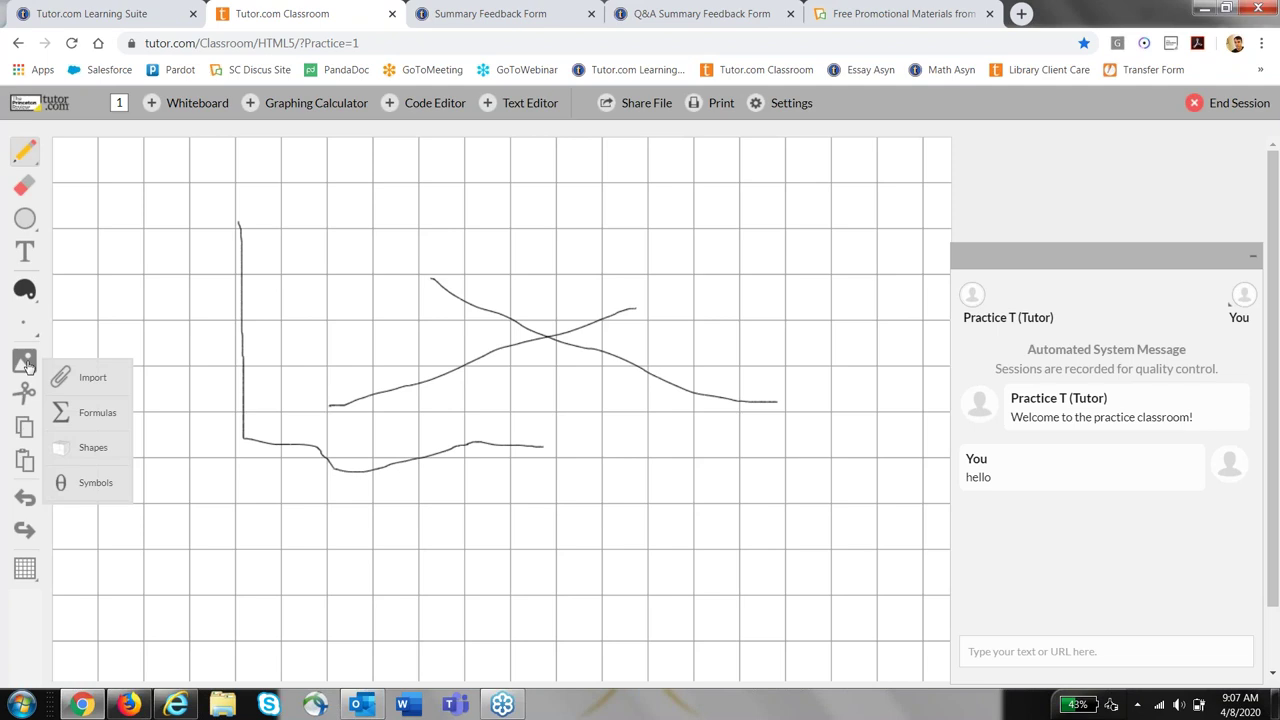
{"action": "left_click", "coordinate": [97, 414]}
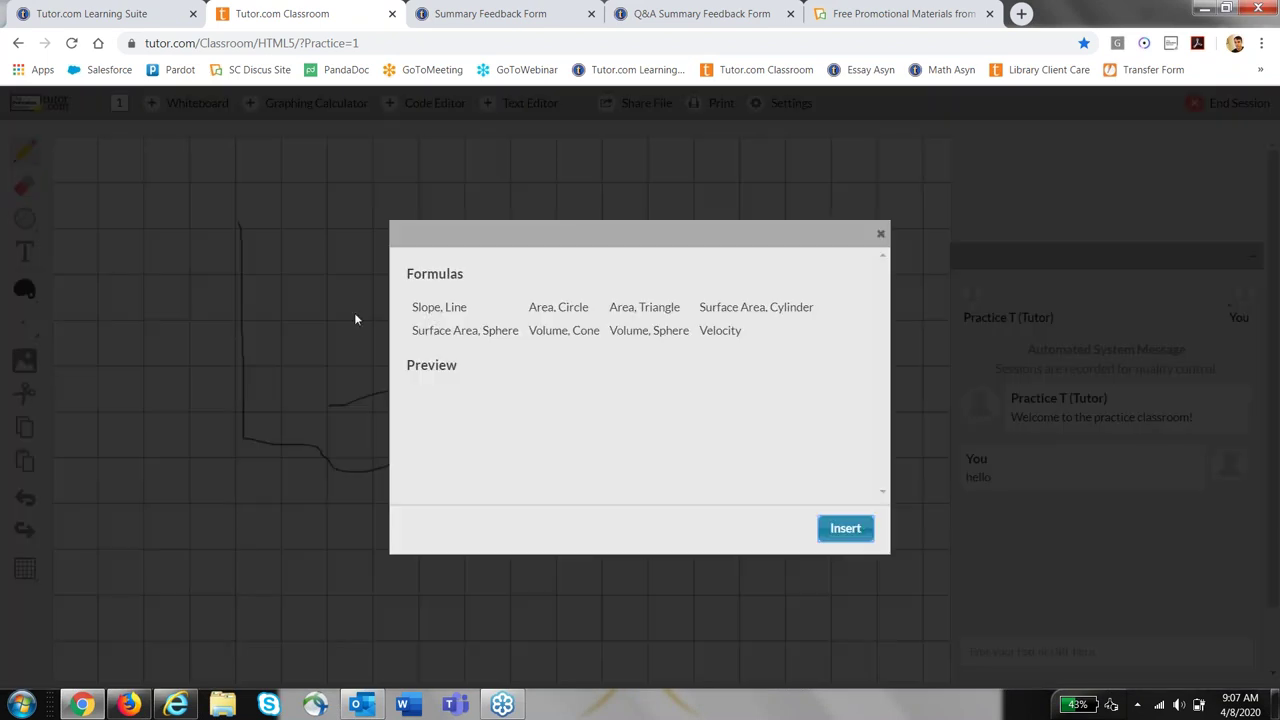
{"action": "left_click", "coordinate": [546, 307]}
{"action": "left_click", "coordinate": [845, 528]}
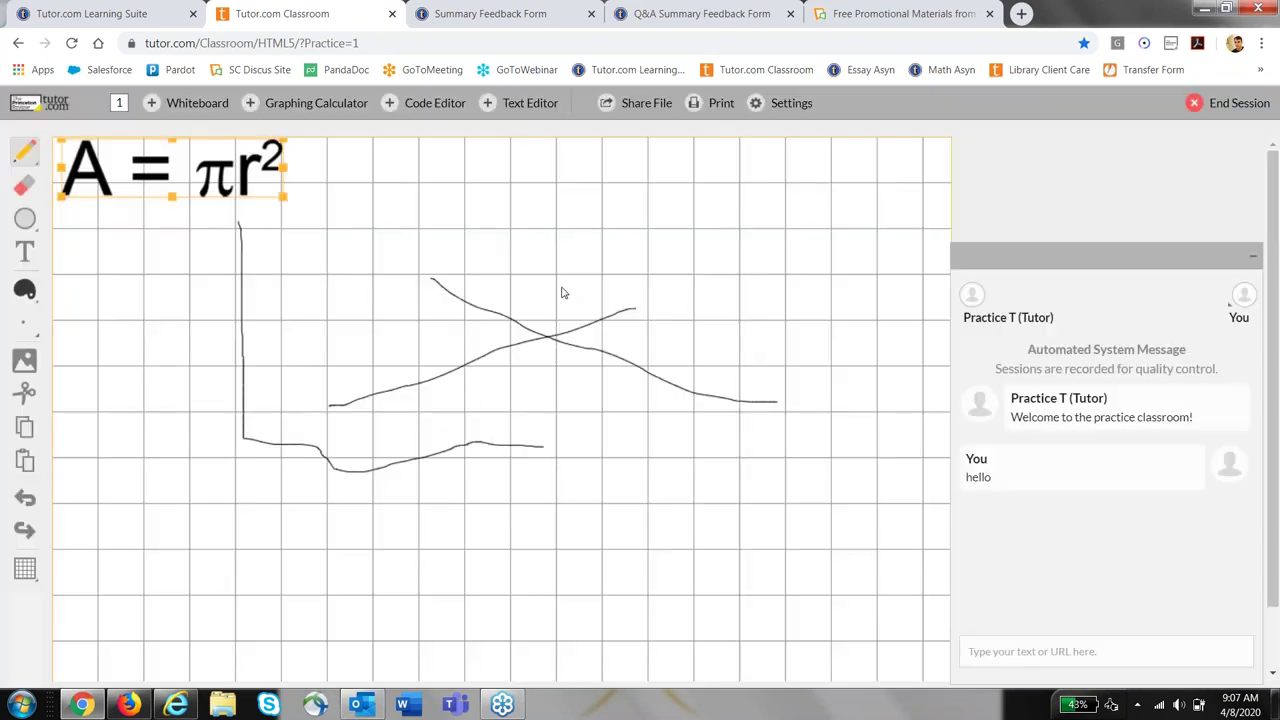
Insert the coordinate axes shape and move it to the lower middle of the whiteboard.
{"action": "left_click", "coordinate": [24, 362]}
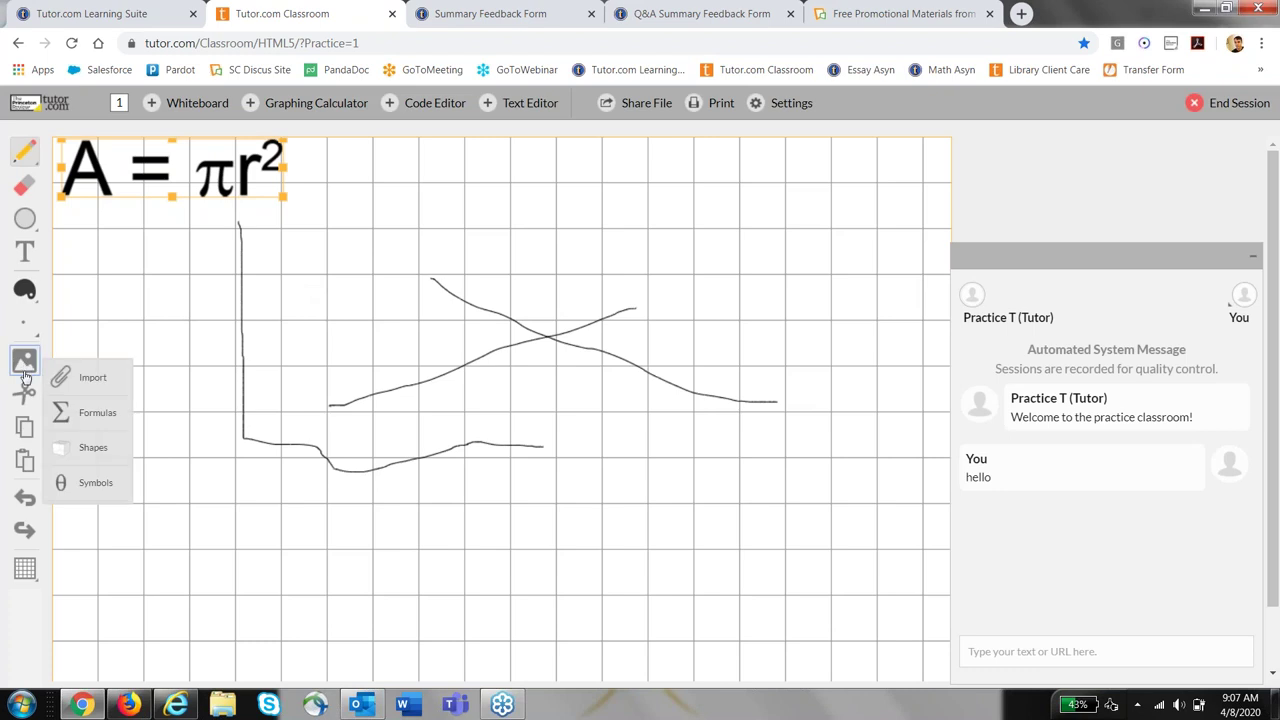
{"action": "left_click", "coordinate": [24, 360]}
{"action": "left_click", "coordinate": [25, 357]}
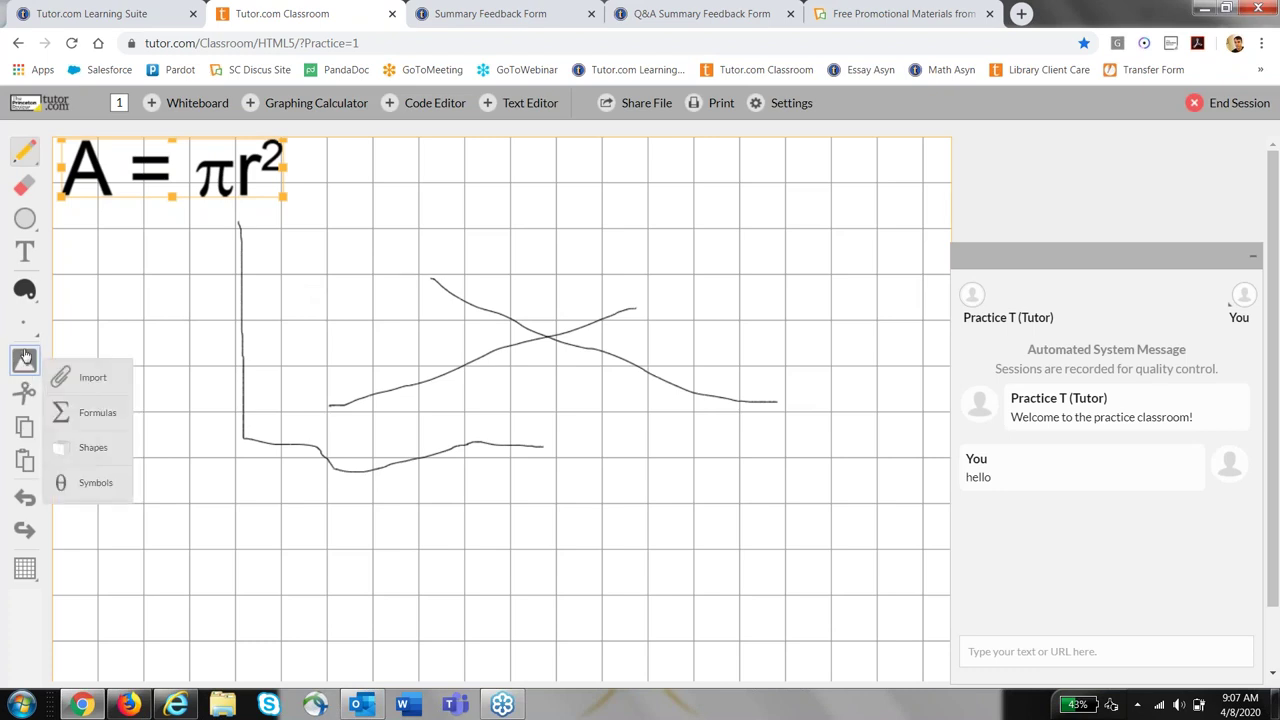
{"action": "left_click", "coordinate": [95, 447]}
{"action": "left_click", "coordinate": [790, 360]}
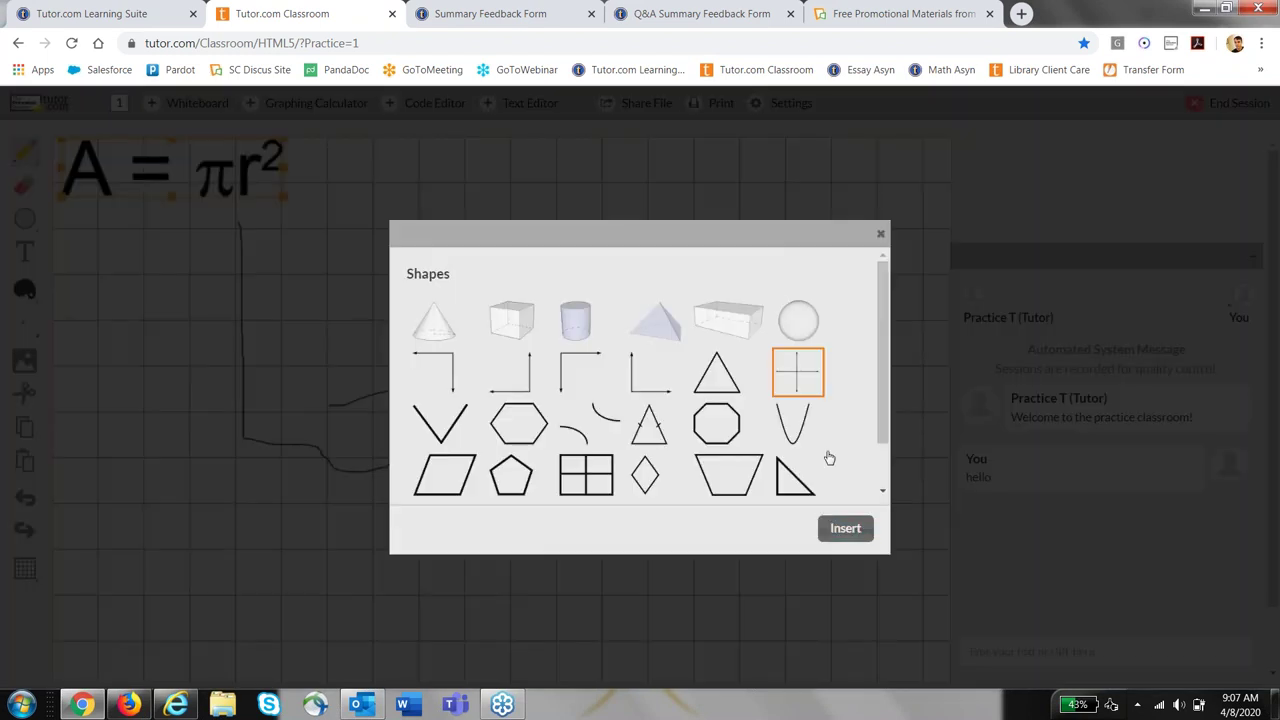
{"action": "left_click", "coordinate": [845, 528]}
{"action": "left_click_drag", "start_coordinate": [187, 312], "coordinate": [611, 580]}
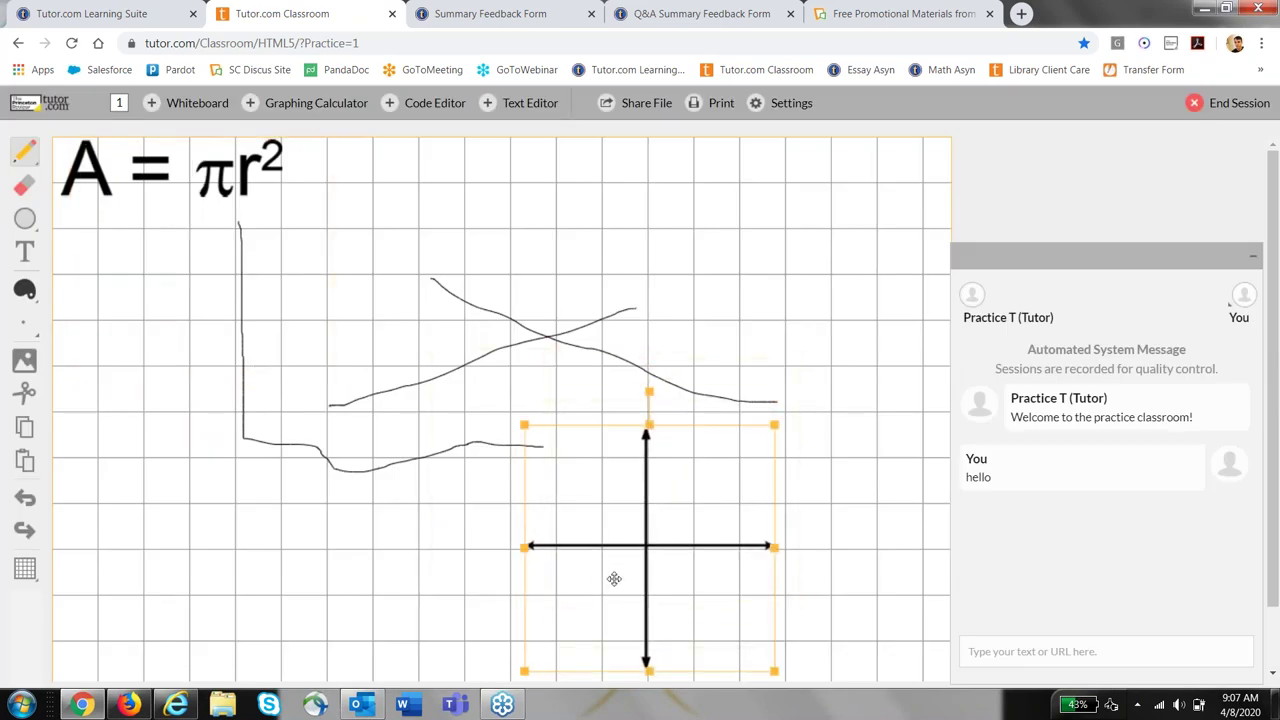
{"action": "left_click", "coordinate": [428, 577]}
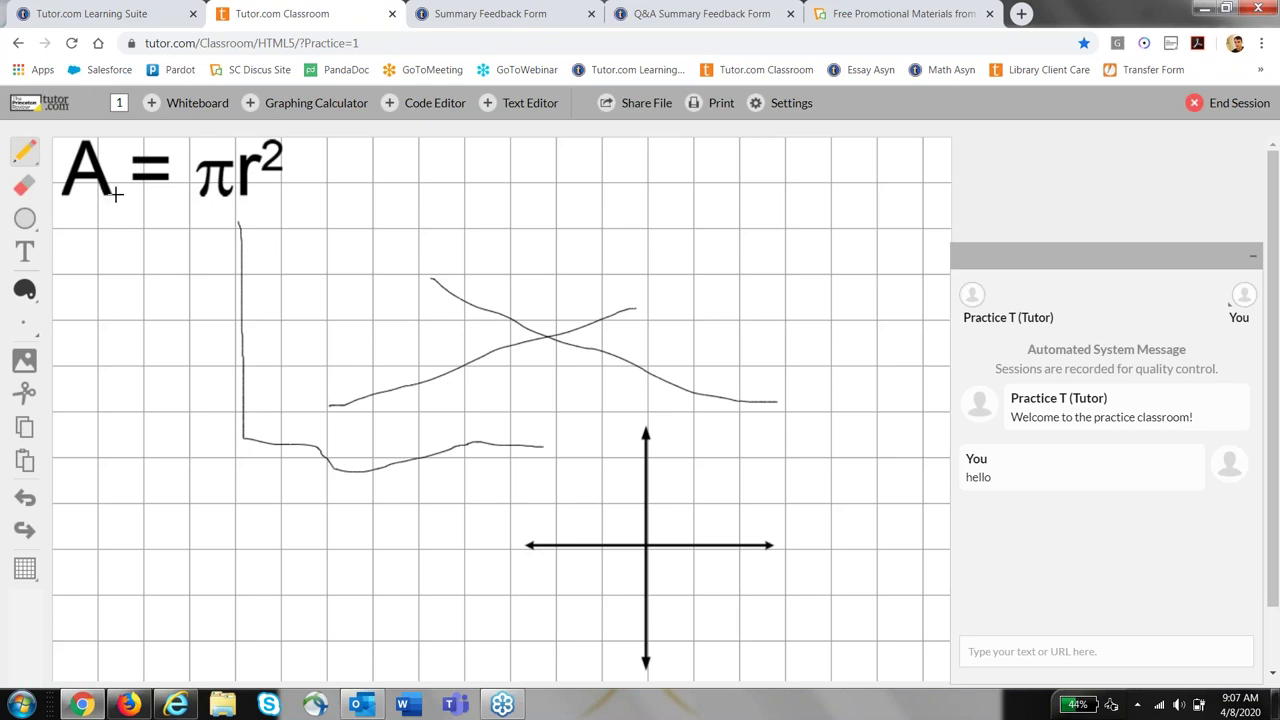
{"action": "left_click", "coordinate": [330, 106]}
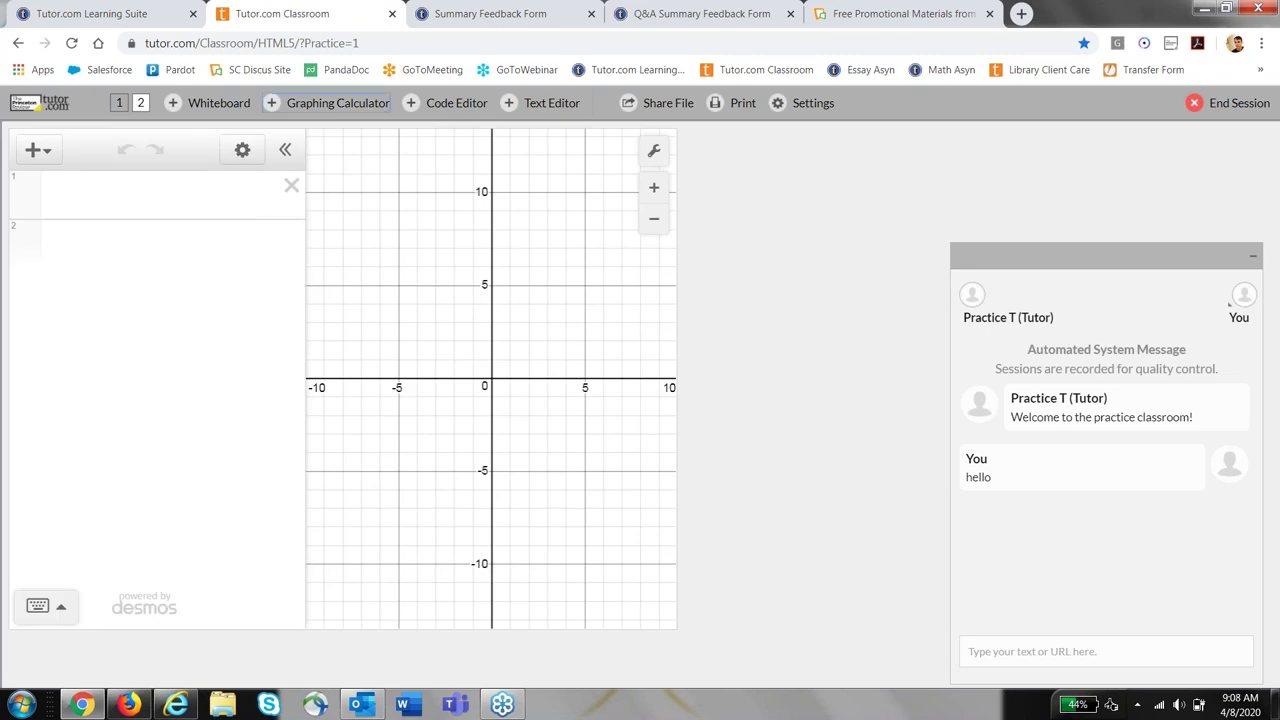
Add a code editor page to the classroom session.
{"action": "left_click", "coordinate": [470, 103]}
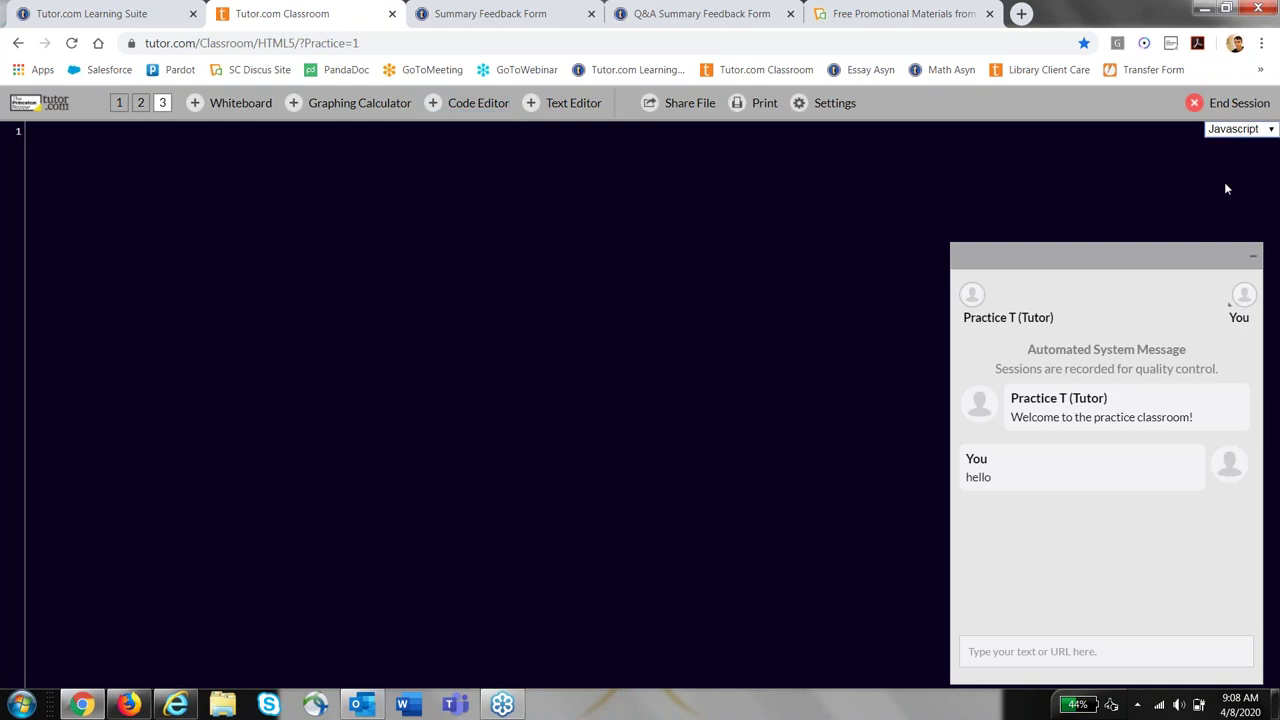
Show the code editor's language list, then close it keeping Javascript.
{"action": "left_click", "coordinate": [1228, 130]}
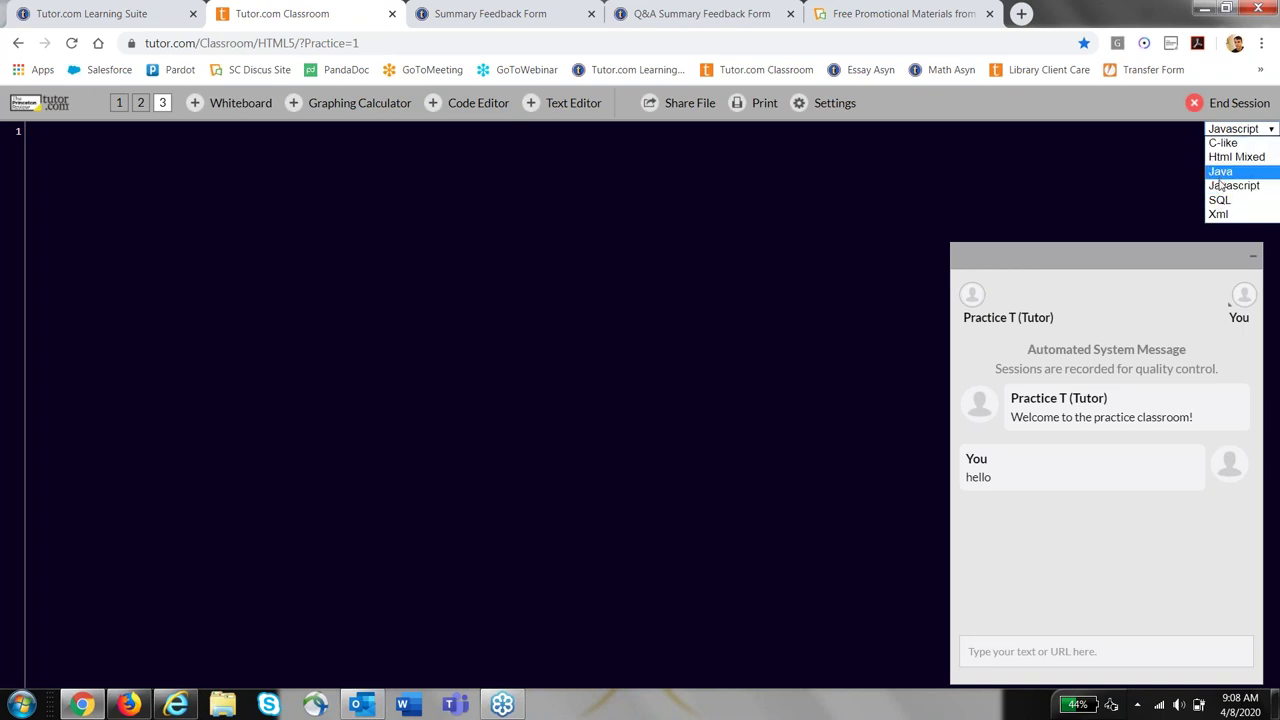
{"action": "left_click", "coordinate": [720, 192]}
Add a blank Text Editor page to the classroom session.
{"action": "left_click", "coordinate": [575, 104]}
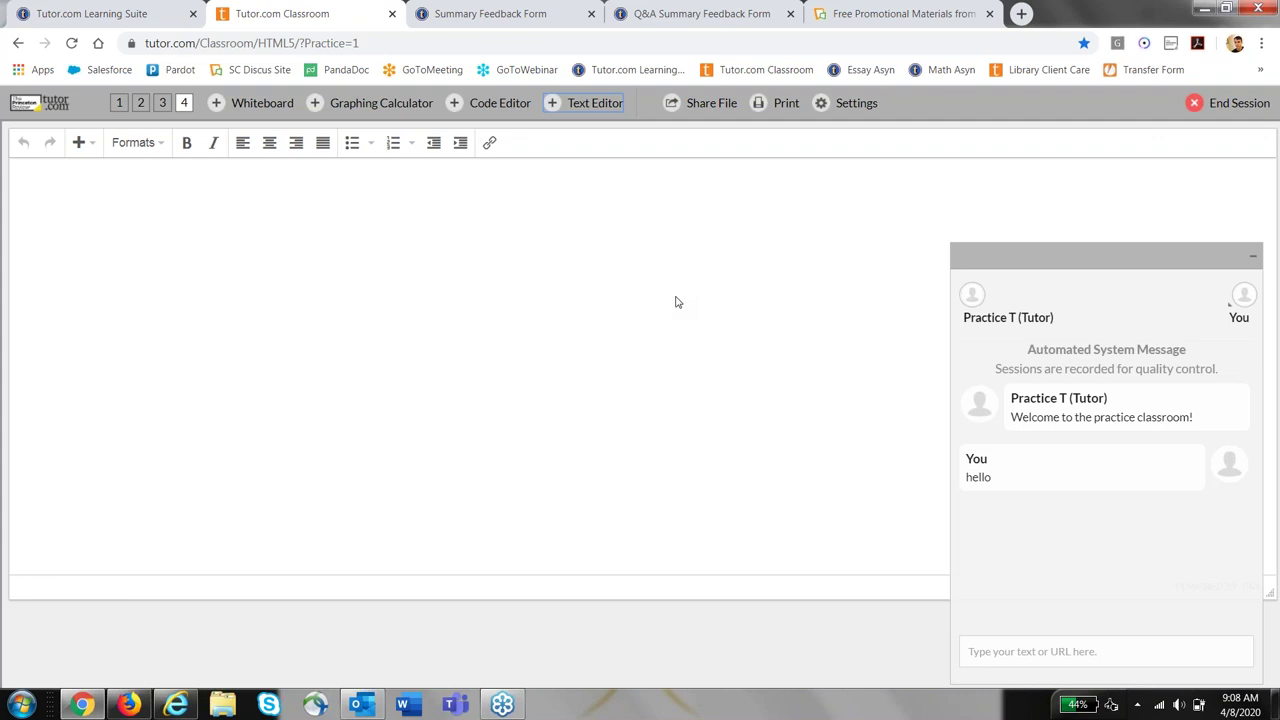
Open the Discus form for submitting a paper for review.
{"action": "left_click", "coordinate": [84, 13]}
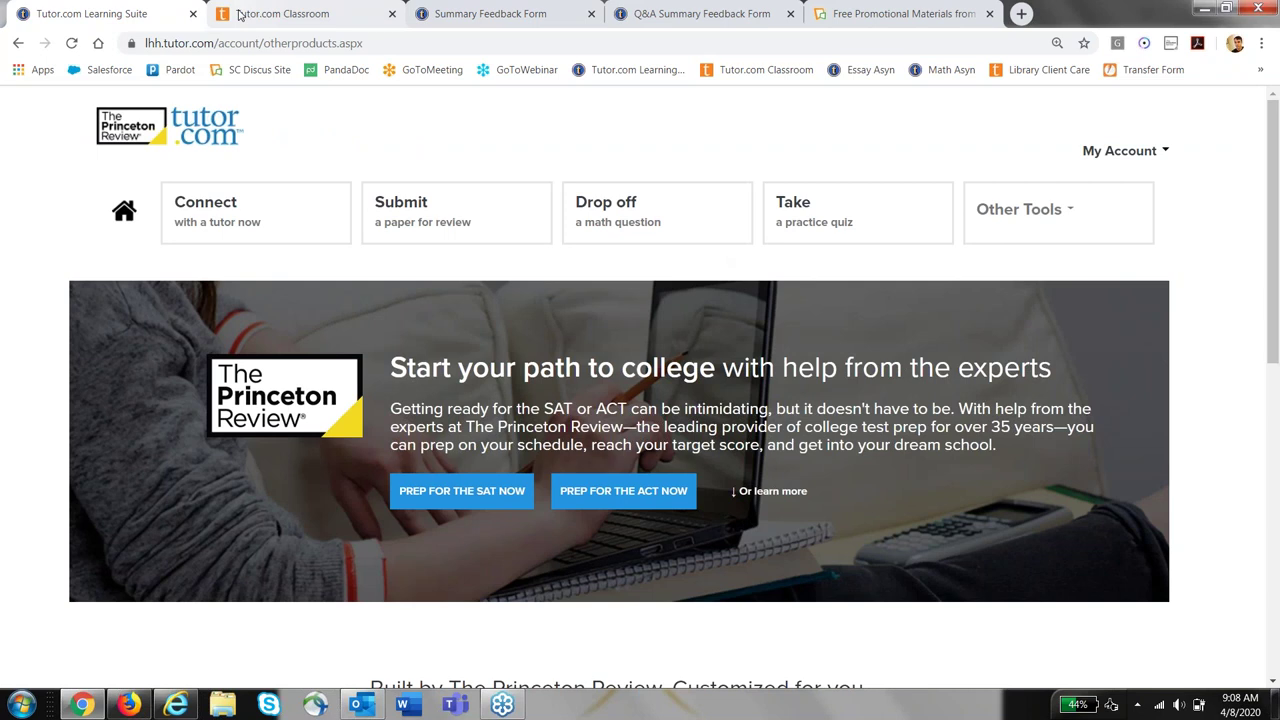
{"action": "left_click", "coordinate": [282, 13]}
{"action": "left_click", "coordinate": [175, 706]}
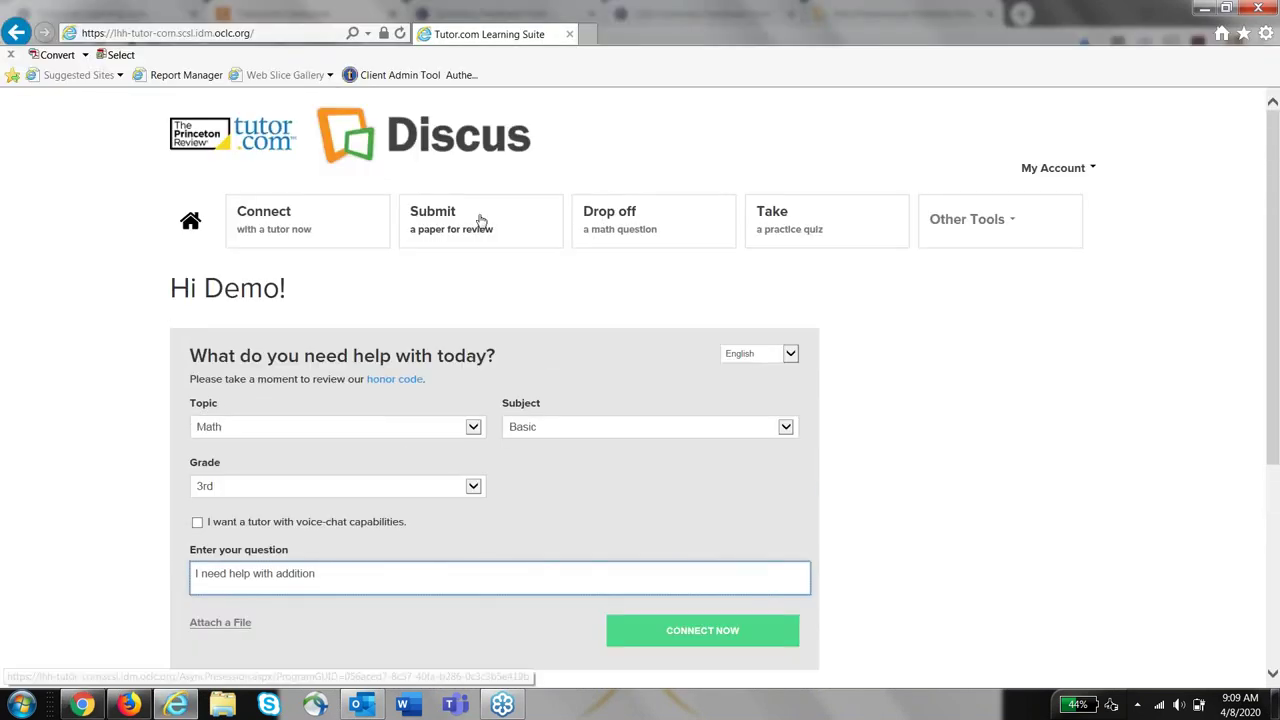
{"action": "left_click", "coordinate": [478, 220]}
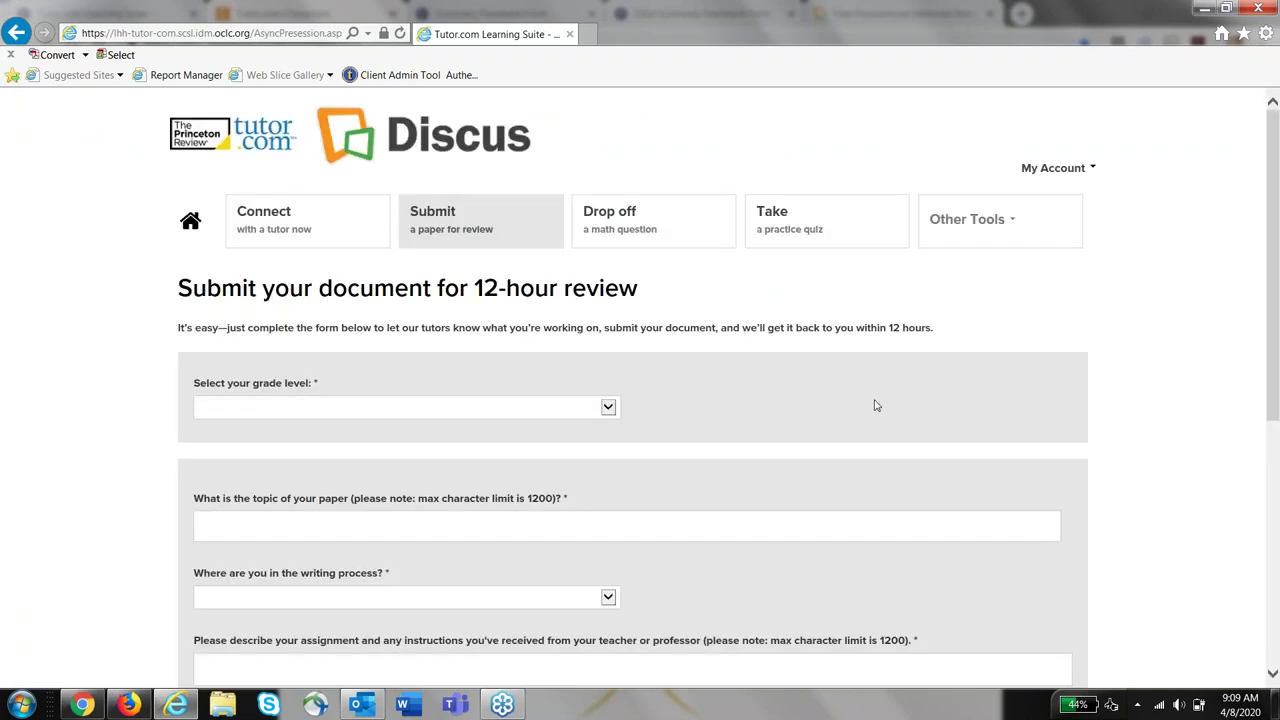
Set the grade level to 6th and the writing stage to 'needs a lot of work'.
{"action": "scroll", "coordinate": [875, 405], "scroll_direction": "down", "scroll_amount": 1}
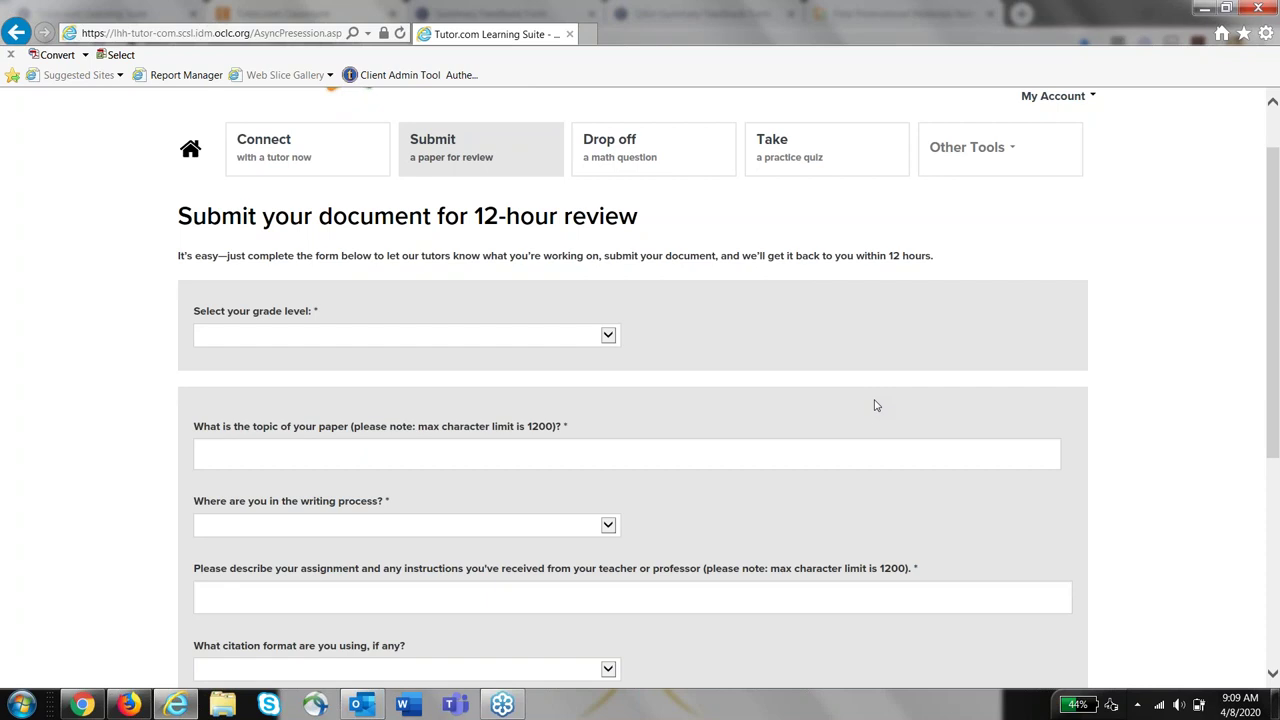
{"action": "scroll", "coordinate": [875, 405], "scroll_direction": "down", "scroll_amount": 1}
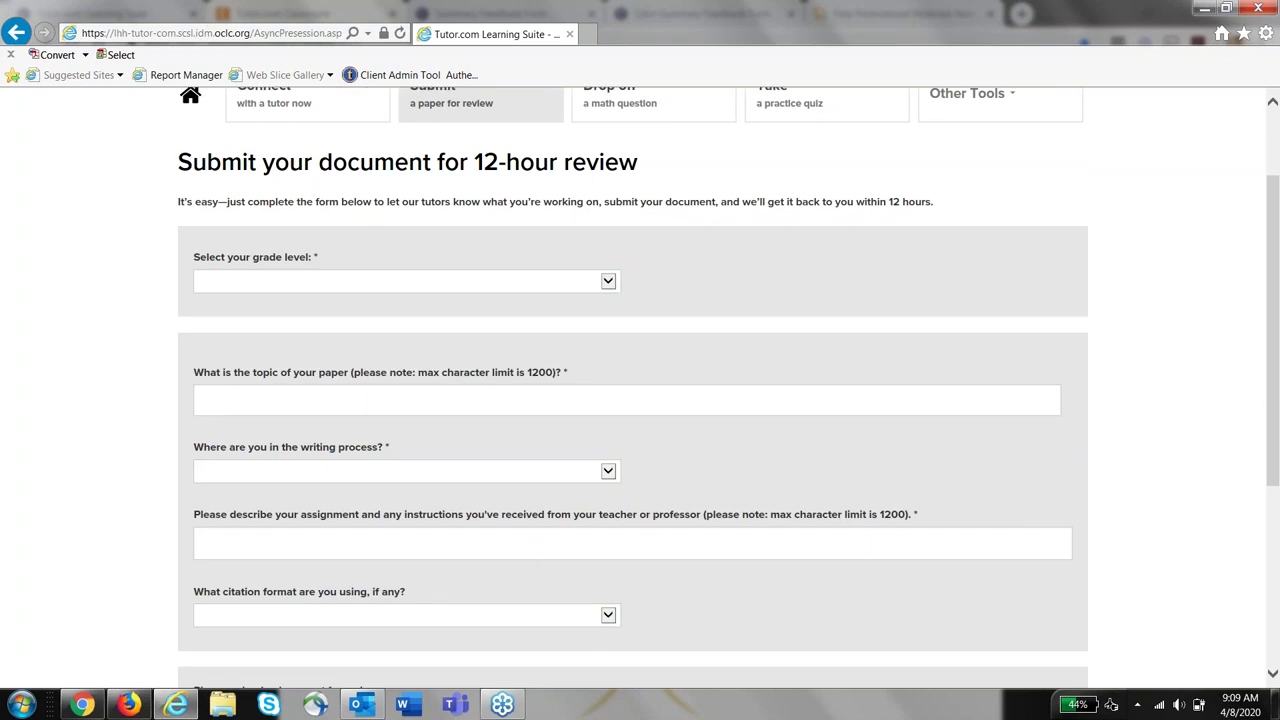
{"action": "left_click", "coordinate": [517, 289]}
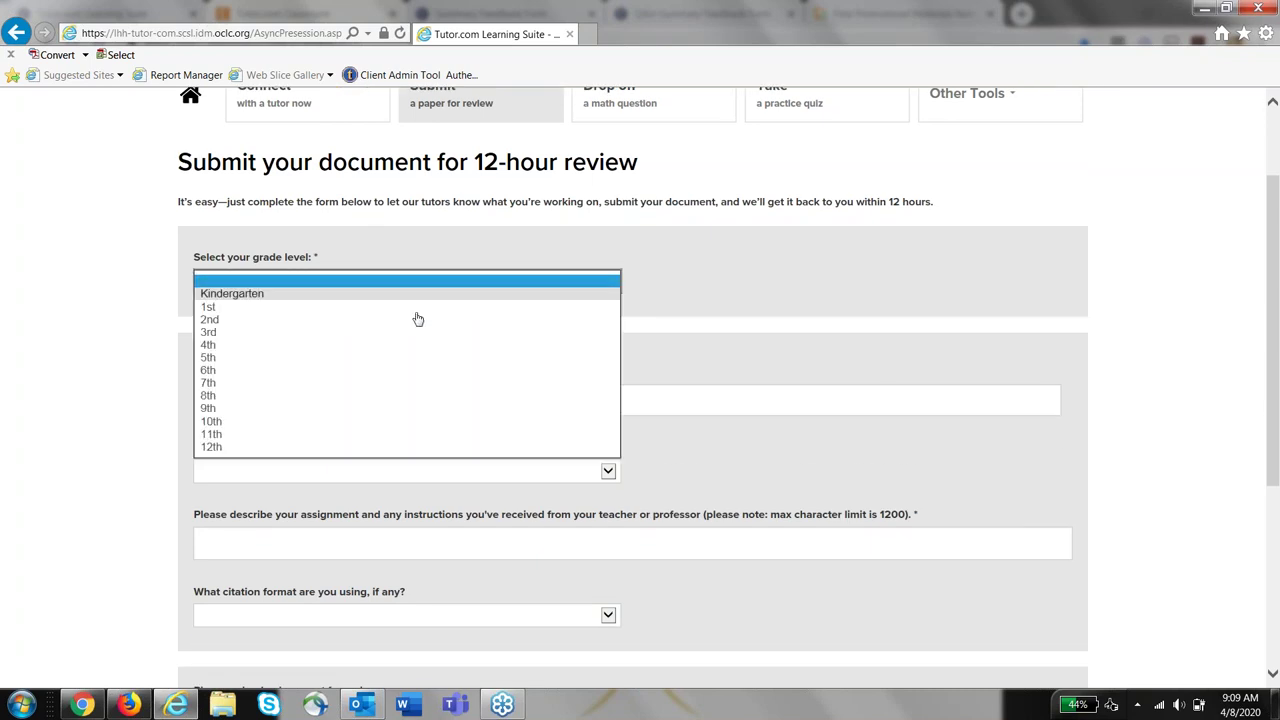
{"action": "left_click", "coordinate": [353, 375]}
{"action": "left_click", "coordinate": [368, 398]}
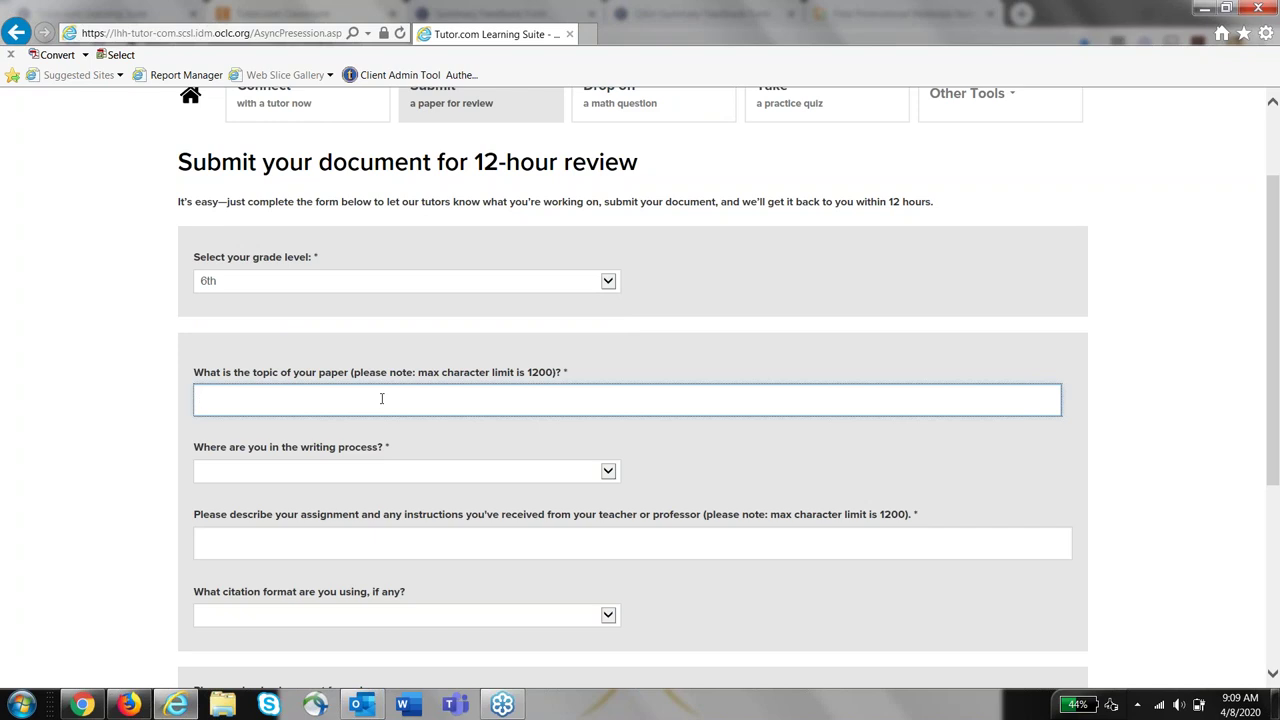
{"action": "scroll", "coordinate": [677, 452], "scroll_direction": "down", "scroll_amount": 3}
{"action": "left_click", "coordinate": [506, 304]}
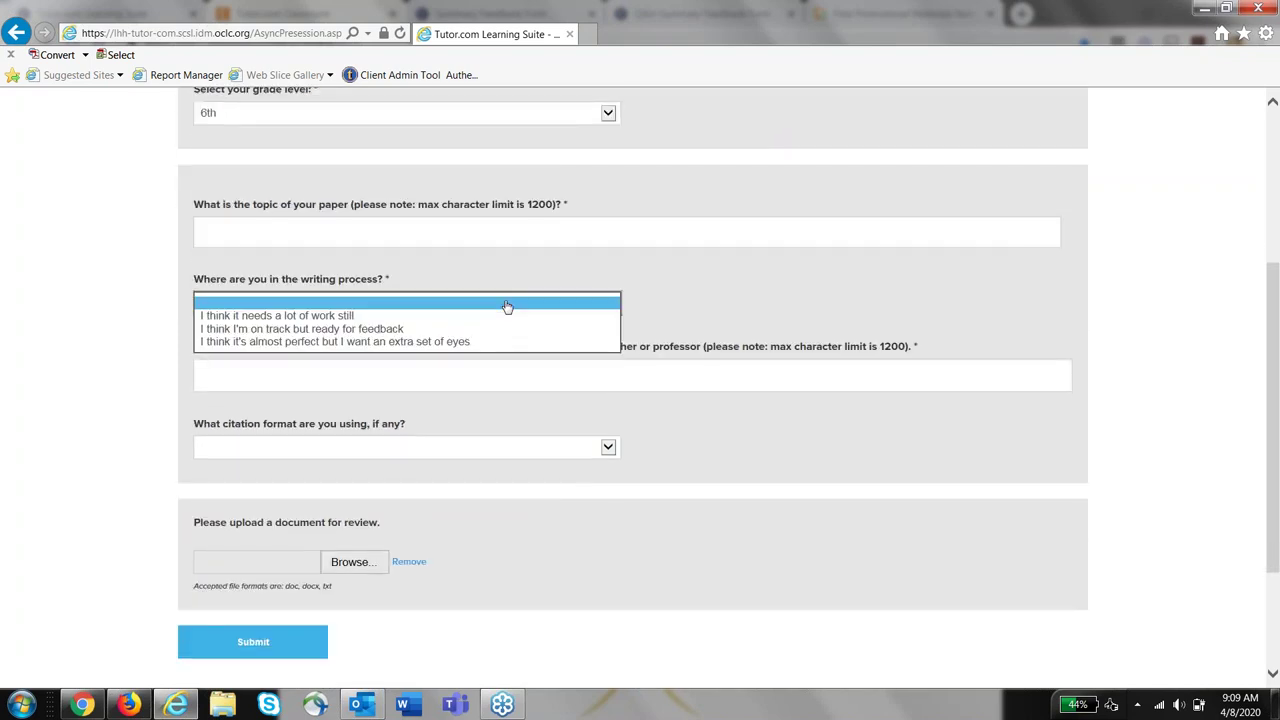
{"action": "left_click", "coordinate": [452, 316]}
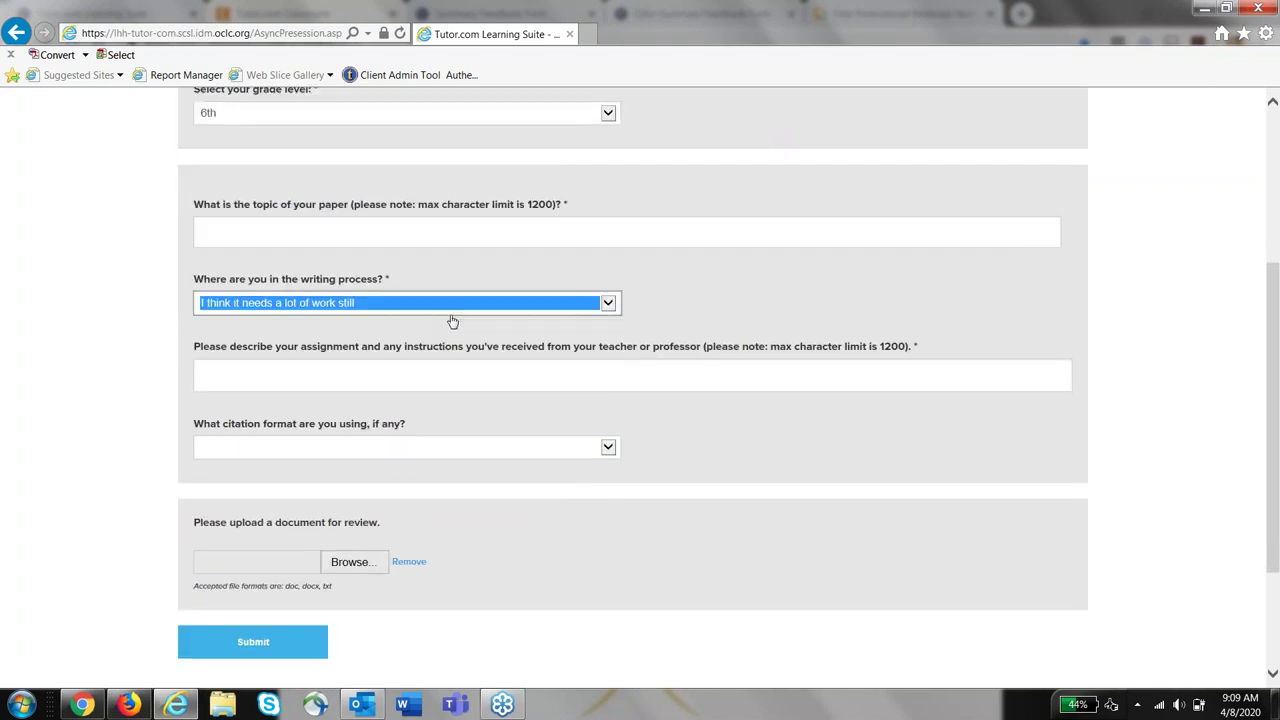
Tick Sentence variety and clarity and Word Choice focus areas, choose APA, then return to Chrome.
{"action": "scroll", "coordinate": [655, 355], "scroll_direction": "down", "scroll_amount": 1}
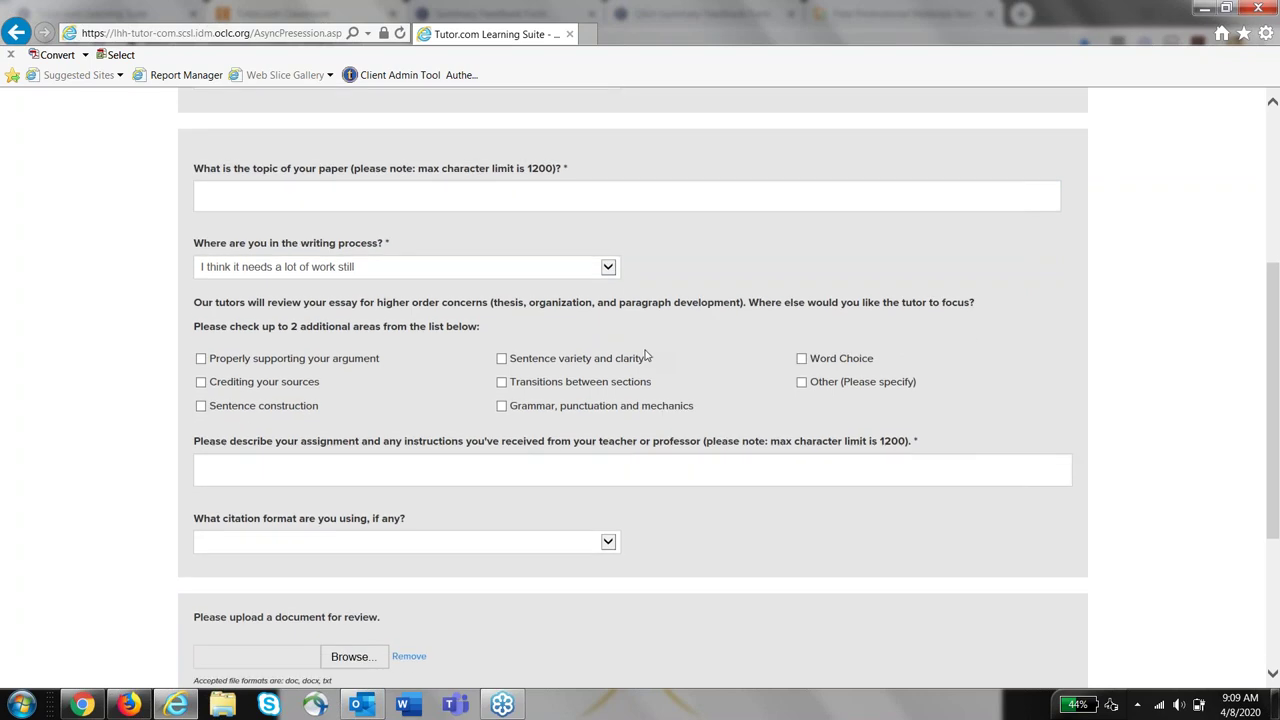
{"action": "left_click", "coordinate": [501, 360]}
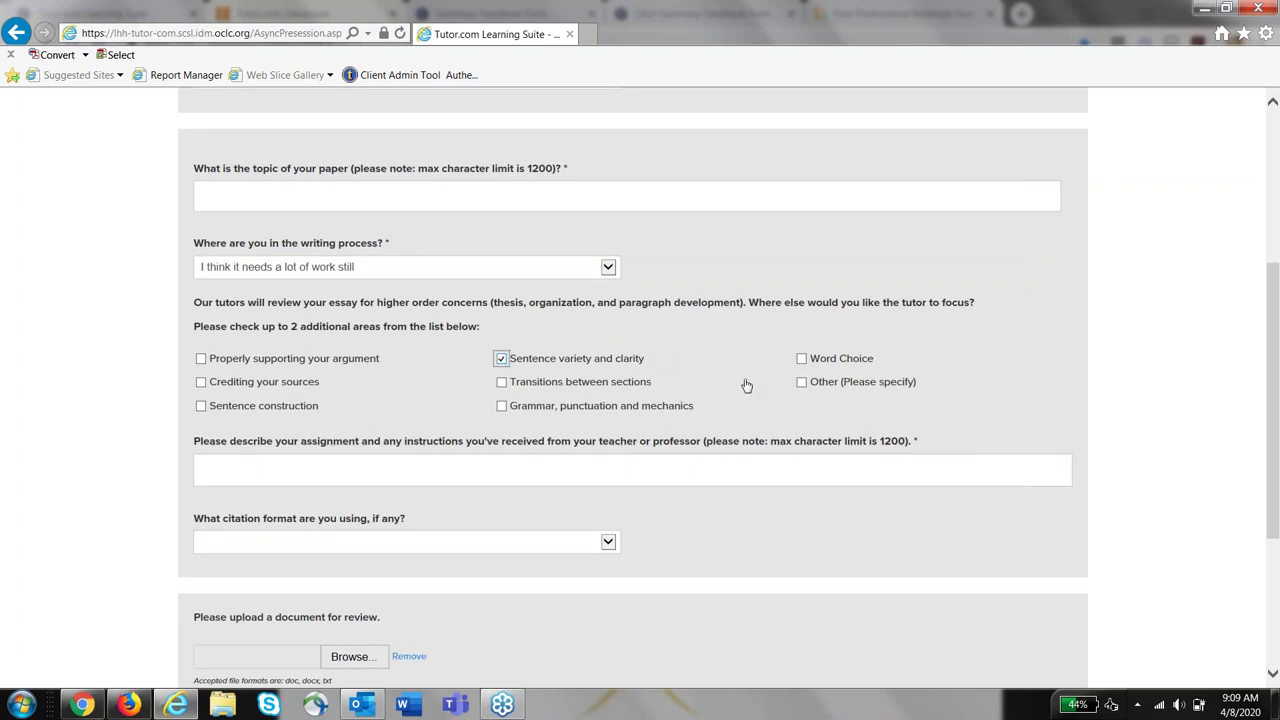
{"action": "left_click", "coordinate": [806, 358]}
{"action": "scroll", "coordinate": [810, 362], "scroll_direction": "down", "scroll_amount": 1}
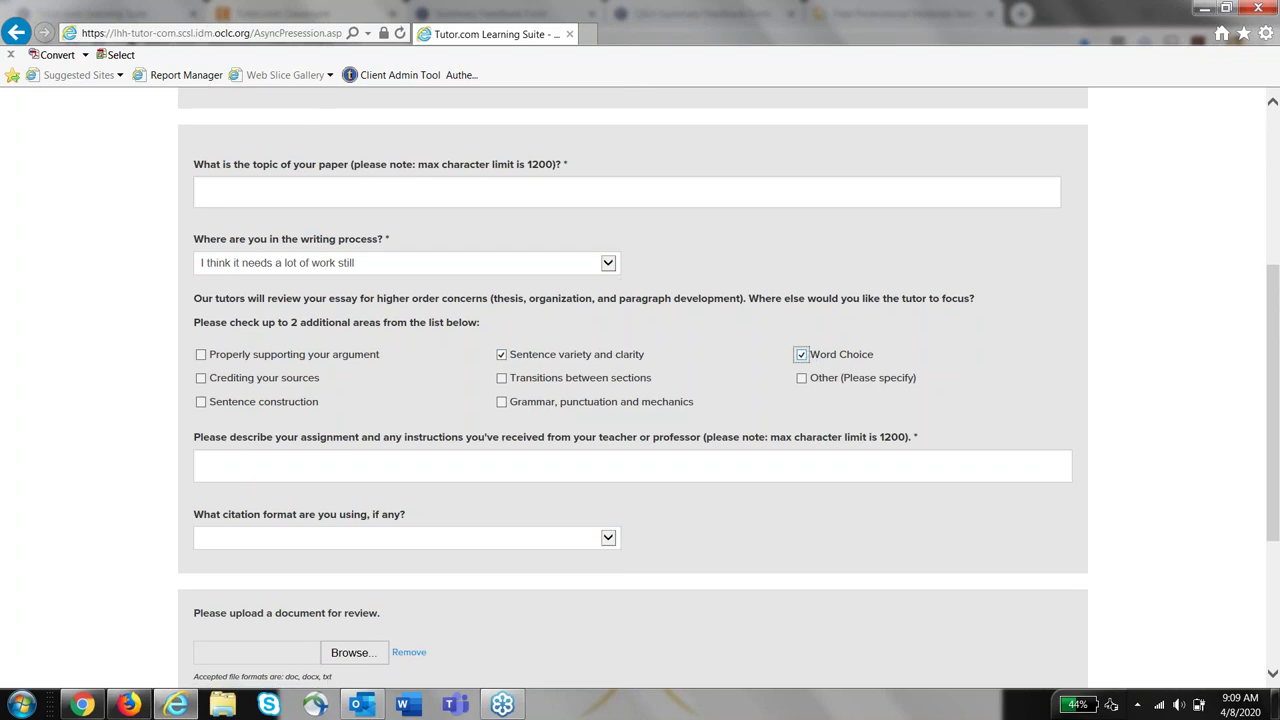
{"action": "scroll", "coordinate": [640, 400], "scroll_direction": "down", "scroll_amount": 1}
{"action": "left_click", "coordinate": [200, 370]}
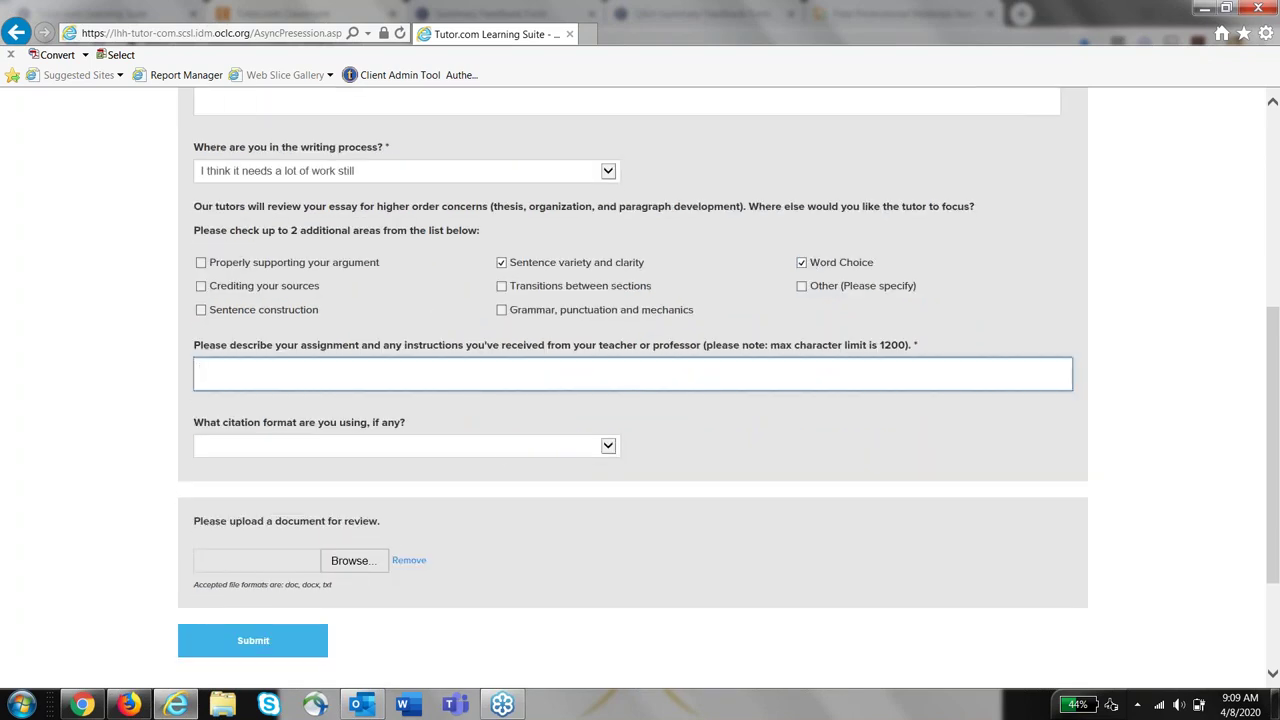
{"action": "left_click", "coordinate": [509, 446]}
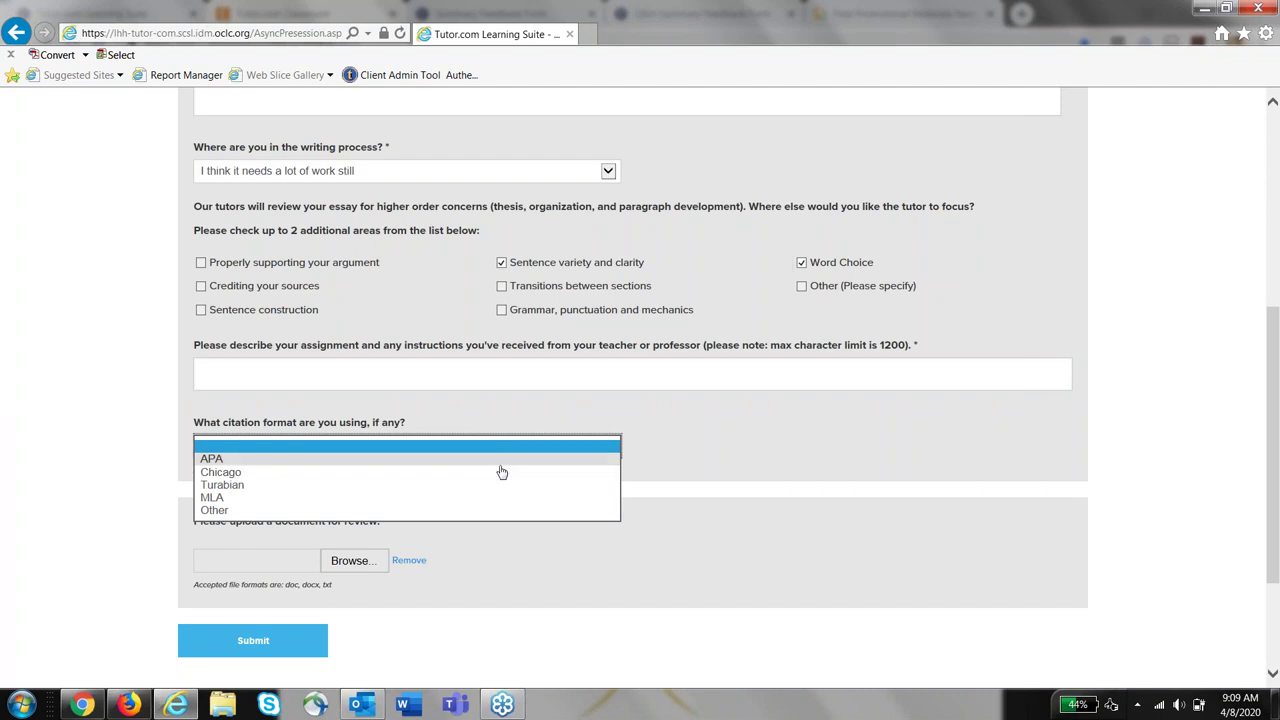
{"action": "left_click", "coordinate": [500, 462]}
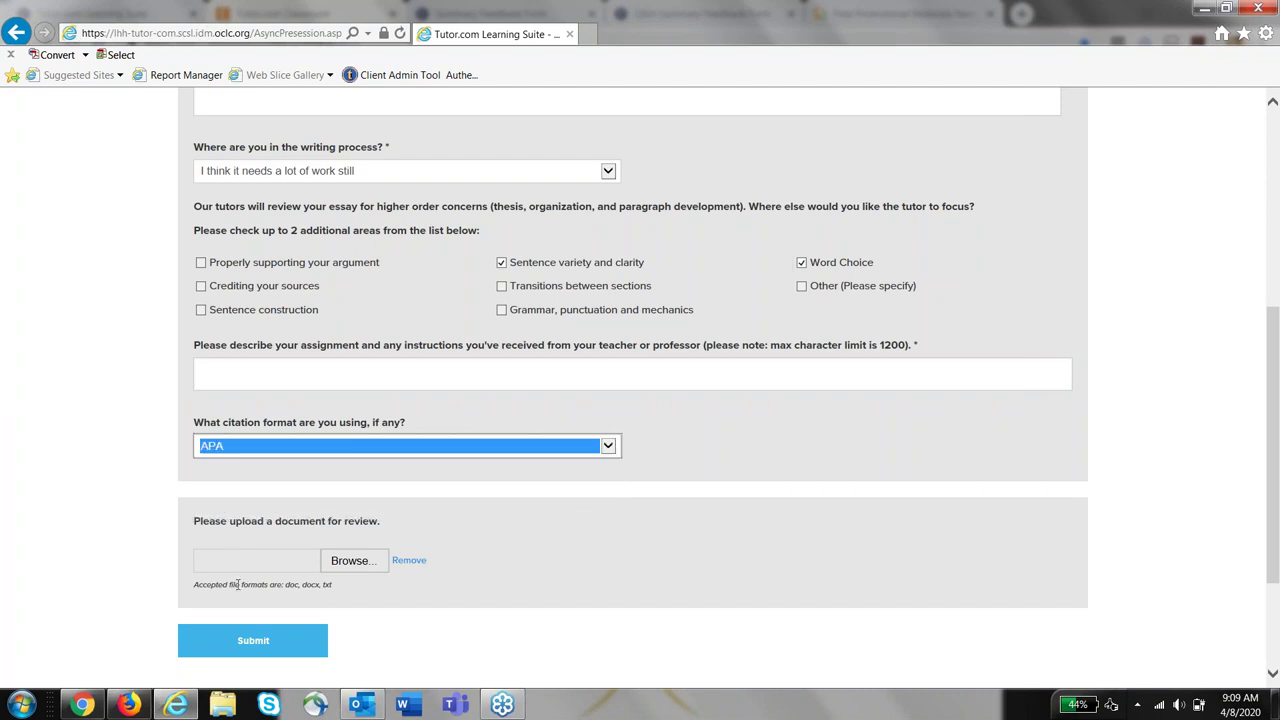
{"action": "left_click", "coordinate": [84, 704]}
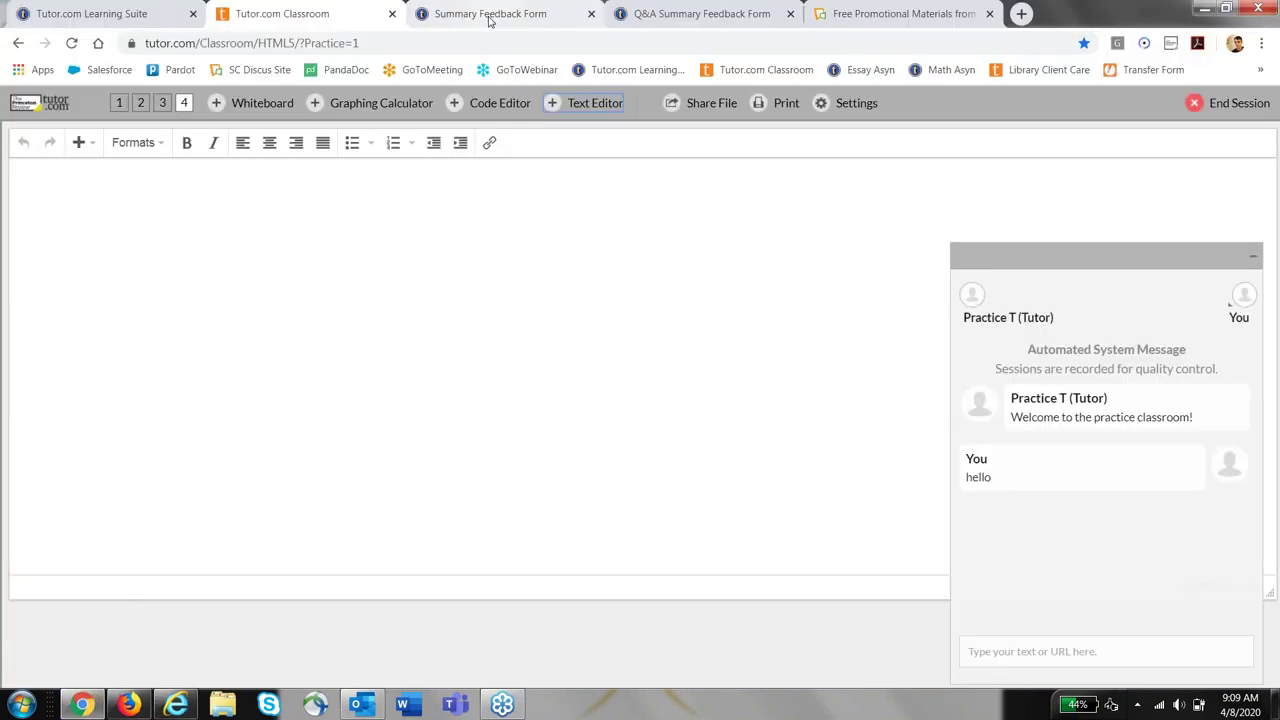
{"action": "left_click", "coordinate": [490, 14]}
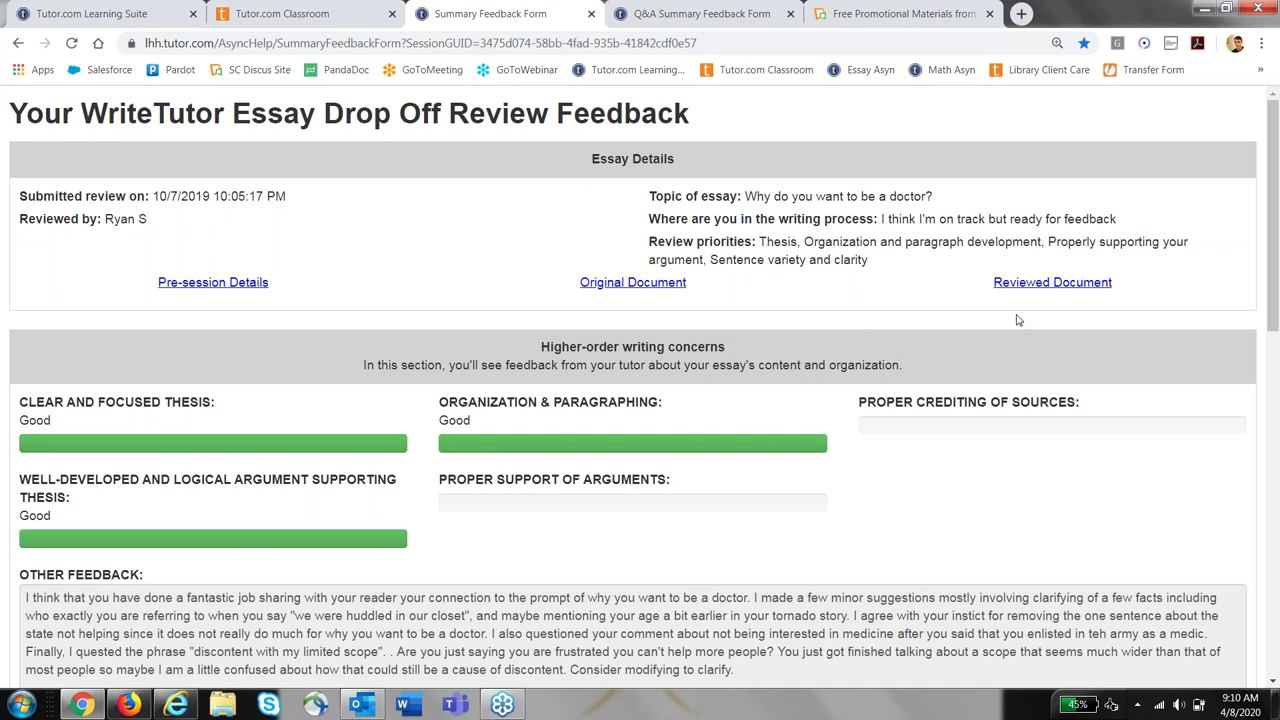
Read through the sample essay feedback report, then return to the essay submission form.
{"action": "scroll", "coordinate": [988, 500], "scroll_direction": "down", "scroll_amount": 2}
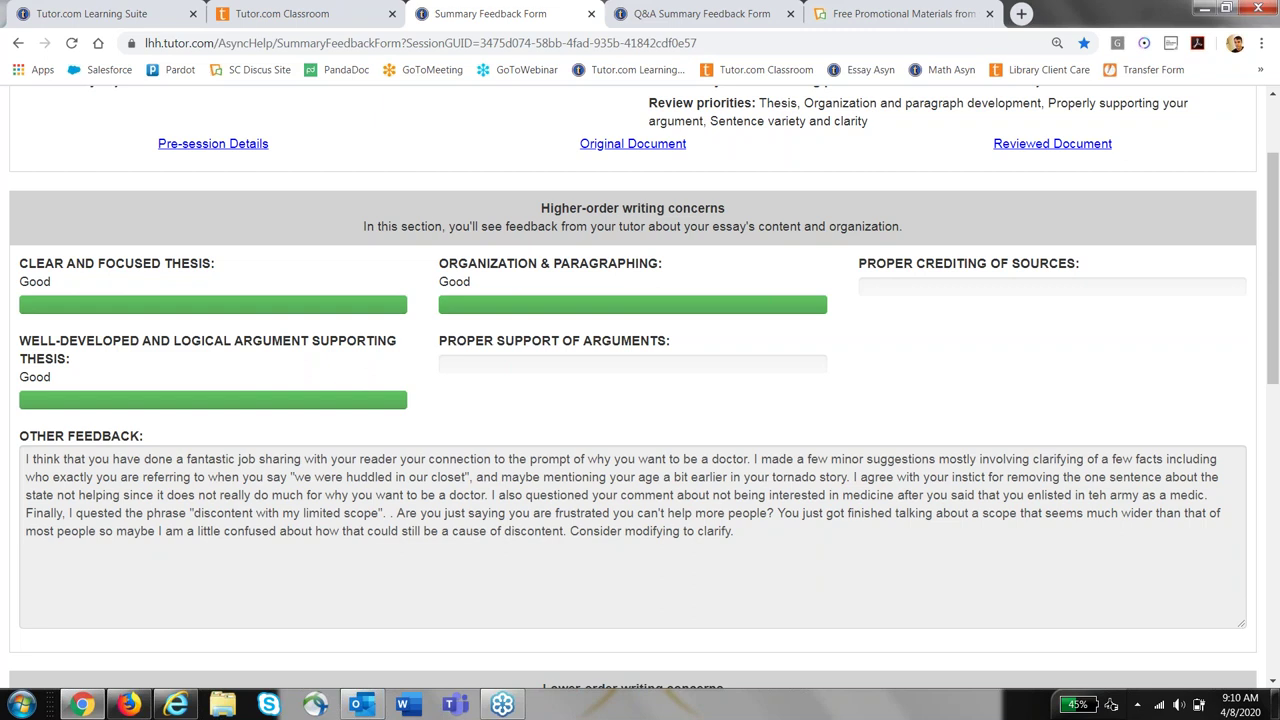
{"action": "scroll", "coordinate": [640, 387], "scroll_direction": "down", "scroll_amount": 5}
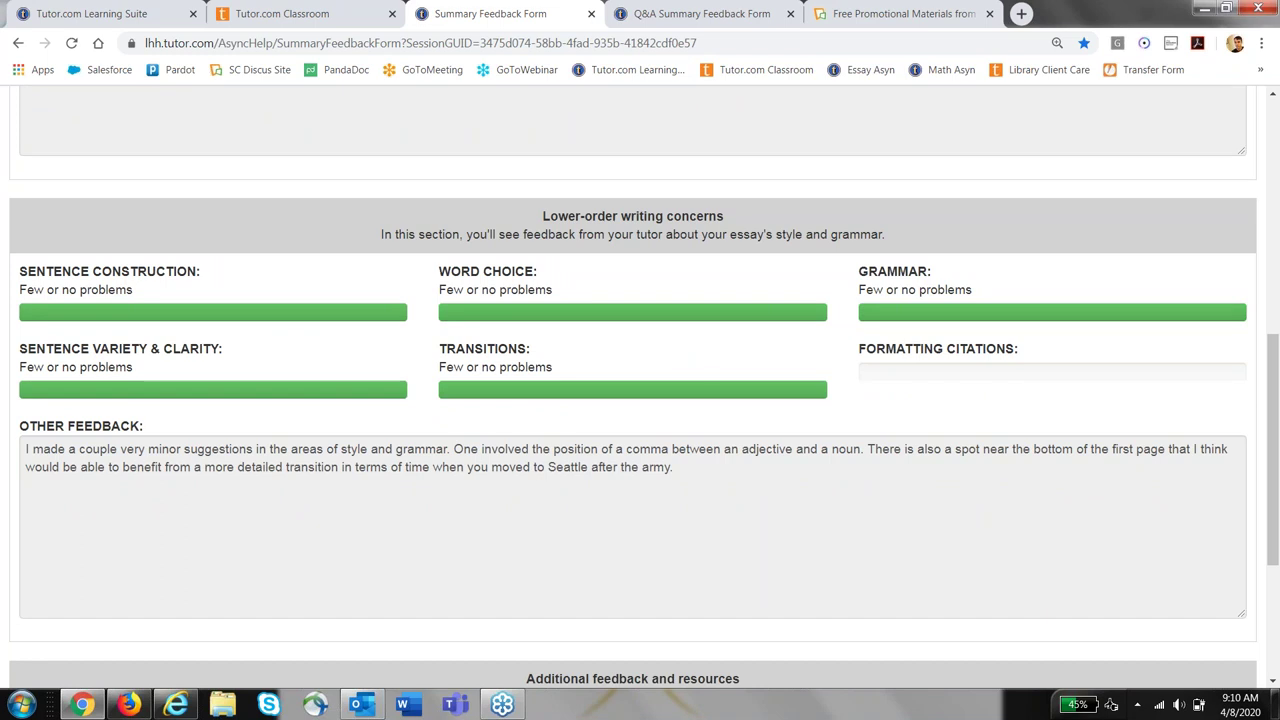
{"action": "scroll", "coordinate": [640, 387], "scroll_direction": "down", "scroll_amount": 3}
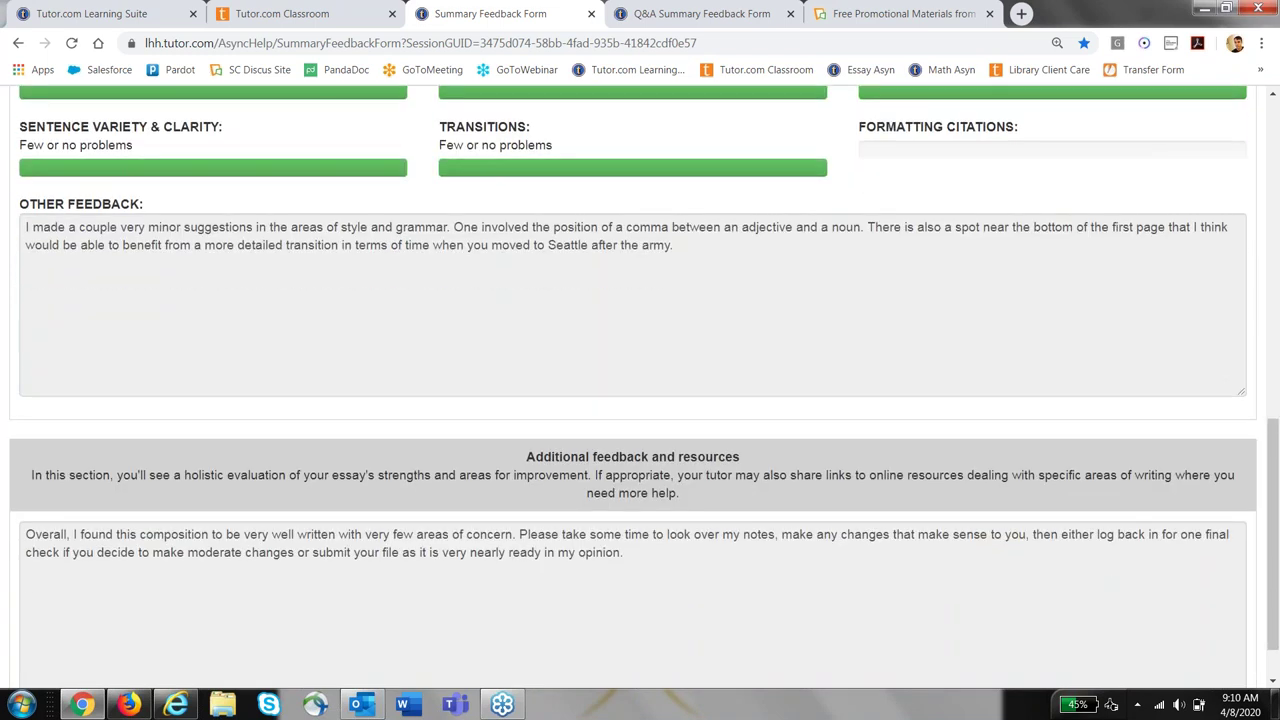
{"action": "scroll", "coordinate": [988, 496], "scroll_direction": "up", "scroll_amount": 10}
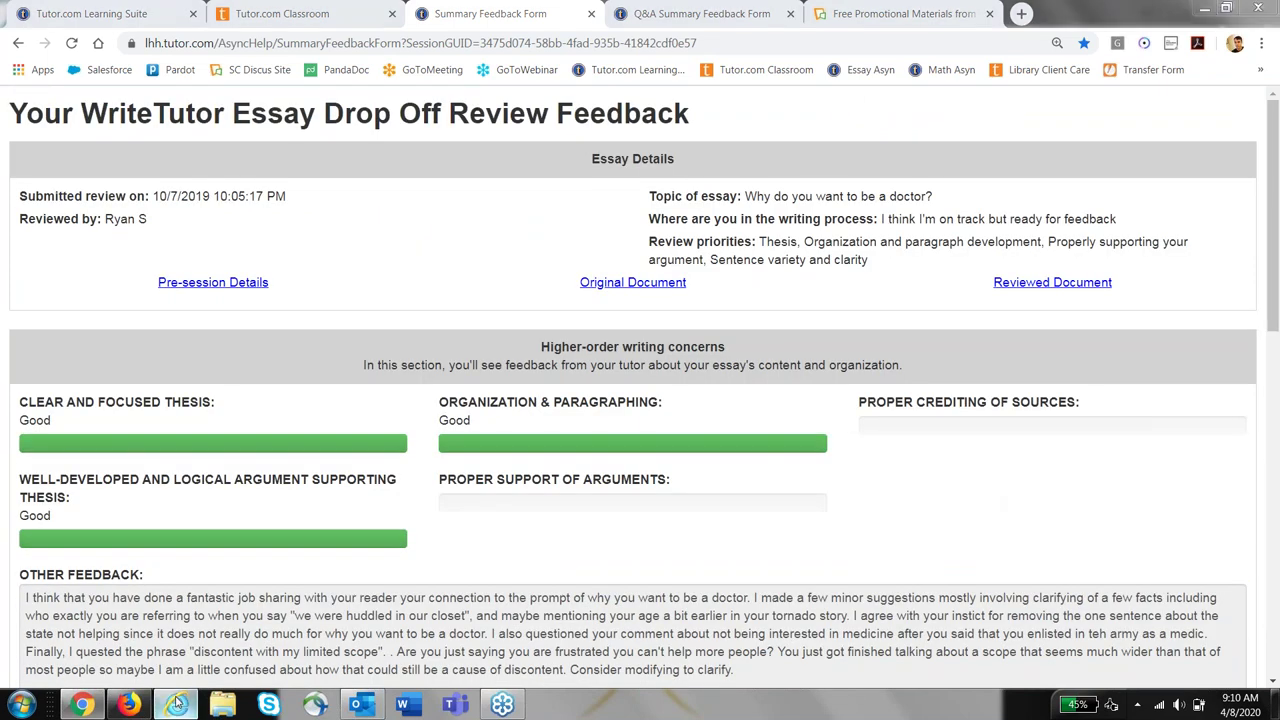
{"action": "left_click", "coordinate": [176, 703]}
Open the math drop-off form with Math Geometry Drop Off Help and 9th grade.
{"action": "scroll", "coordinate": [838, 440], "scroll_direction": "up", "scroll_amount": 10}
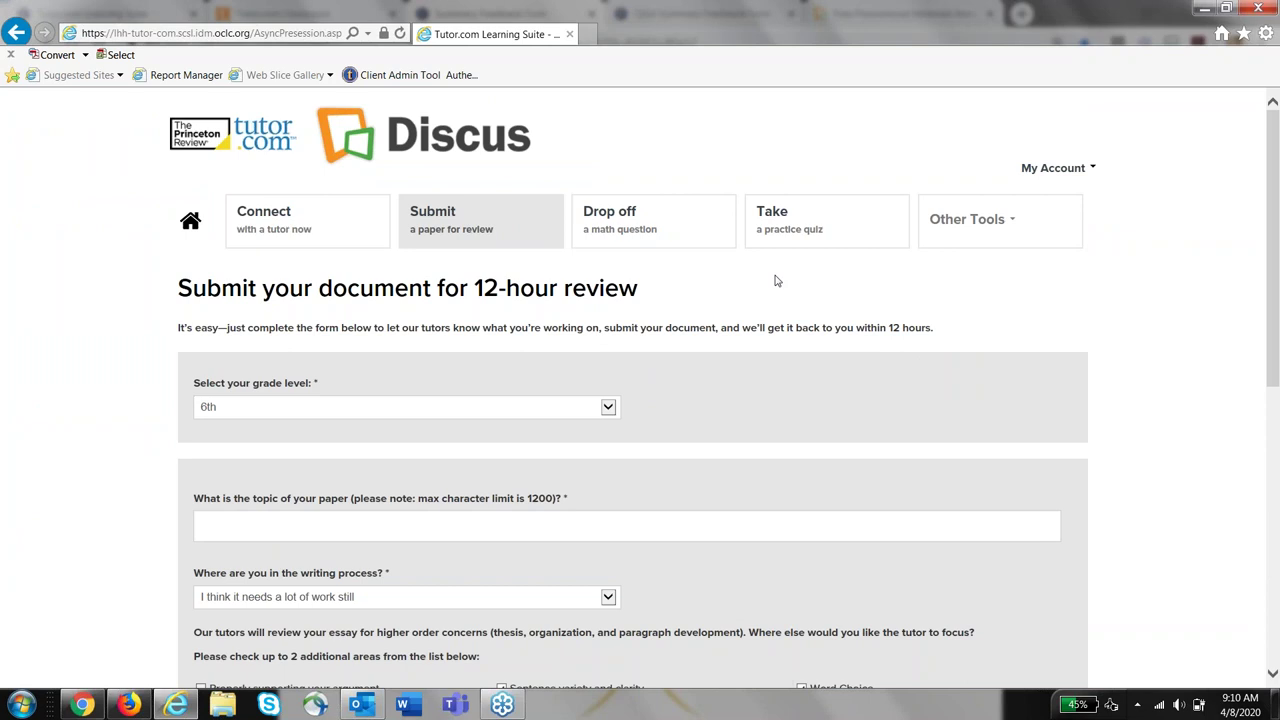
{"action": "left_click", "coordinate": [668, 226]}
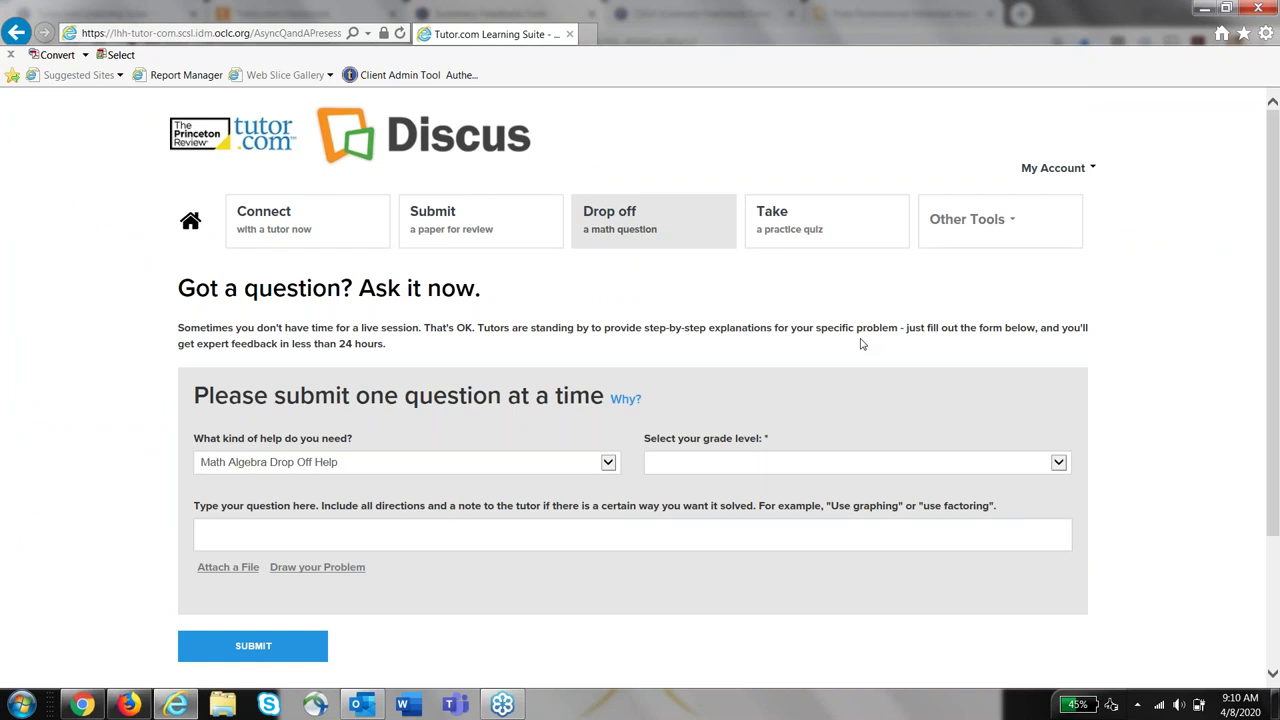
{"action": "left_click", "coordinate": [502, 472]}
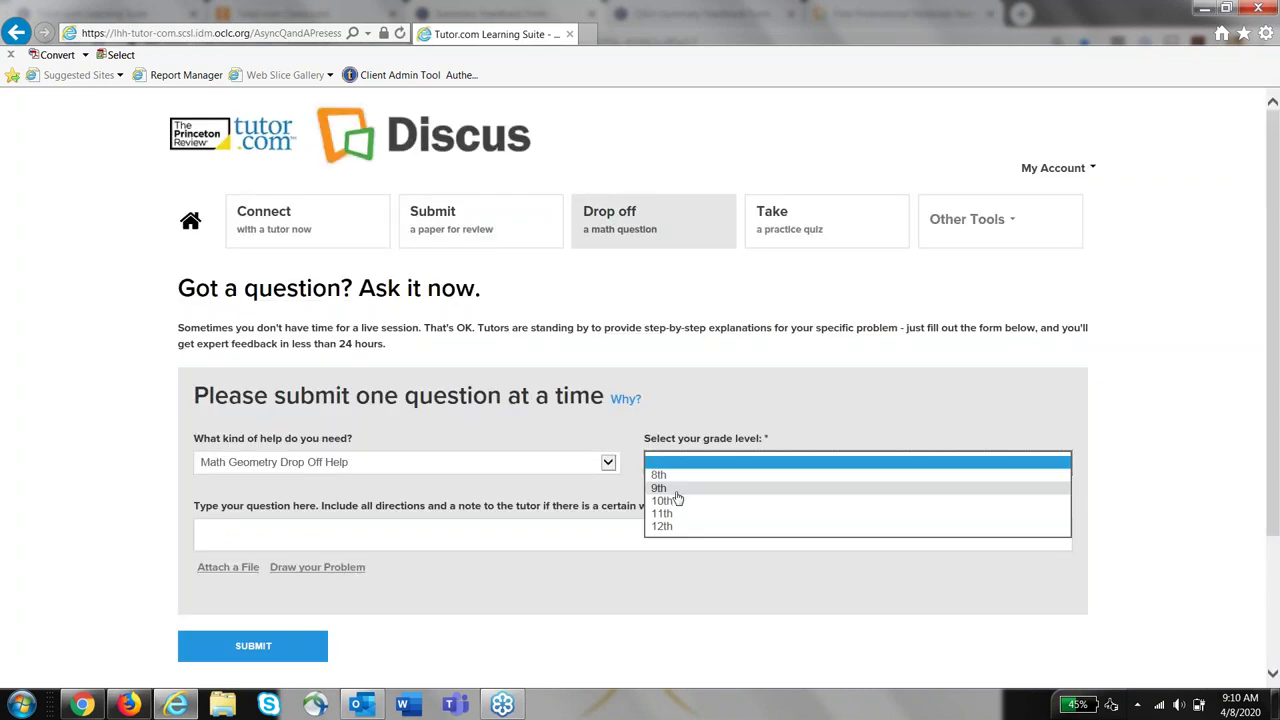
{"action": "left_click", "coordinate": [782, 489]}
{"action": "left_click", "coordinate": [640, 526]}
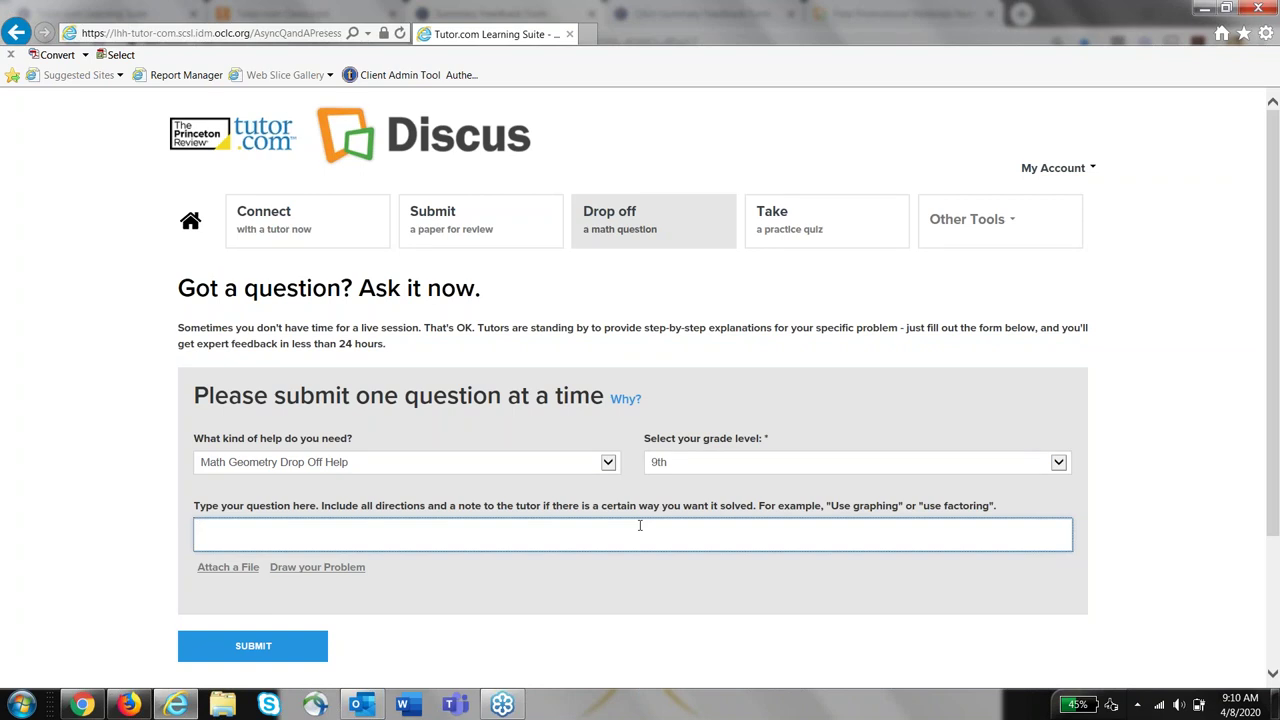
Open 'Draw your Problem' and sketch L-shaped axes with a rising line.
{"action": "scroll", "coordinate": [640, 526], "scroll_direction": "down", "scroll_amount": 1}
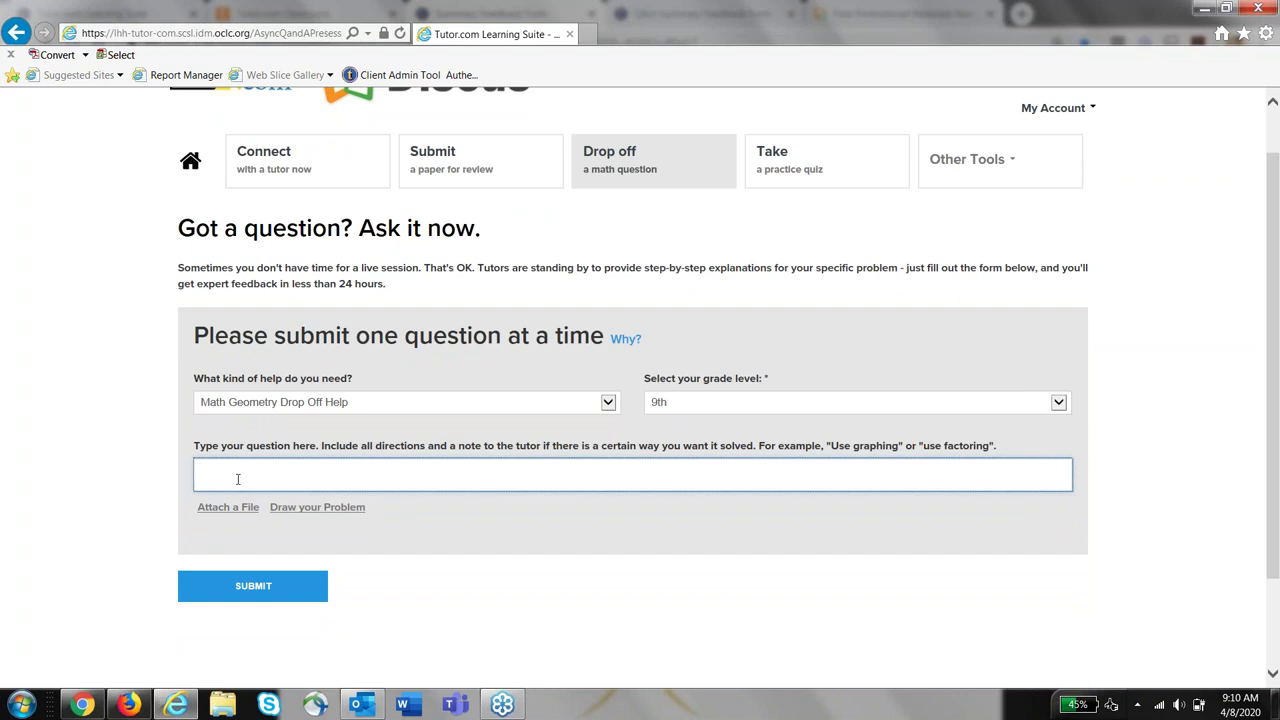
{"action": "left_click", "coordinate": [322, 510]}
{"action": "scroll", "coordinate": [658, 578], "scroll_direction": "down", "scroll_amount": 3}
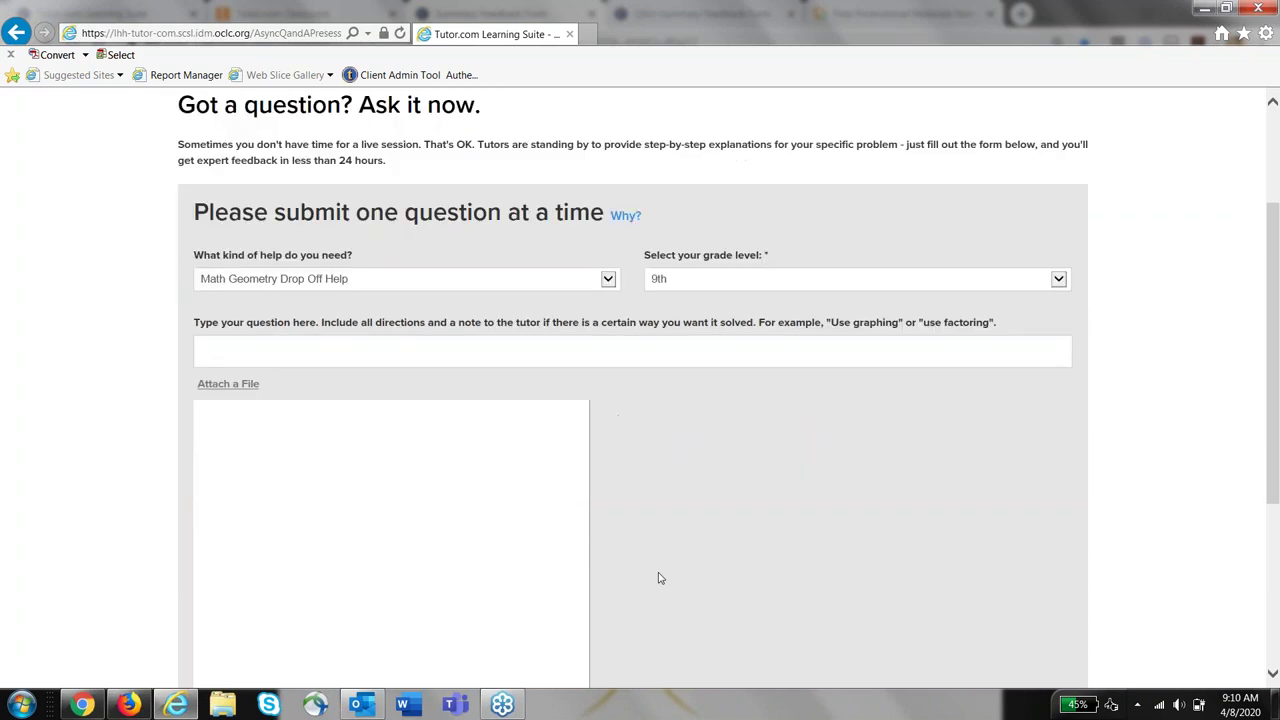
{"action": "mouse_move", "coordinate": [269, 378]}
{"action": "left_mouse_down"}
{"action": "mouse_move", "coordinate": [271, 489]}
{"action": "mouse_move", "coordinate": [401, 484]}
{"action": "left_mouse_up"}
{"action": "left_click_drag", "start_coordinate": [290, 469], "coordinate": [478, 404]}
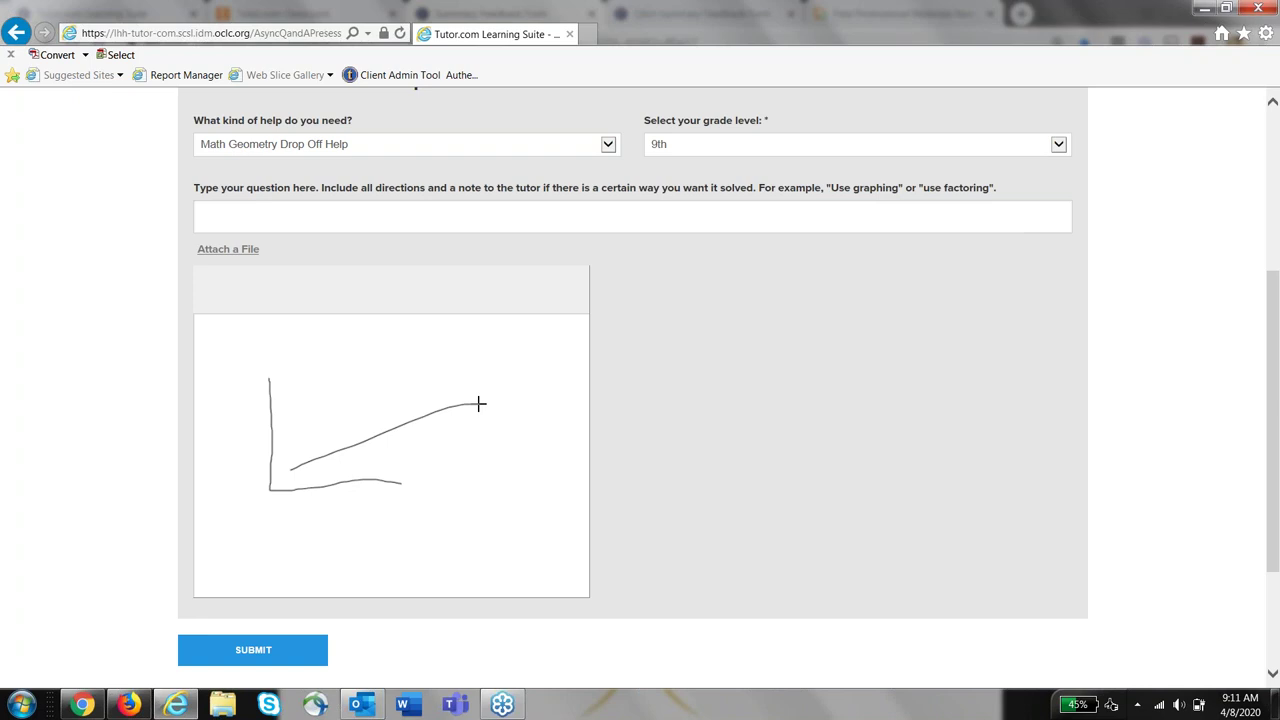
On the Q&A feedback page, view the Step 2 graph full size, then close it.
{"action": "left_click", "coordinate": [80, 705]}
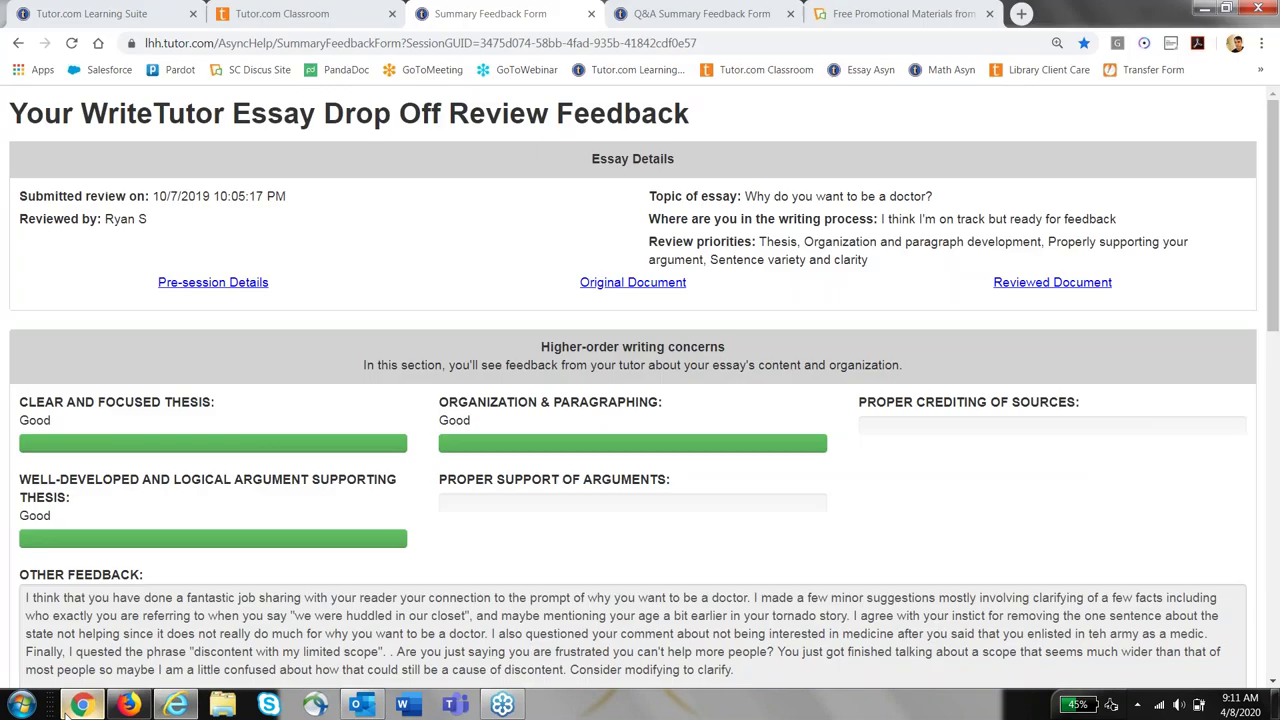
{"action": "key", "text": "ctrl+Tab"}
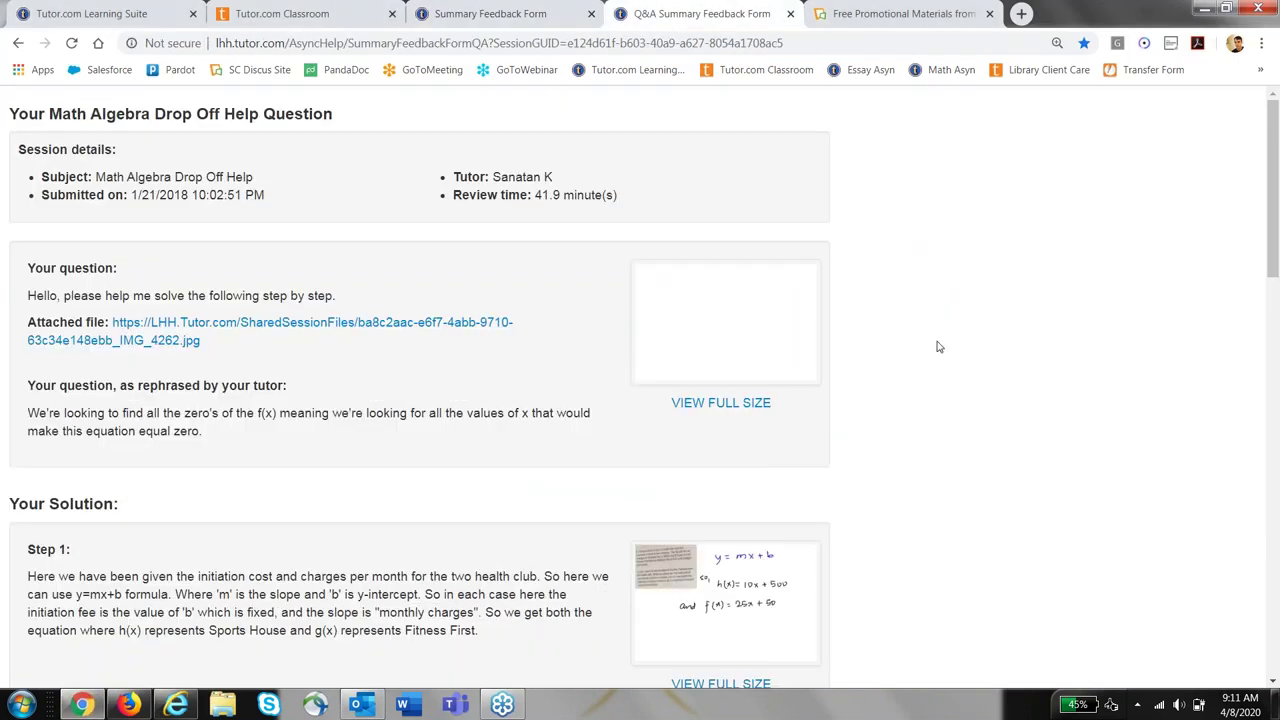
{"action": "scroll", "coordinate": [937, 347], "scroll_direction": "down", "scroll_amount": 3}
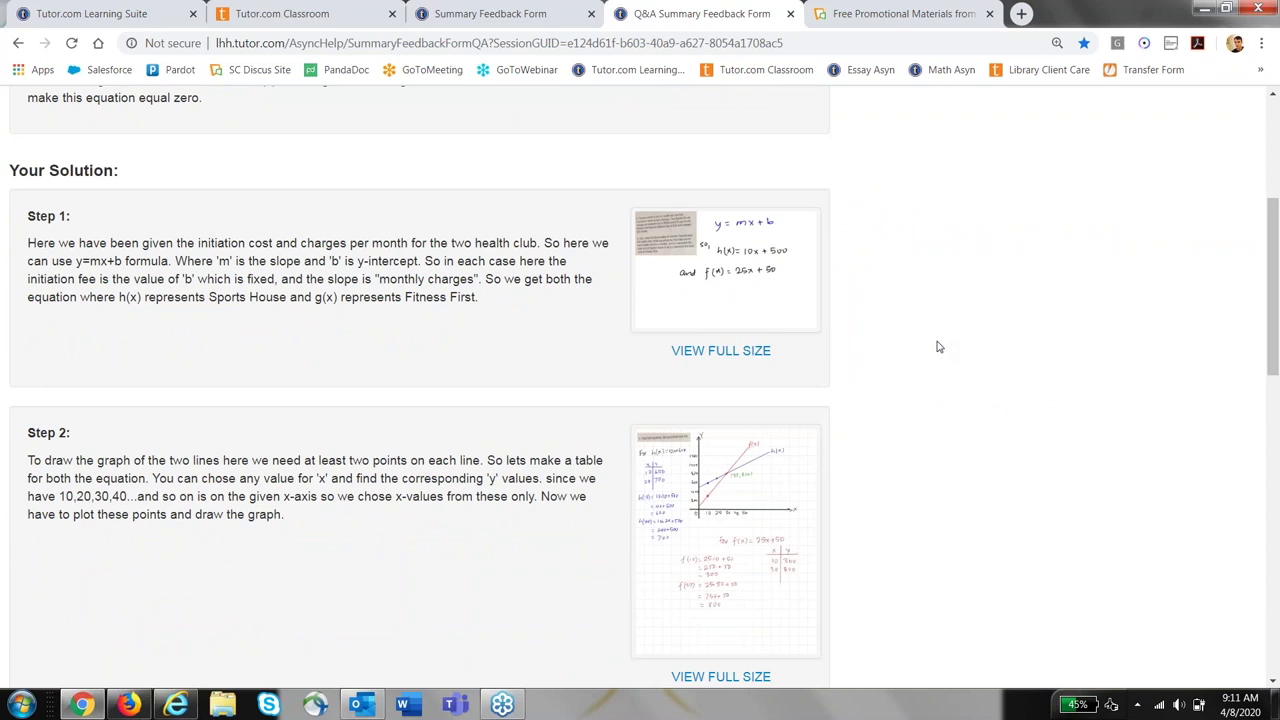
{"action": "scroll", "coordinate": [937, 347], "scroll_direction": "down", "scroll_amount": 4}
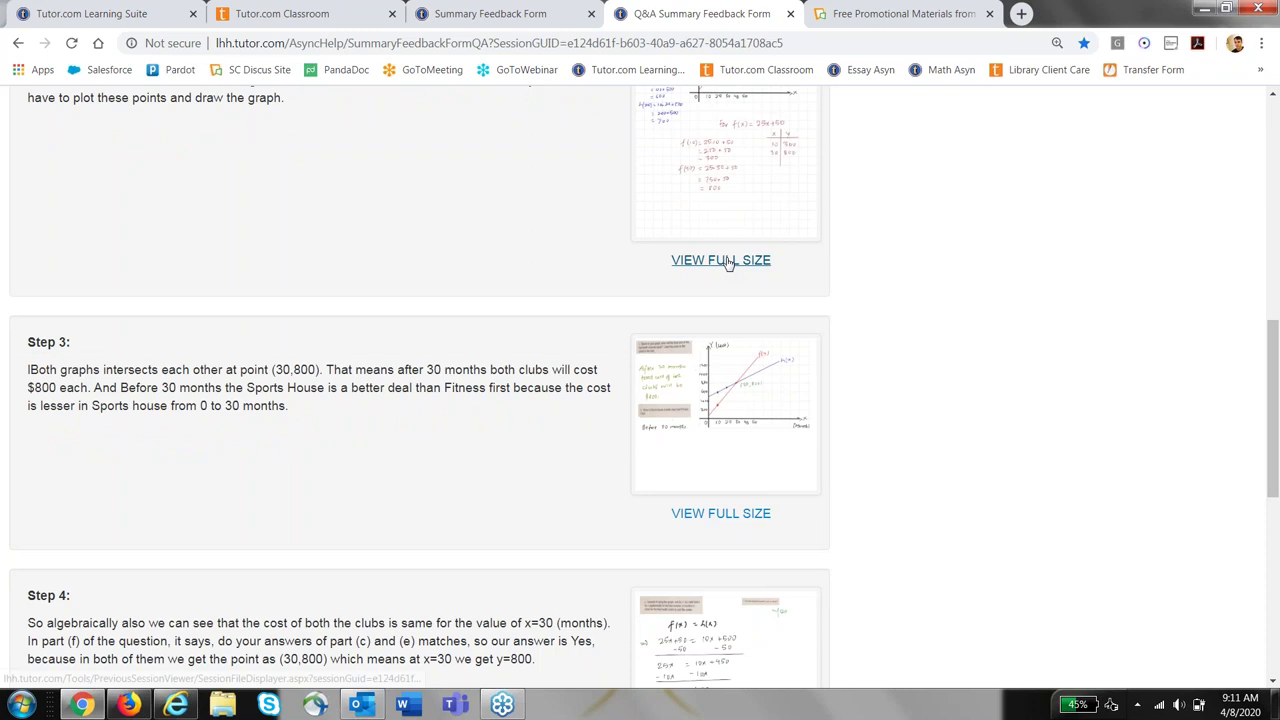
{"action": "left_click", "coordinate": [728, 262]}
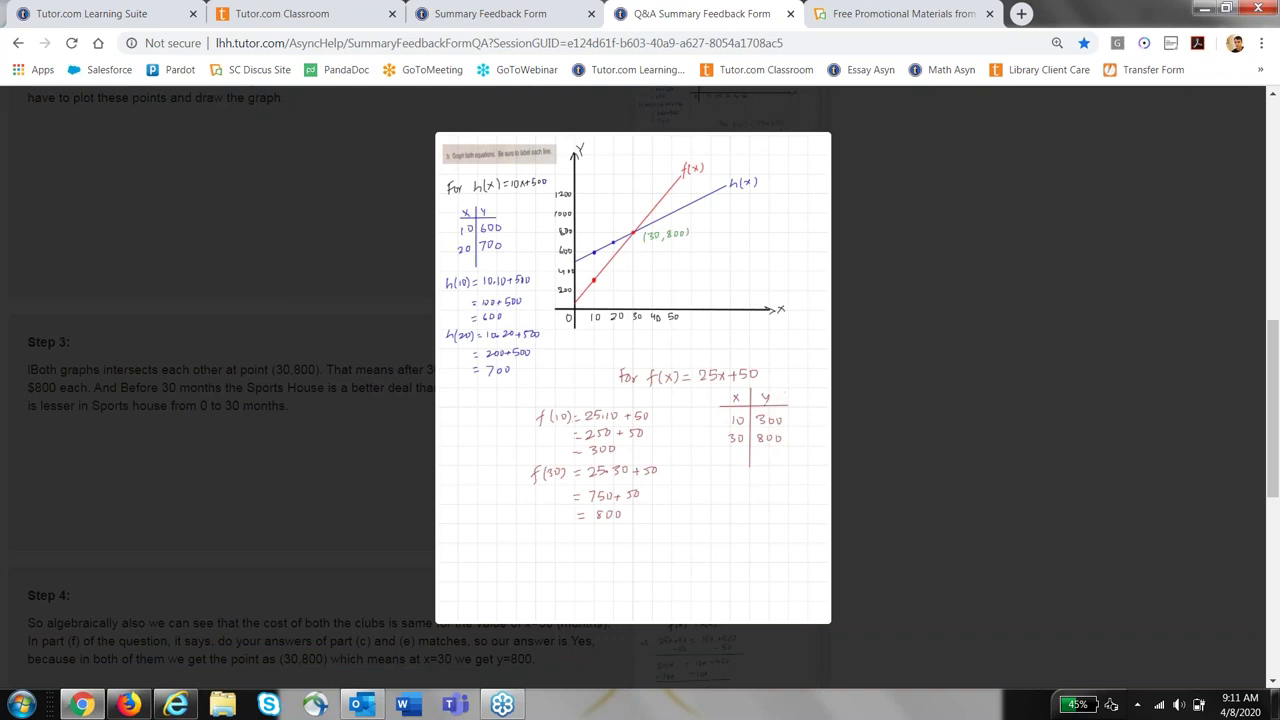
{"action": "left_click", "coordinate": [938, 295]}
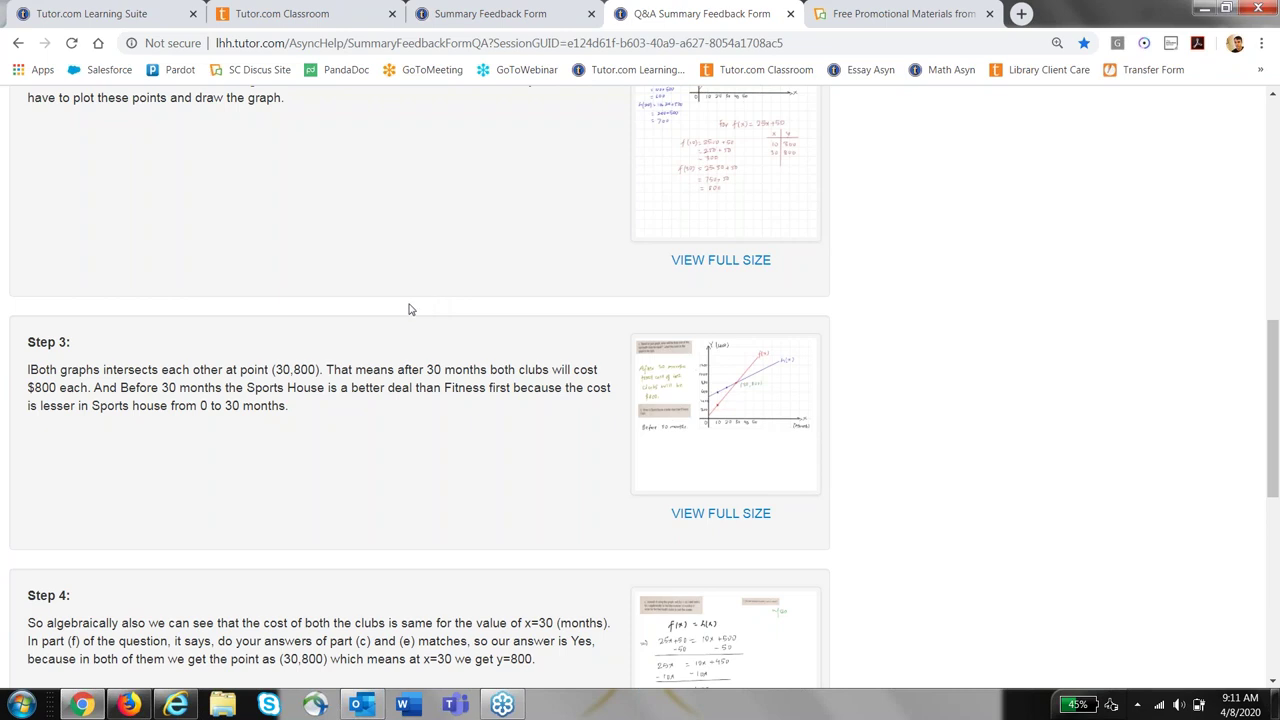
Go to practice quizzes and choose Algebra I's One-Variable Equations quiz.
{"action": "left_click", "coordinate": [180, 706]}
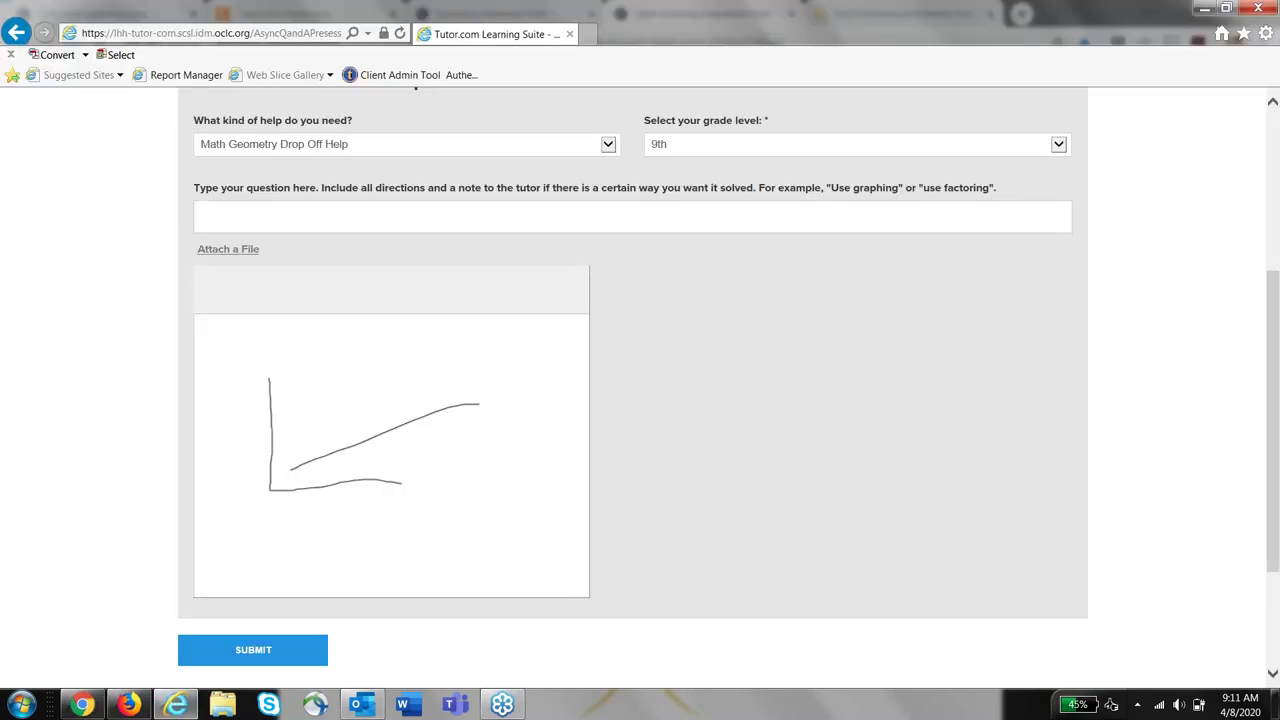
{"action": "scroll", "coordinate": [929, 366], "scroll_direction": "up", "scroll_amount": 4}
{"action": "left_click", "coordinate": [802, 237]}
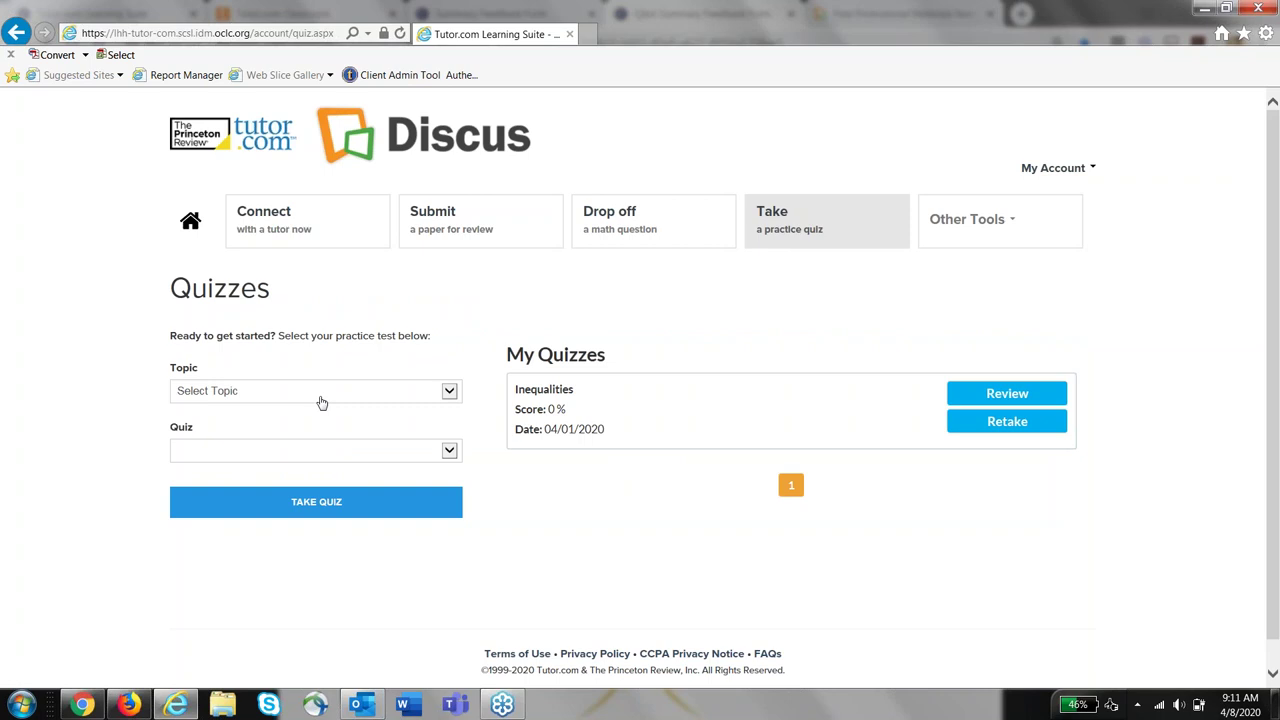
{"action": "left_click", "coordinate": [321, 402]}
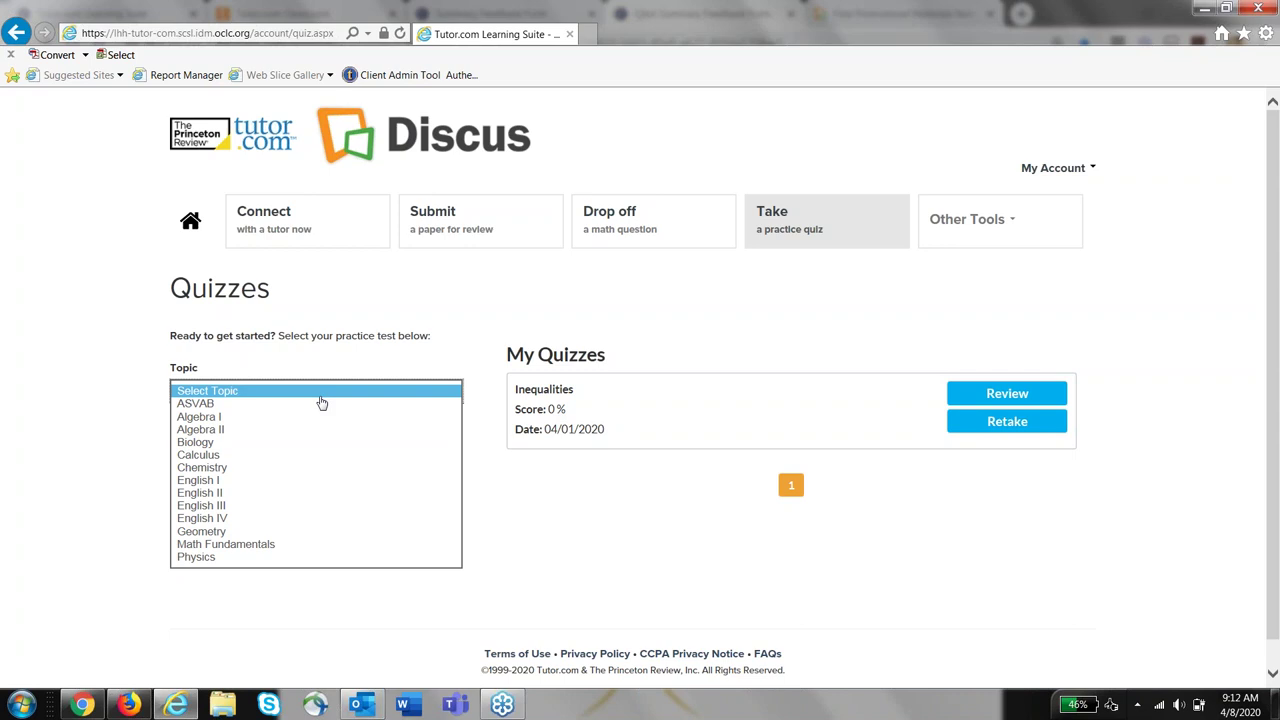
{"action": "left_click", "coordinate": [250, 417]}
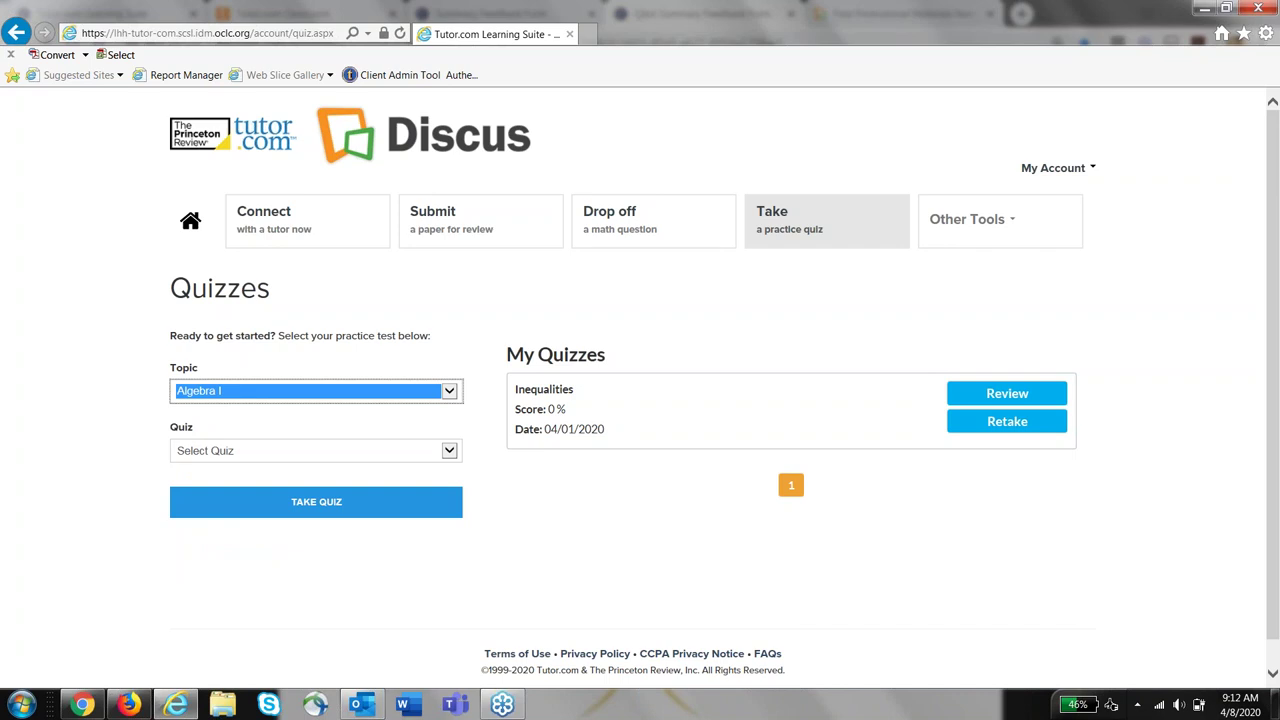
{"action": "left_click", "coordinate": [245, 455]}
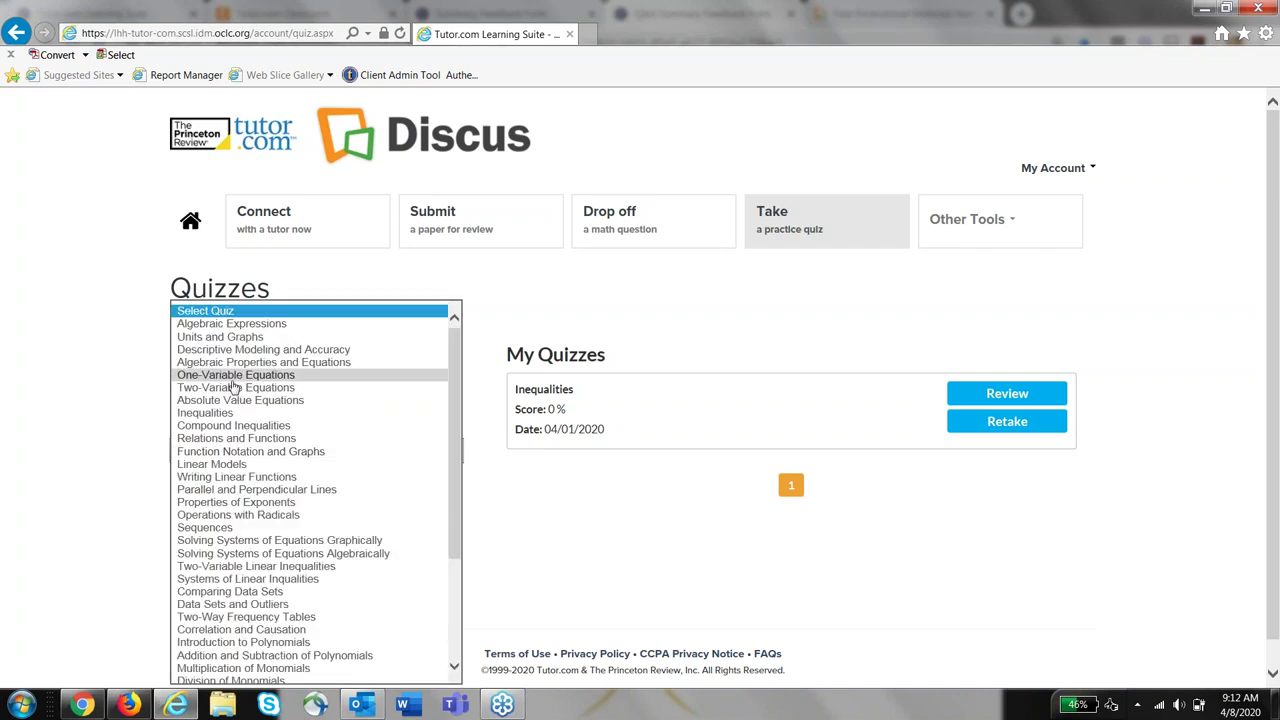
{"action": "left_click", "coordinate": [231, 380]}
Start the quiz, finish it immediately with questions unanswered, and close the popup.
{"action": "left_click", "coordinate": [294, 513]}
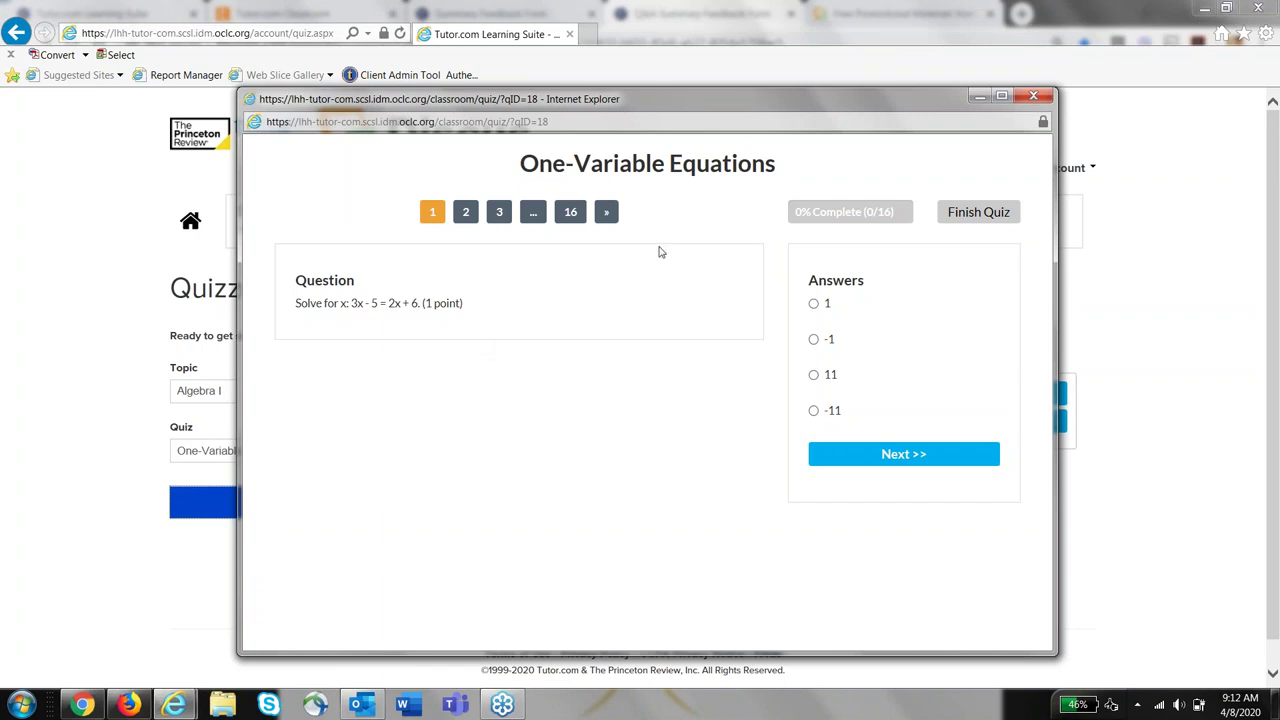
{"action": "left_click", "coordinate": [970, 212]}
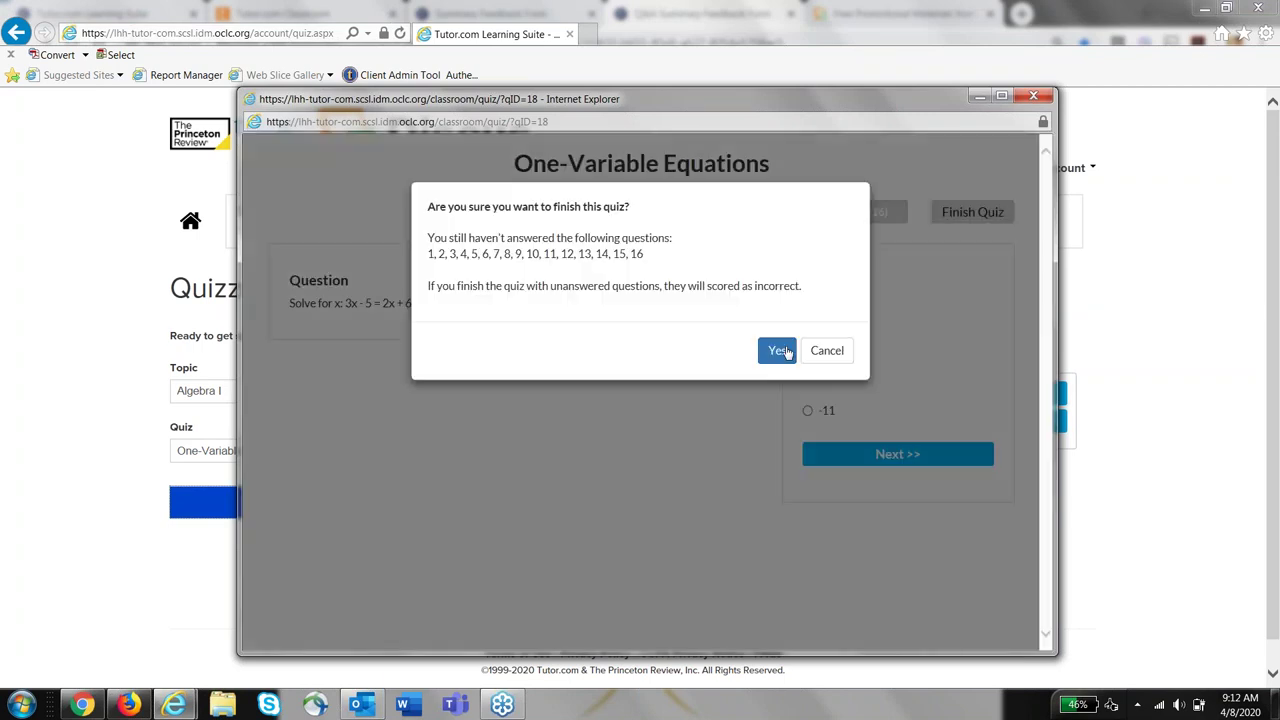
{"action": "left_click", "coordinate": [776, 349]}
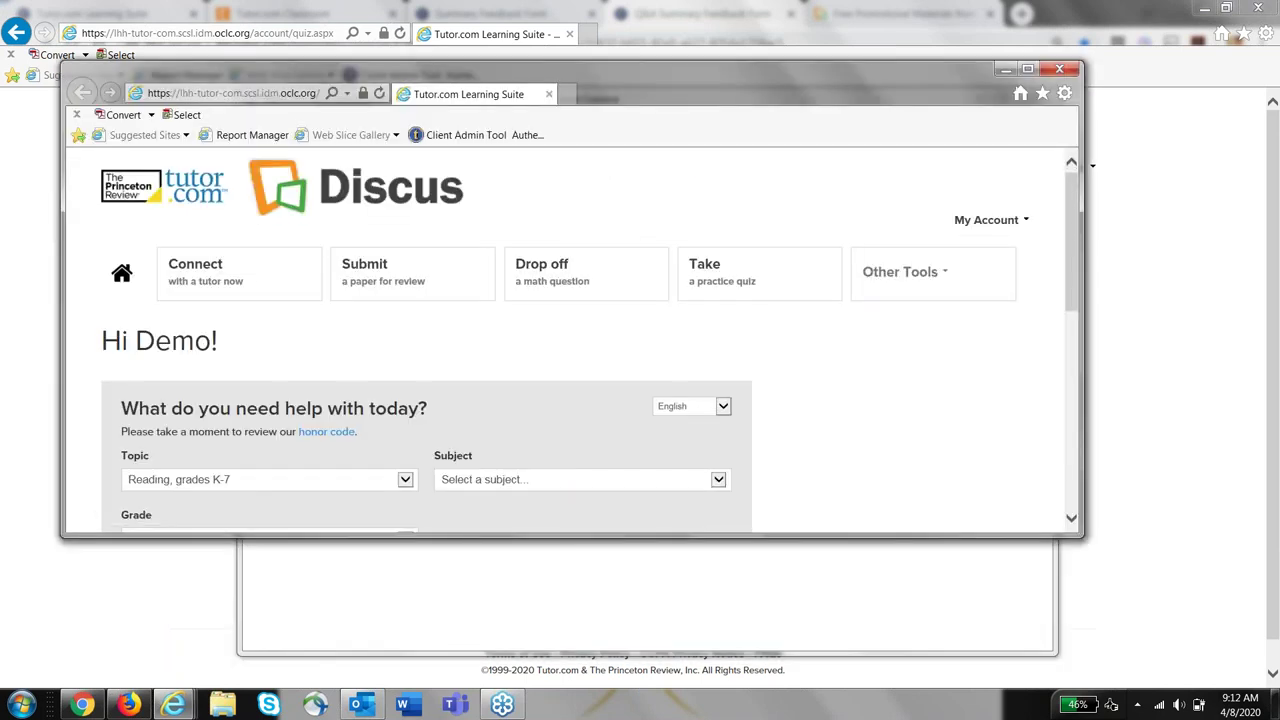
{"action": "scroll", "coordinate": [589, 343], "scroll_direction": "down", "scroll_amount": 5}
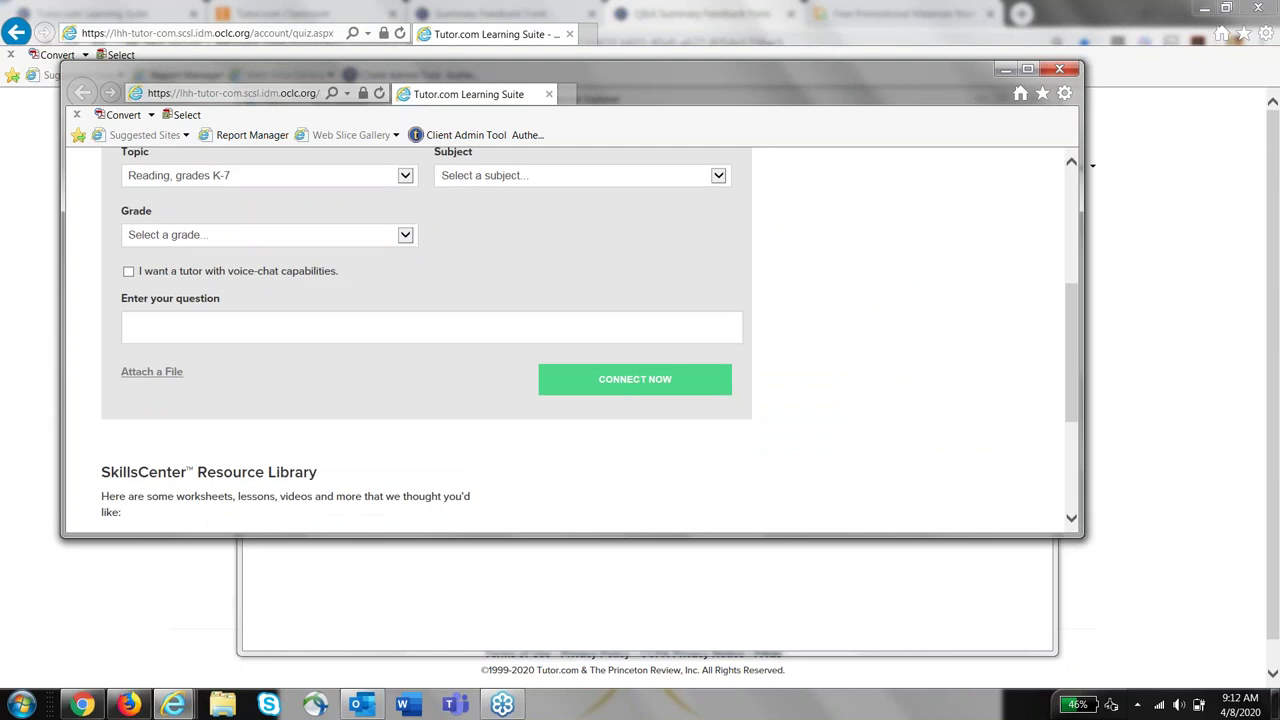
{"action": "scroll", "coordinate": [589, 343], "scroll_direction": "up", "scroll_amount": 5}
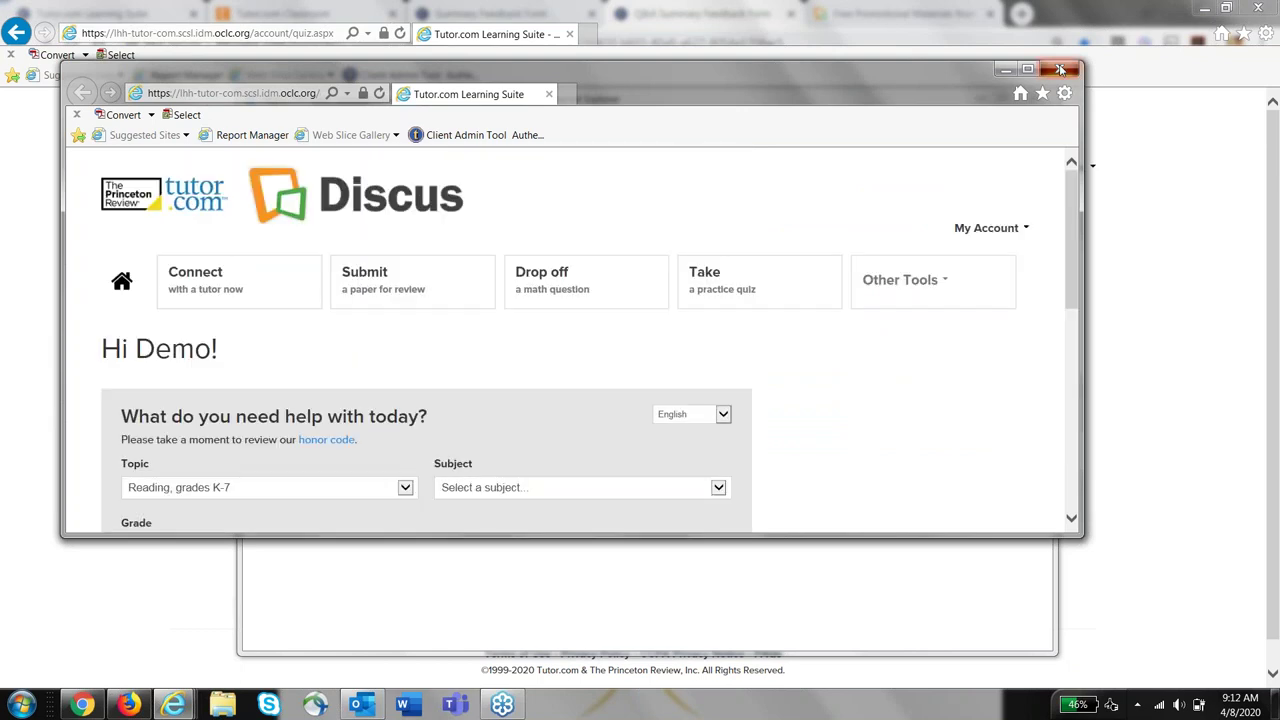
{"action": "left_click", "coordinate": [1061, 69]}
{"action": "left_click", "coordinate": [872, 8]}
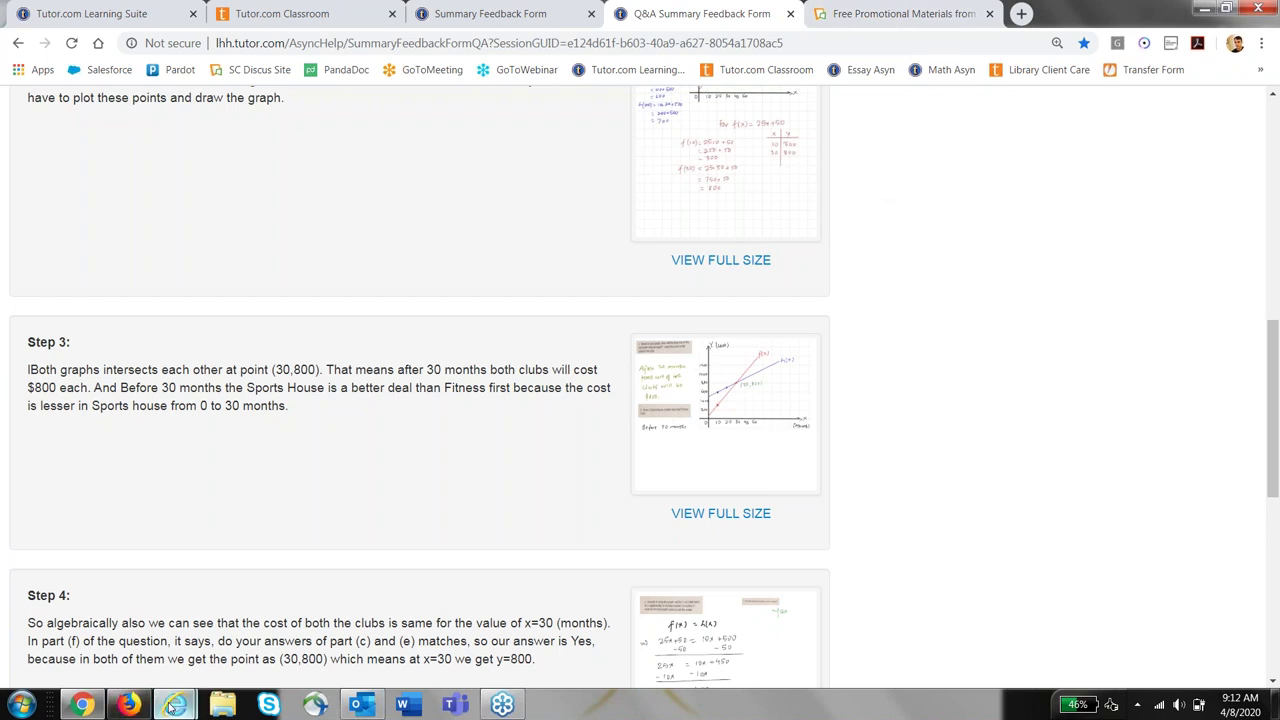
Open Prep for the SAT/ACT from Other Tools to show The Princeton Review page.
{"action": "mouse_move", "coordinate": [175, 705]}
{"action": "left_click", "coordinate": [188, 648]}
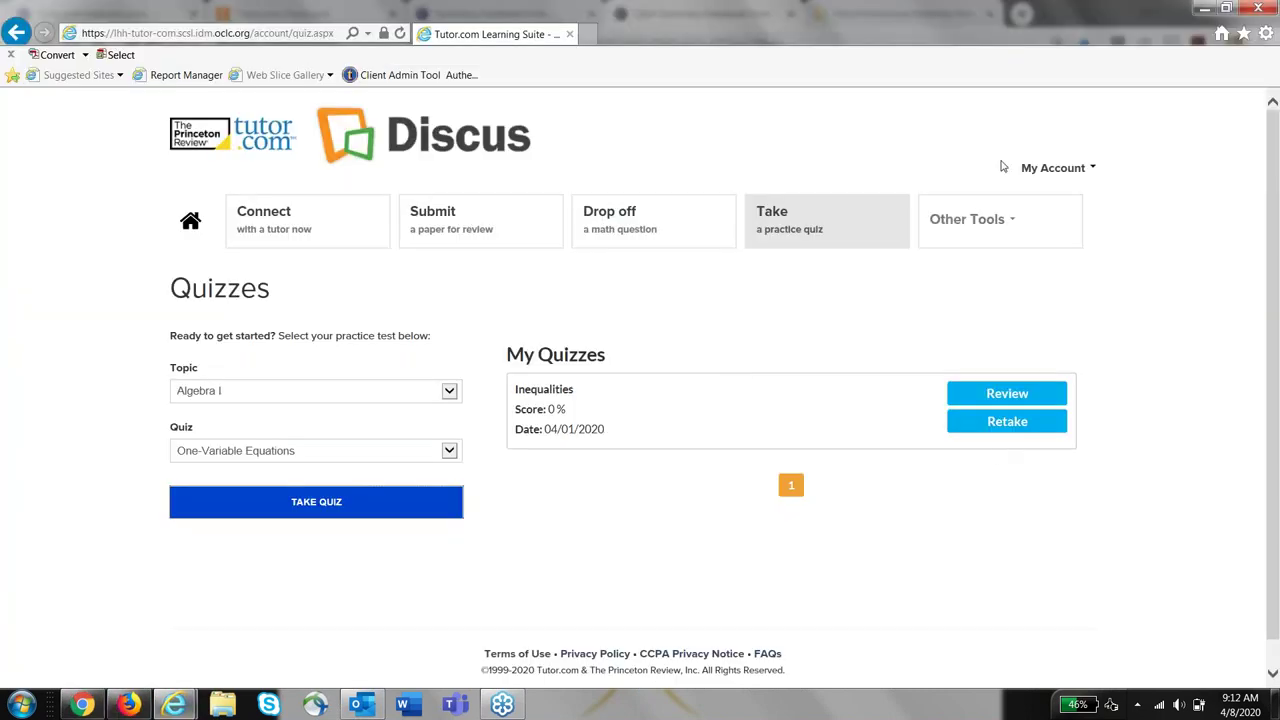
{"action": "left_click", "coordinate": [967, 224]}
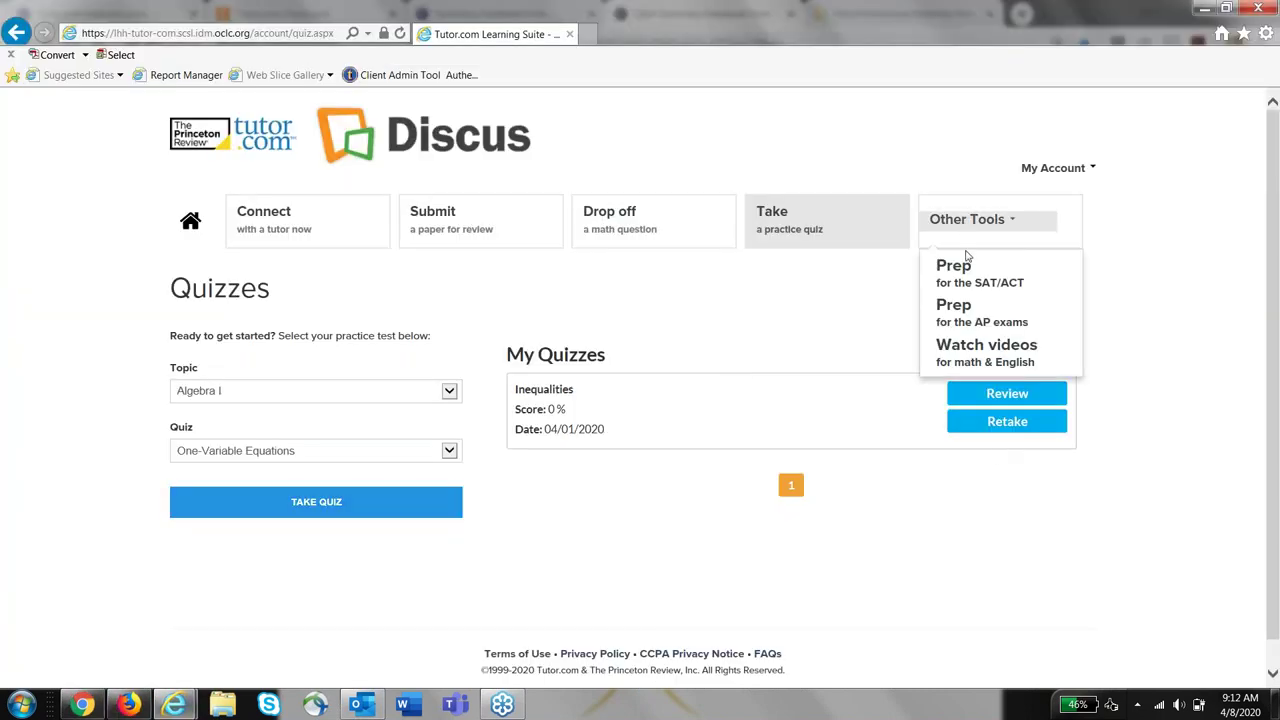
{"action": "left_click", "coordinate": [967, 276]}
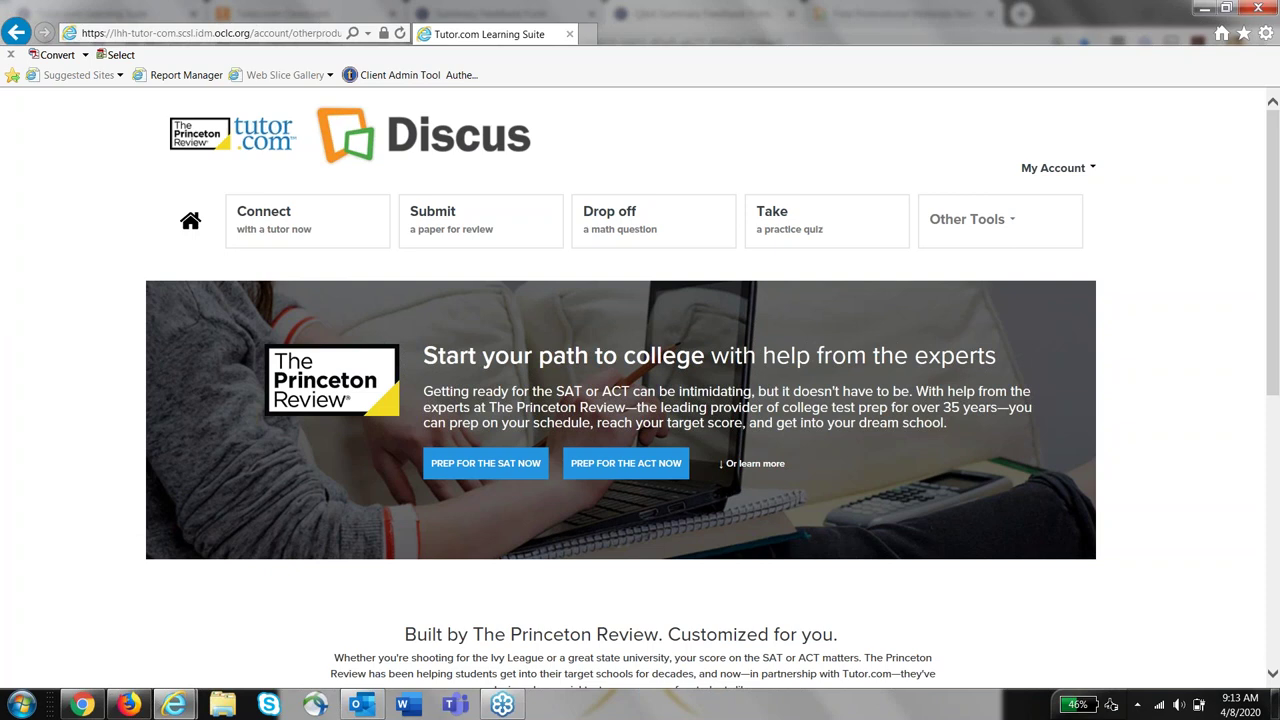
{"action": "left_click", "coordinate": [78, 705]}
Start SAT prep with The Princeton Review to reach the dashboard showing the 6/6/2020 test date and 1180 target.
{"action": "scroll", "coordinate": [457, 357], "scroll_direction": "up", "scroll_amount": 10}
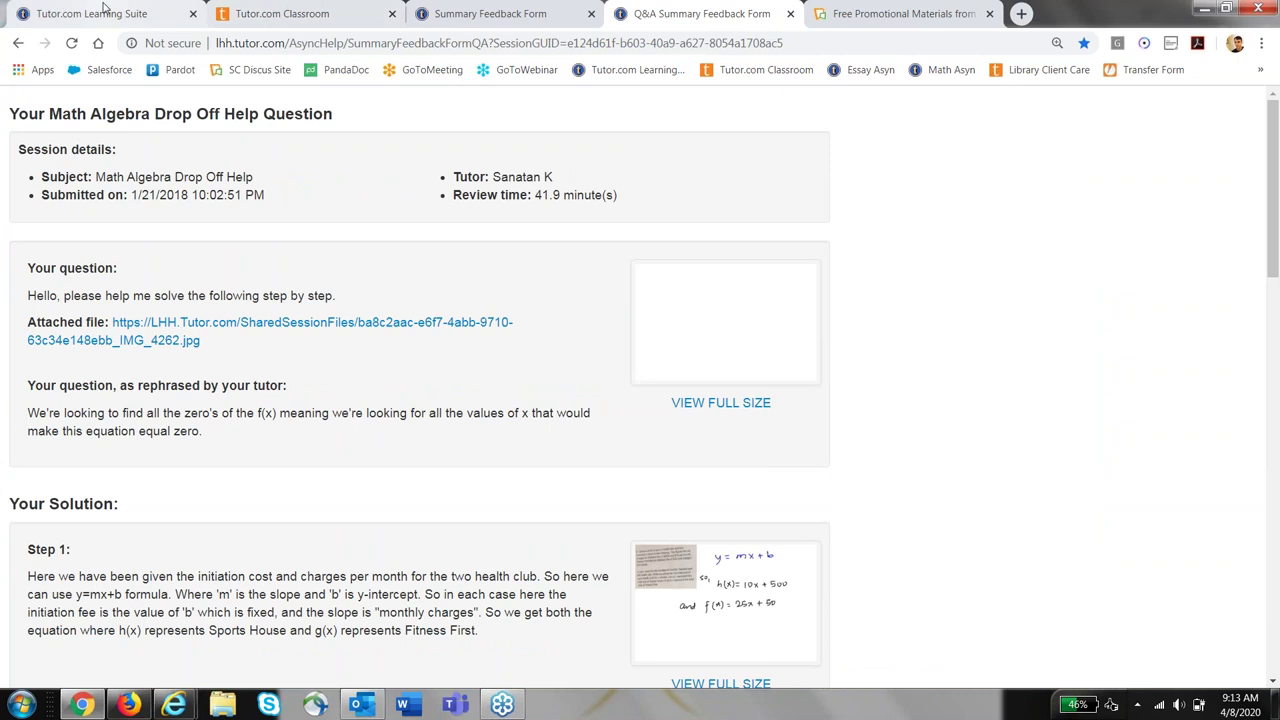
{"action": "left_click", "coordinate": [105, 8]}
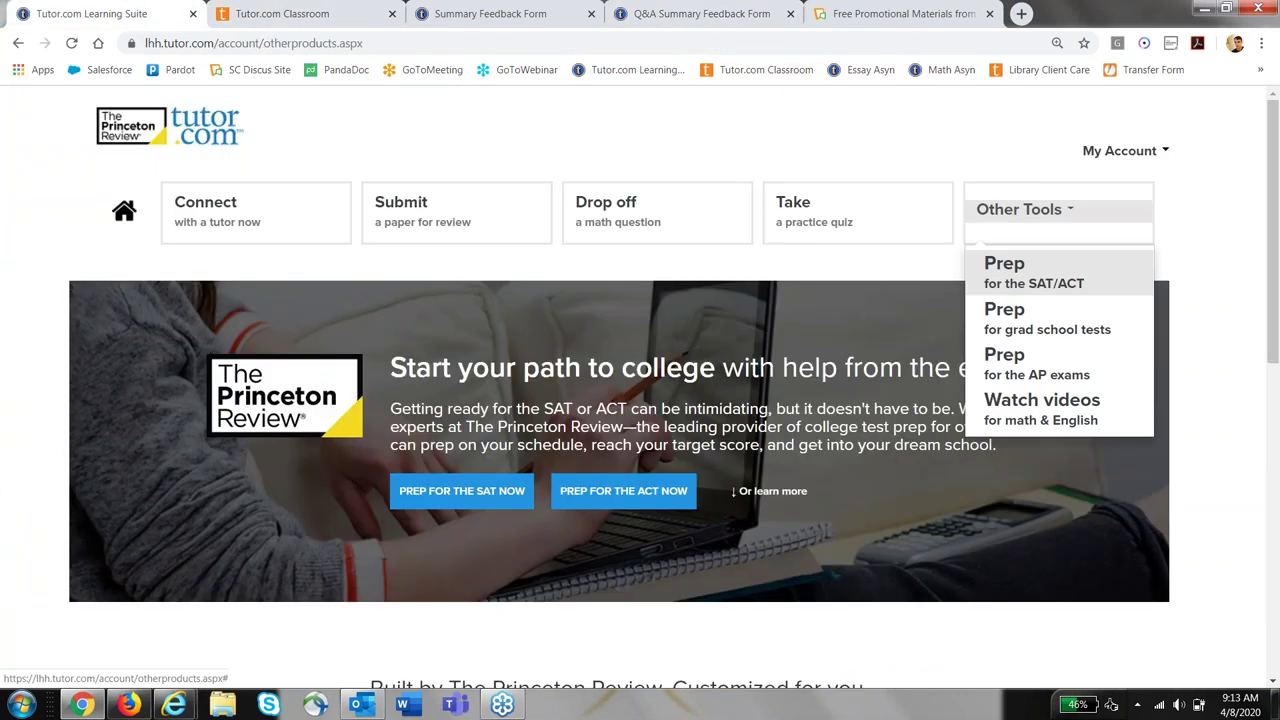
{"action": "left_click", "coordinate": [1008, 285]}
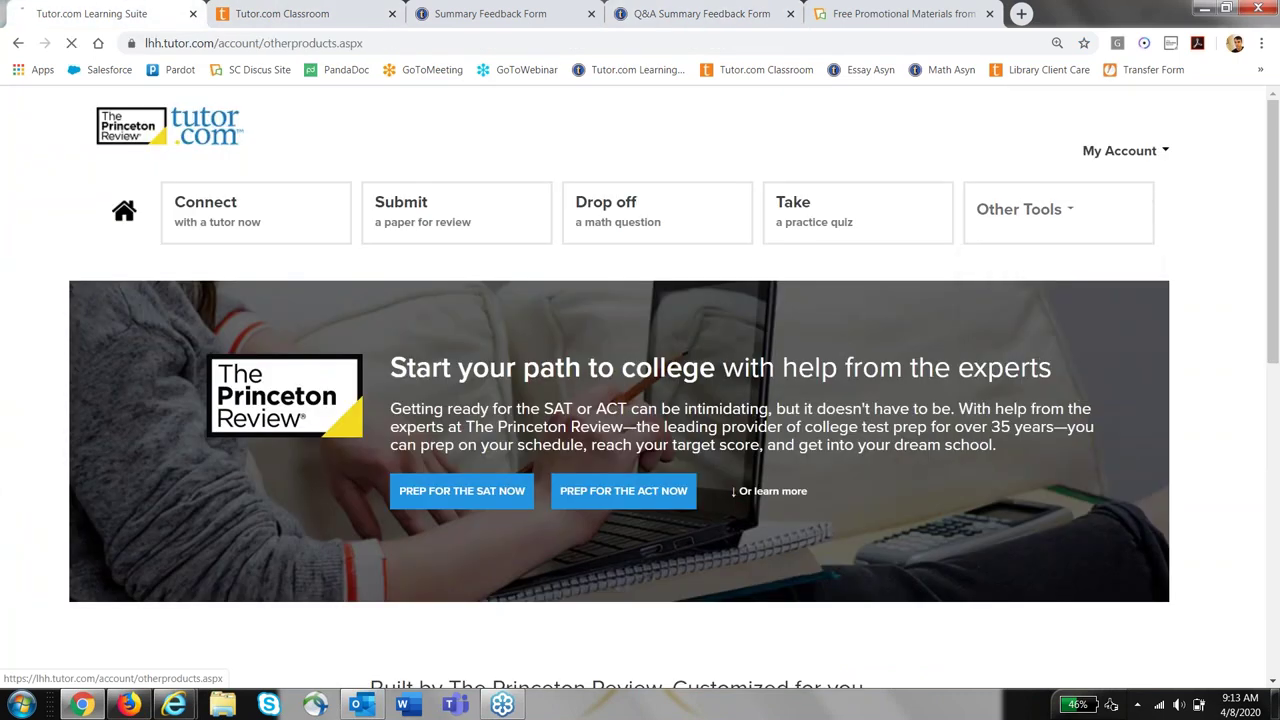
{"action": "left_click", "coordinate": [462, 491]}
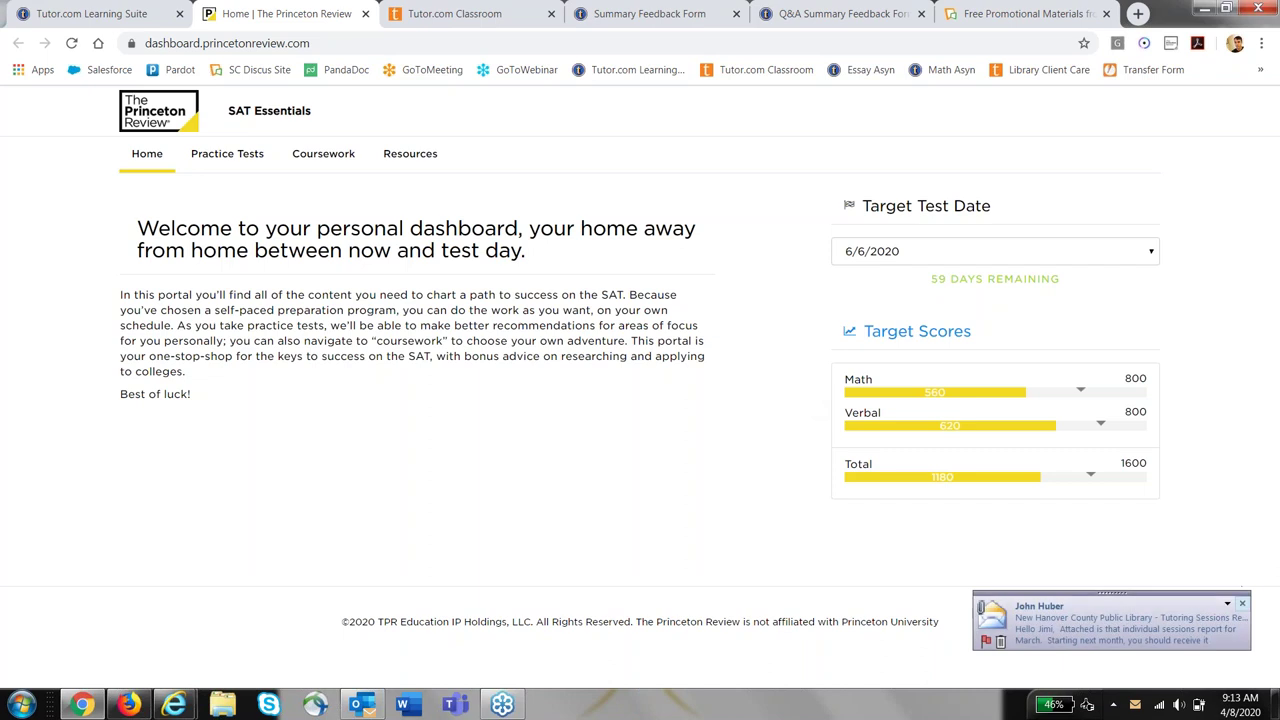
Dismiss the new-mail notification and open Practice Tests, showing the score progress chart starting at 1,180.
{"action": "left_click", "coordinate": [1244, 606]}
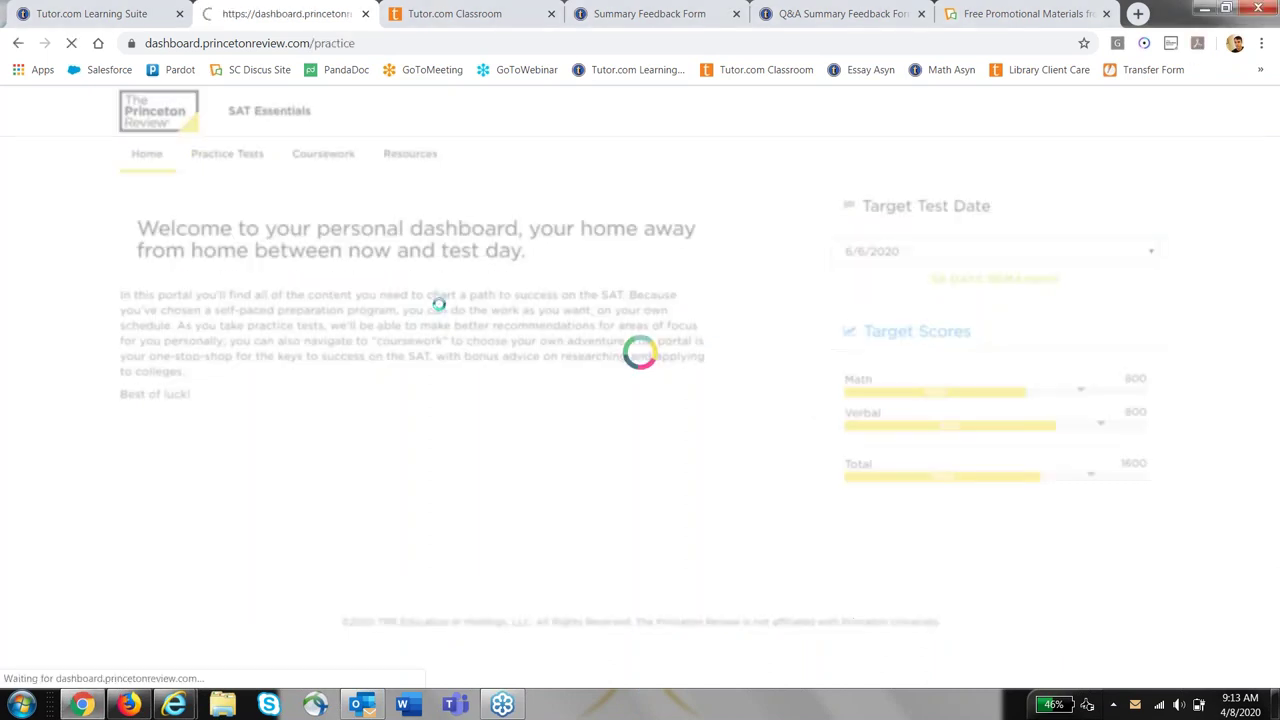
{"action": "mouse_move", "coordinate": [362, 705]}
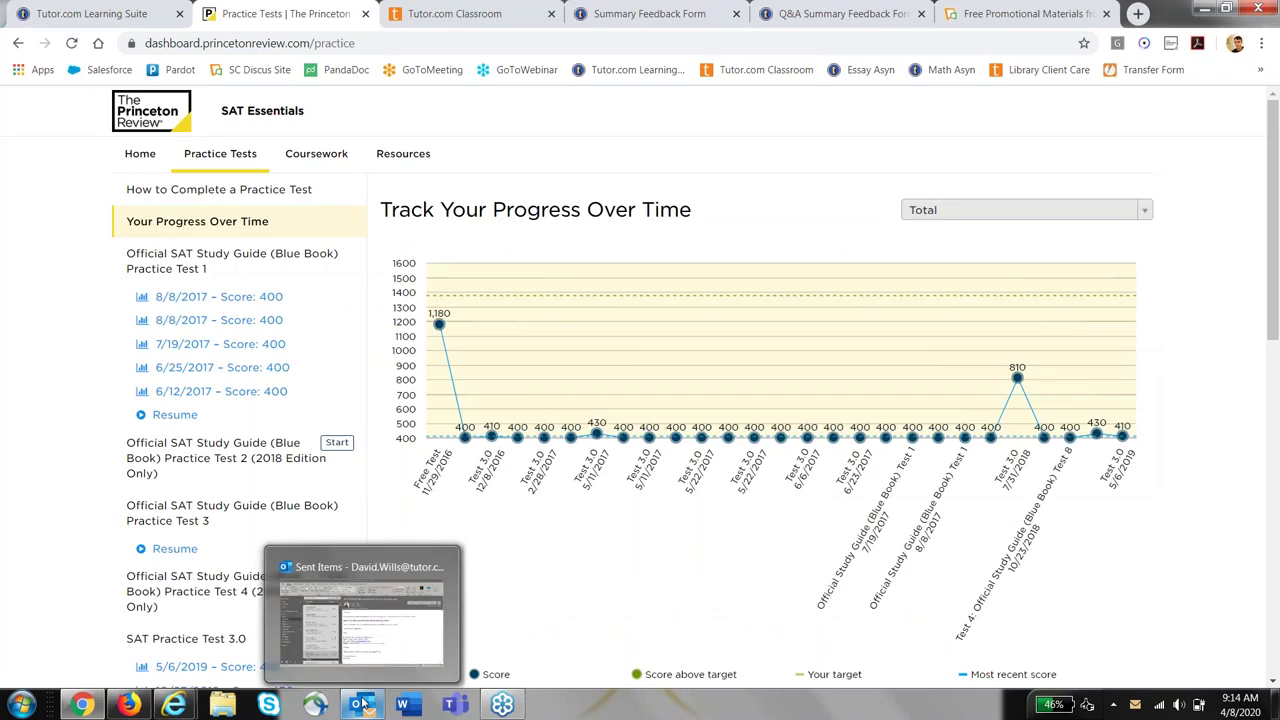
{"action": "right_click", "coordinate": [362, 705]}
{"action": "left_click", "coordinate": [362, 705]}
{"action": "left_click", "coordinate": [362, 705]}
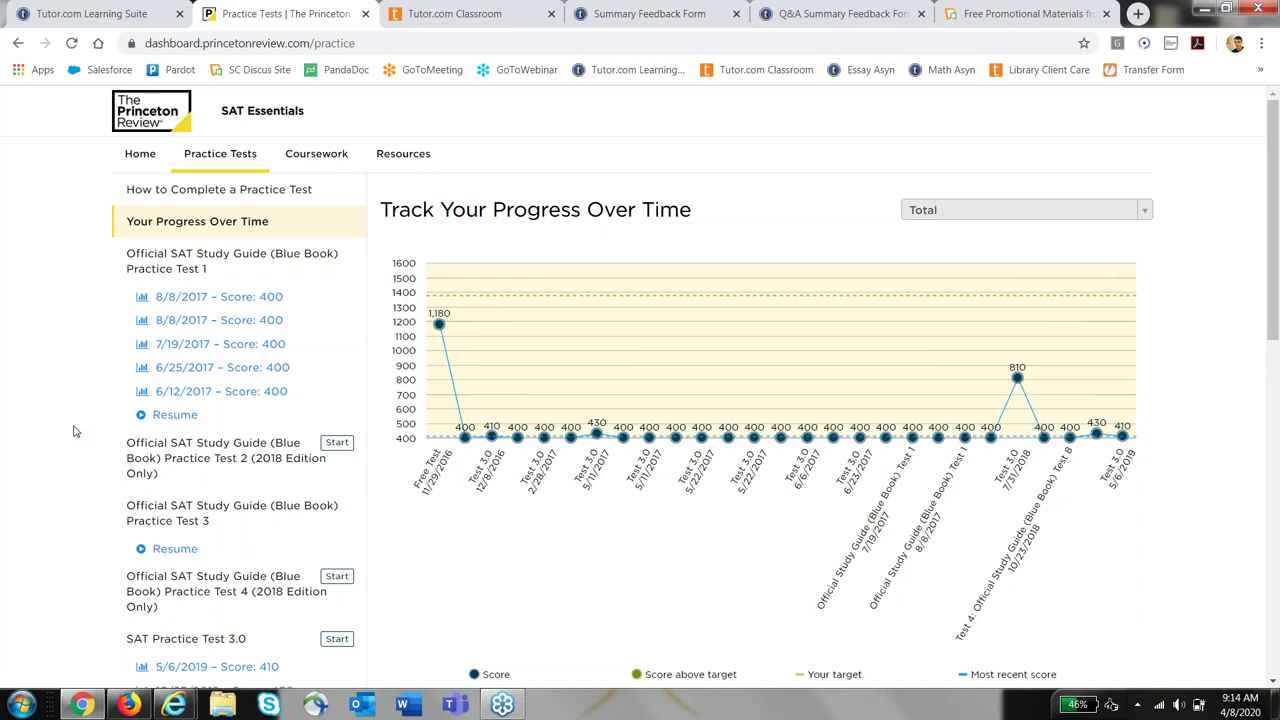
Open and scroll the 7/31/2018 SAT Practice Test 3.0 report: total 810, Math 260, Verbal 550.
{"action": "scroll", "coordinate": [73, 431], "scroll_direction": "down", "scroll_amount": 3}
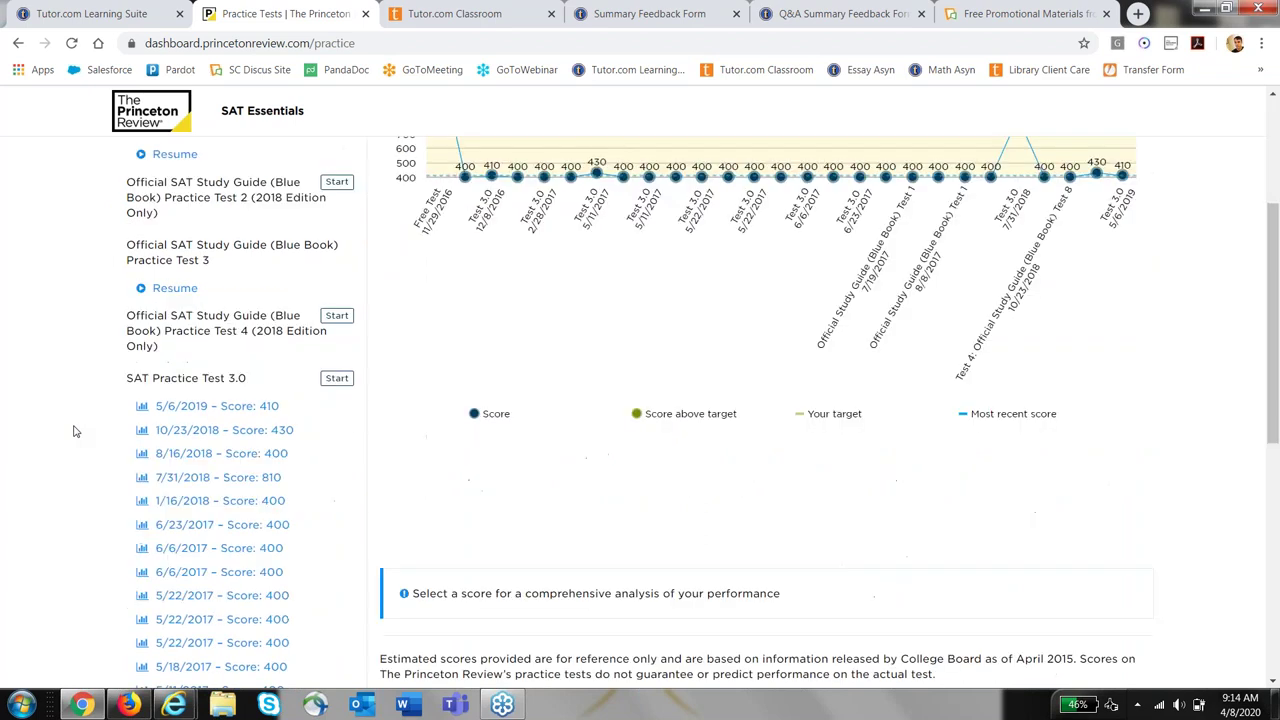
{"action": "scroll", "coordinate": [73, 431], "scroll_direction": "down", "scroll_amount": 1}
{"action": "left_click", "coordinate": [226, 376]}
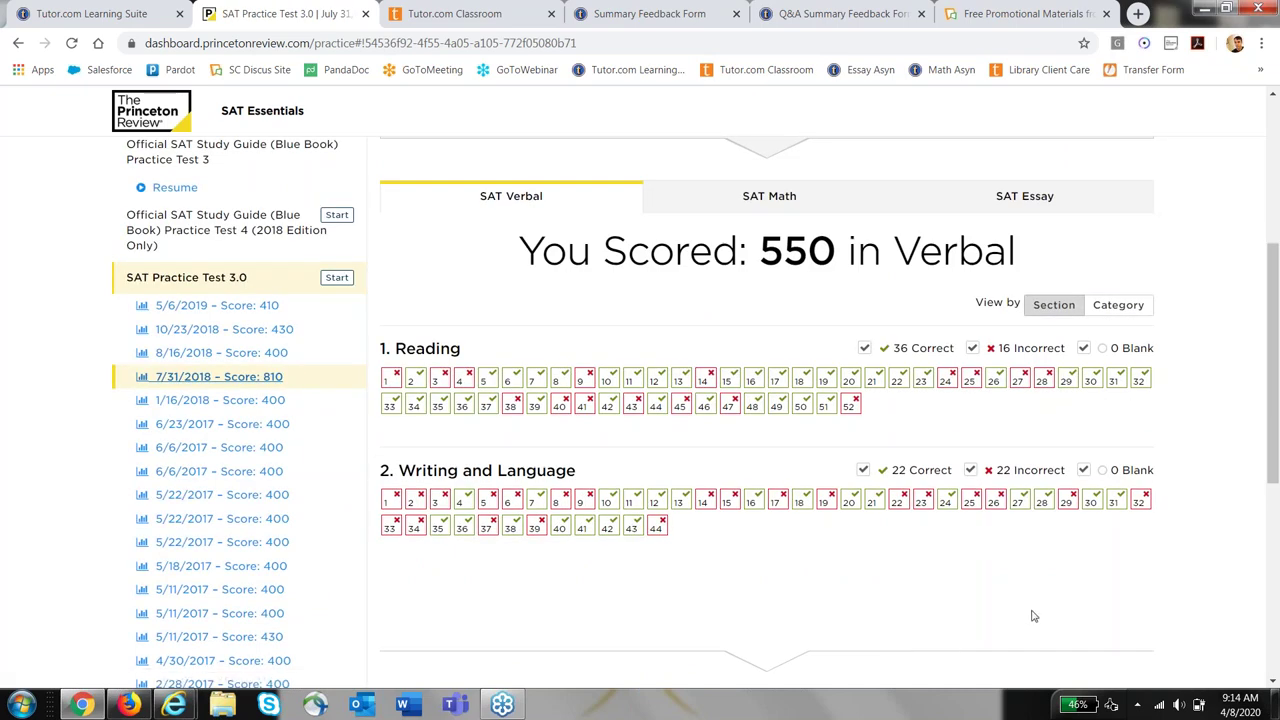
{"action": "scroll", "coordinate": [1034, 616], "scroll_direction": "down", "scroll_amount": 4}
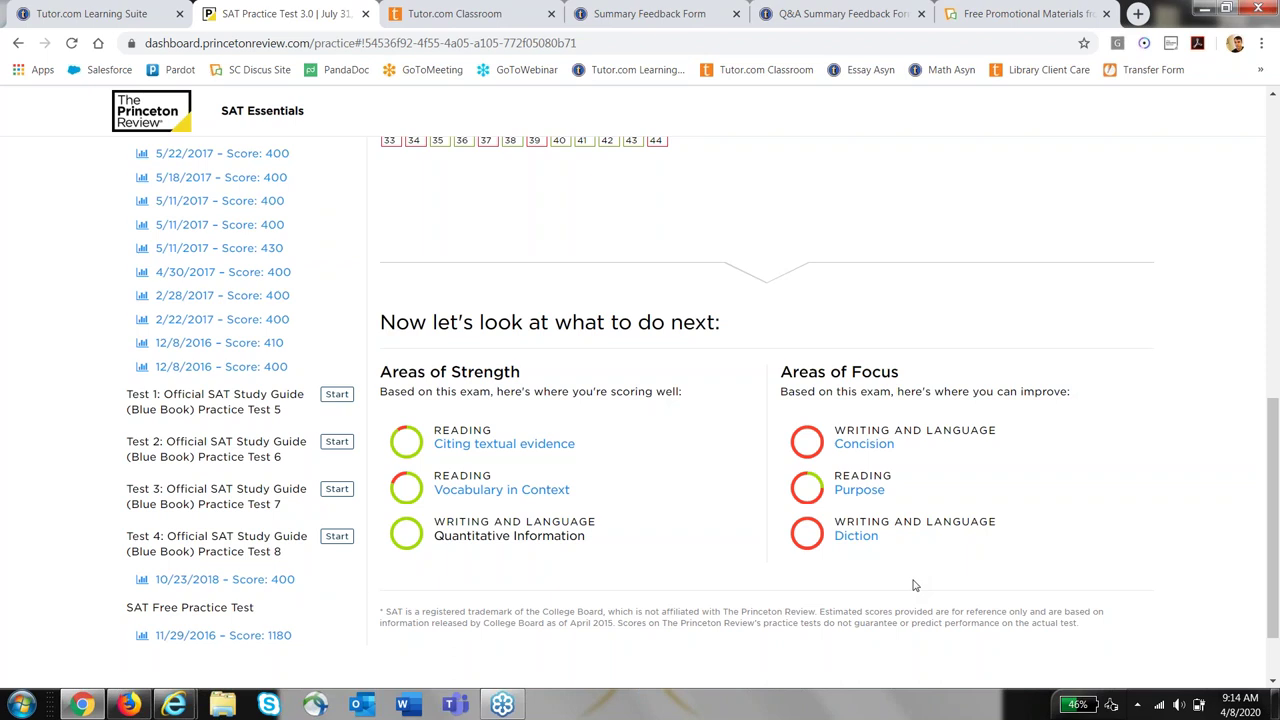
{"action": "scroll", "coordinate": [913, 585], "scroll_direction": "up", "scroll_amount": 2}
{"action": "scroll", "coordinate": [913, 585], "scroll_direction": "up", "scroll_amount": 8}
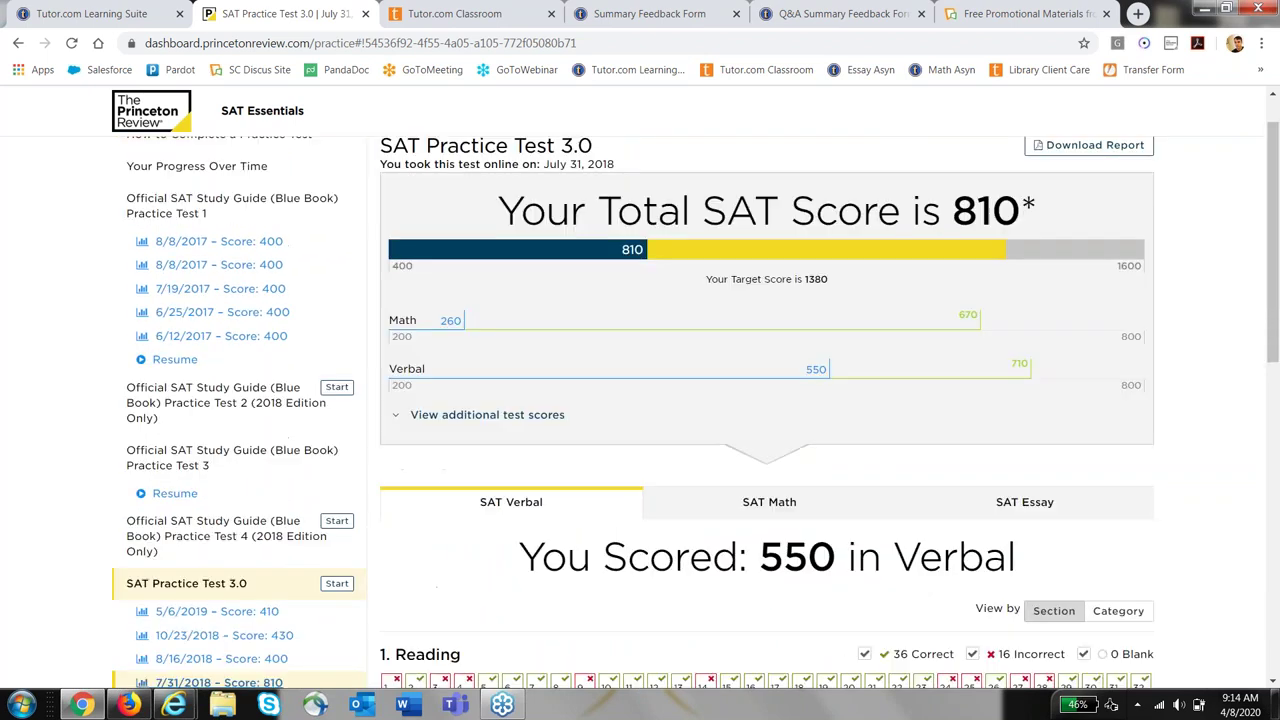
{"action": "scroll", "coordinate": [696, 400], "scroll_direction": "up", "scroll_amount": 1}
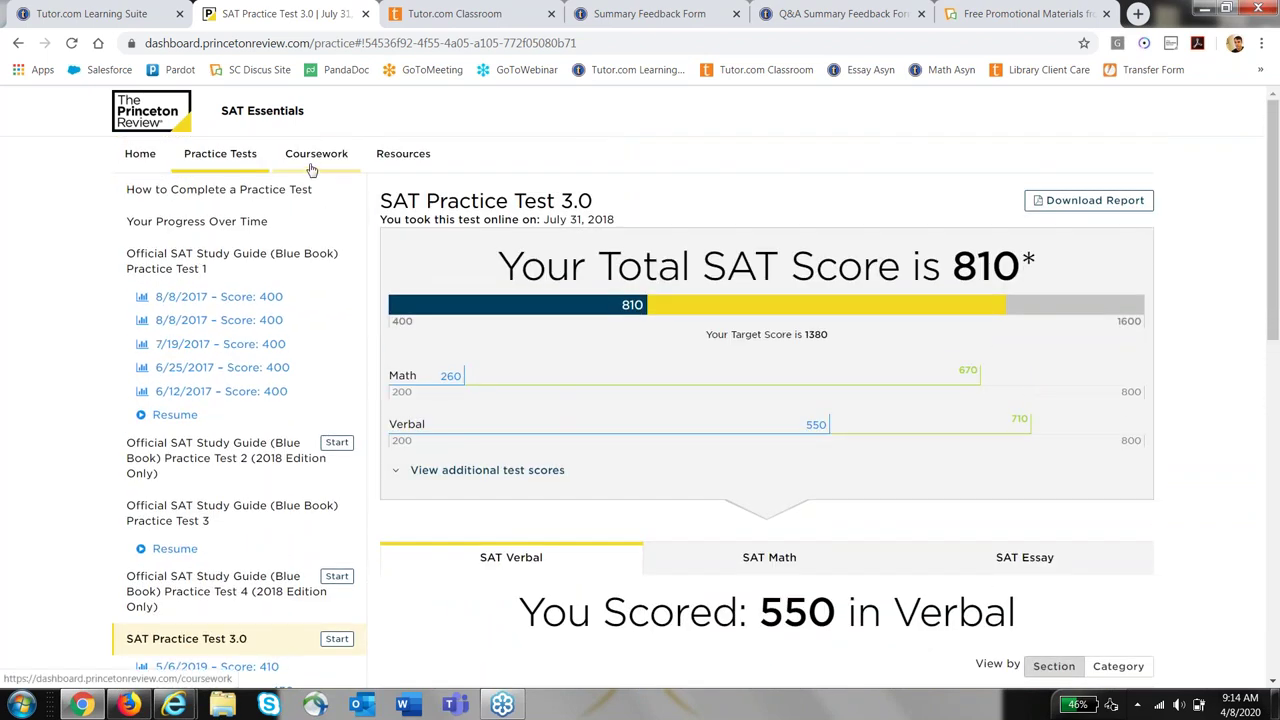
{"action": "left_click", "coordinate": [312, 160]}
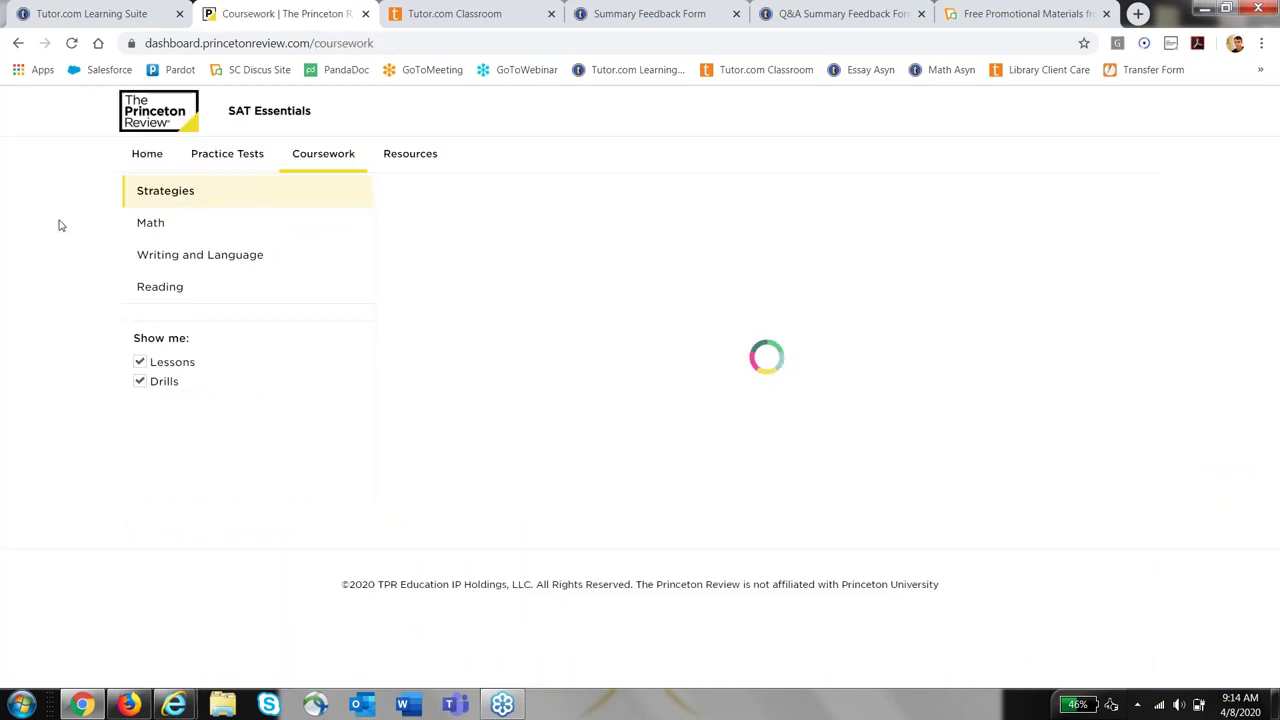
{"action": "left_click", "coordinate": [143, 224]}
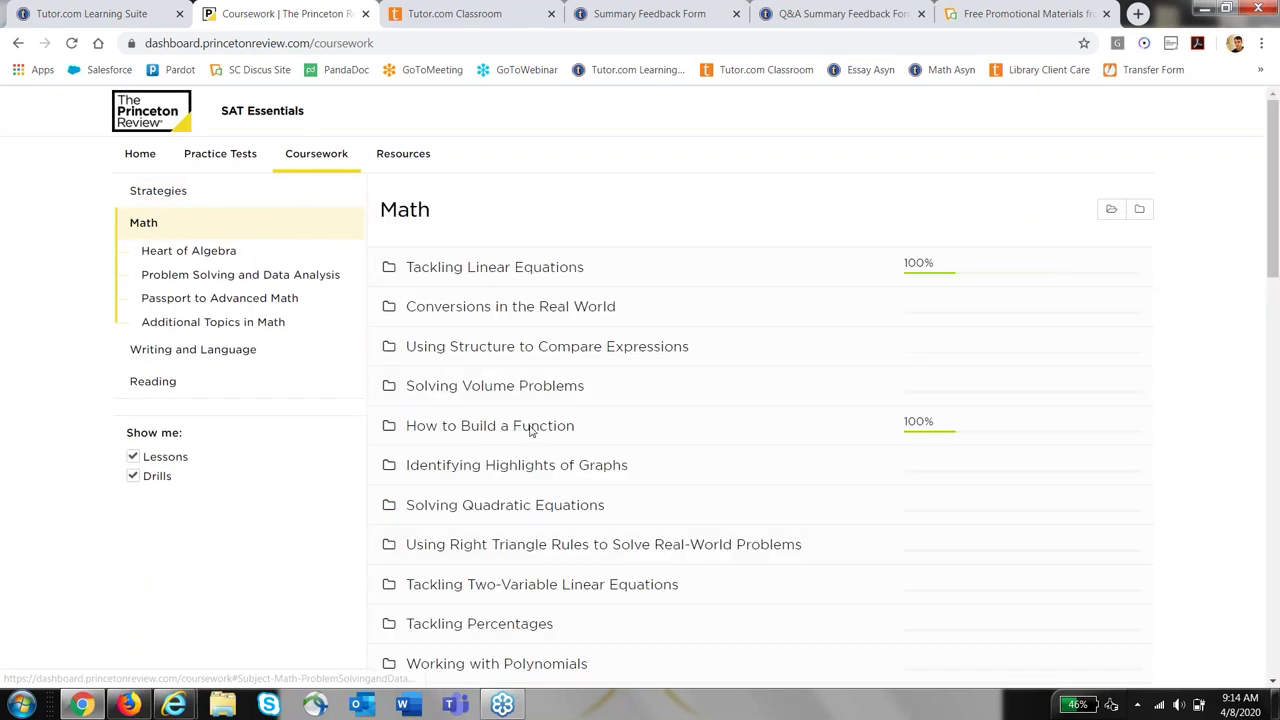
{"action": "left_click", "coordinate": [530, 428]}
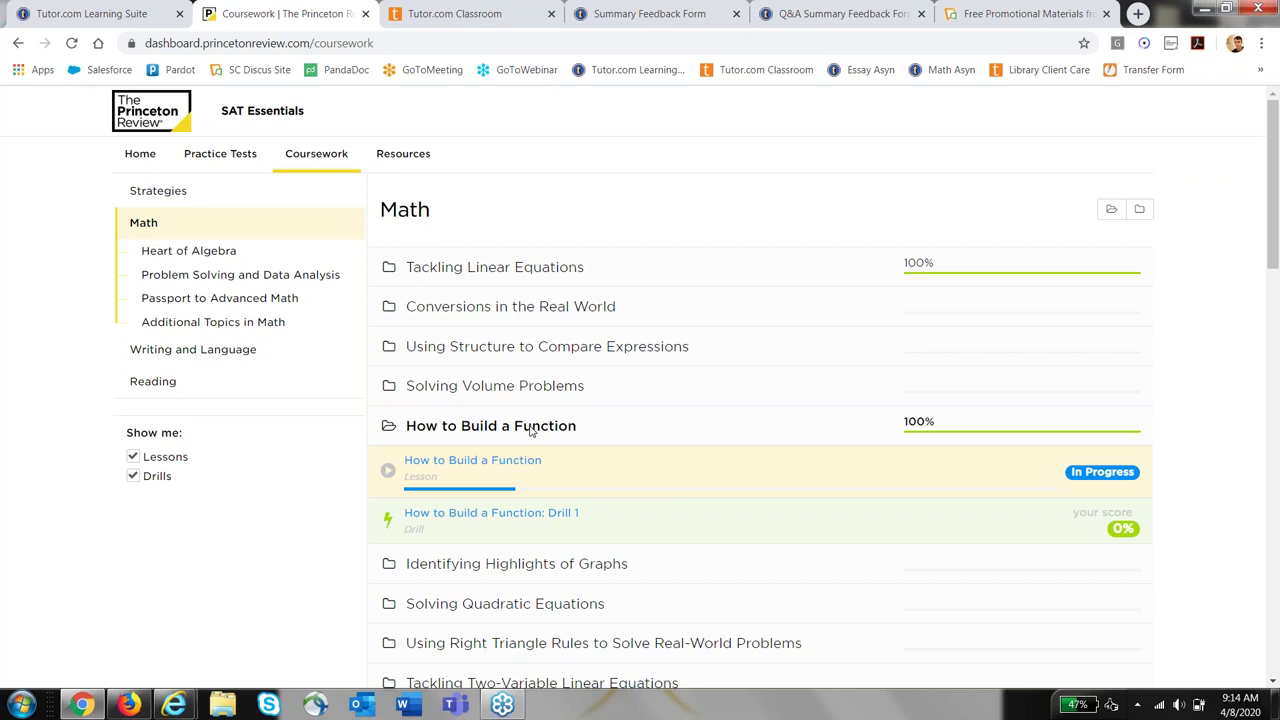
{"action": "left_click", "coordinate": [452, 463]}
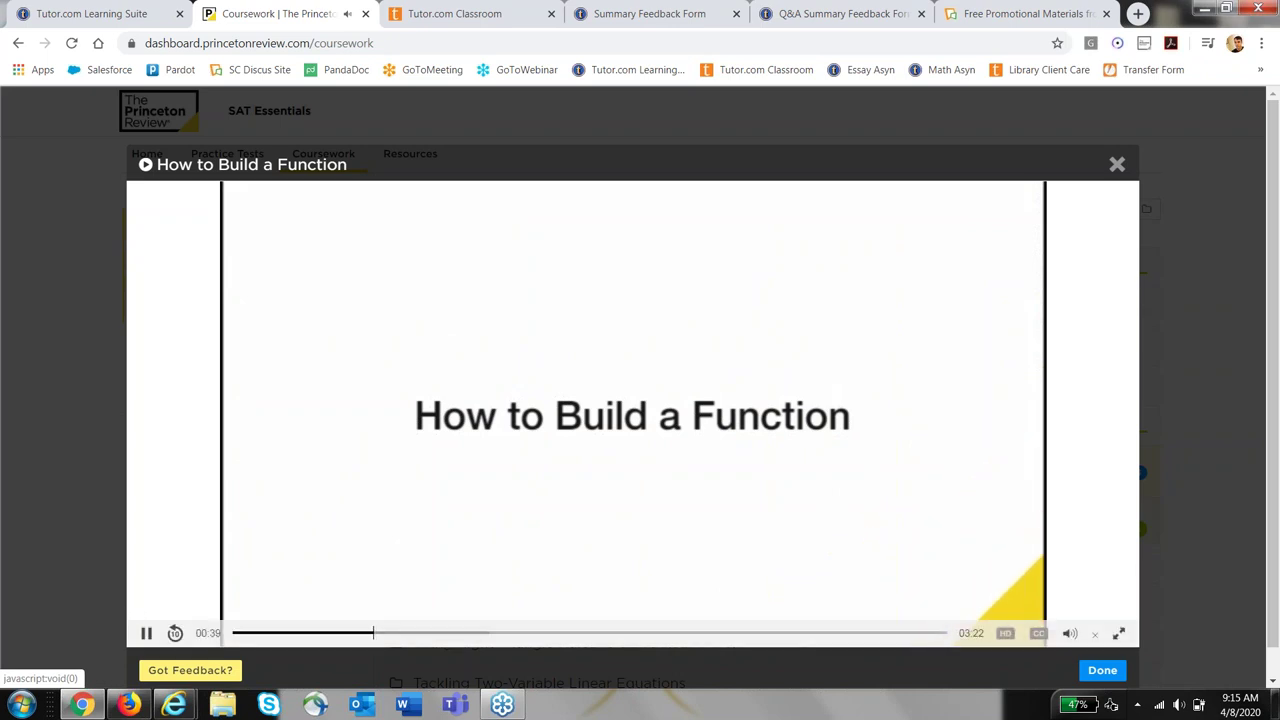
{"action": "left_click", "coordinate": [146, 633]}
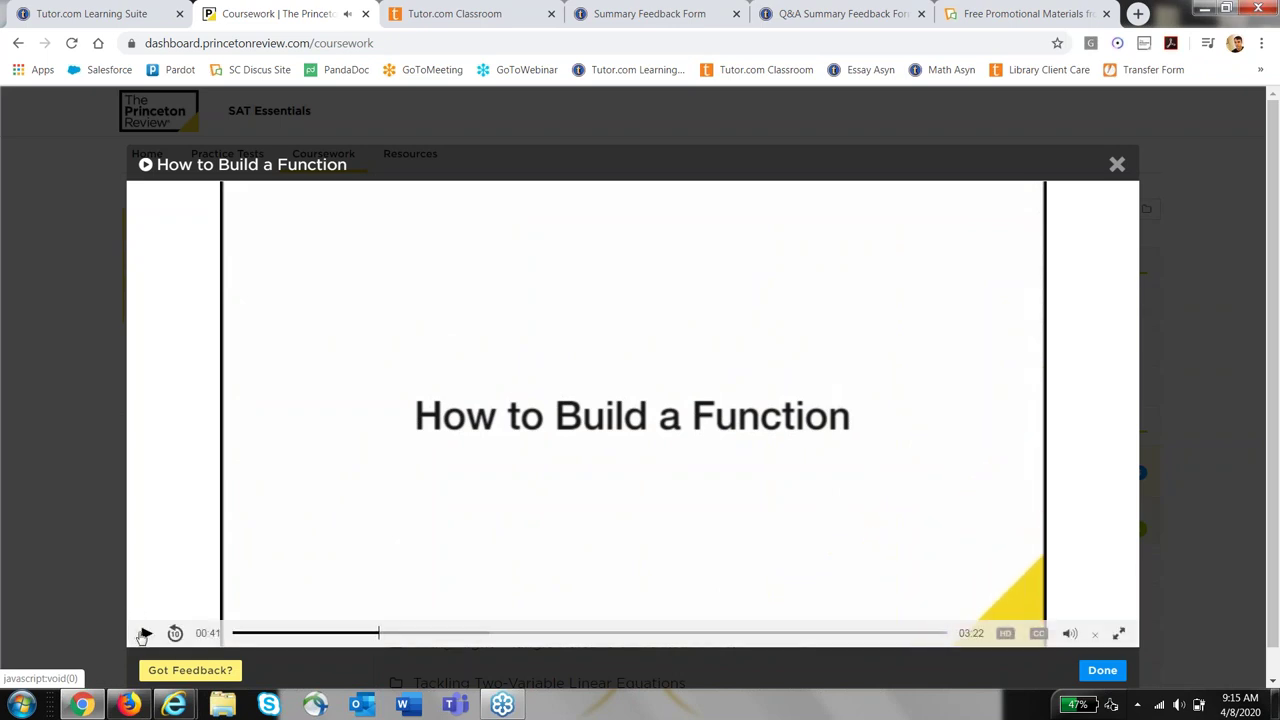
{"action": "left_click", "coordinate": [18, 44]}
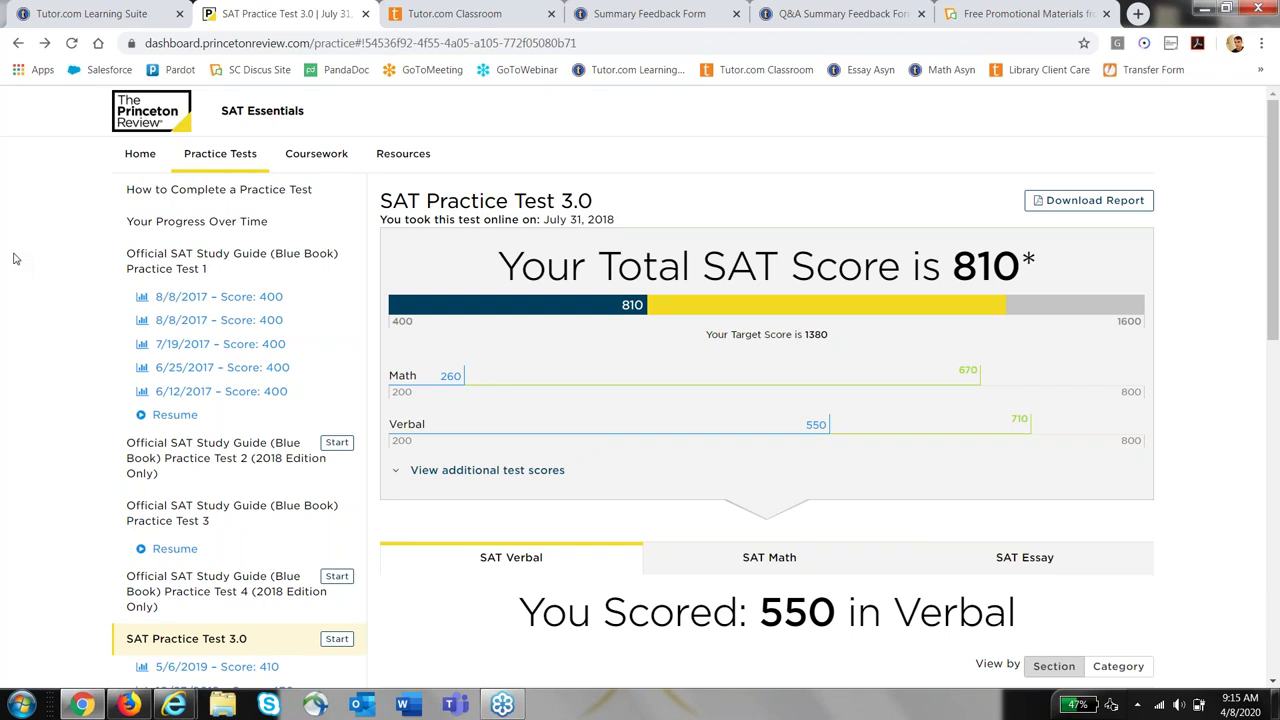
Browse the college-application Resources and Materials page, then return to the Tutor.com Learning Suite window.
{"action": "left_click", "coordinate": [405, 158]}
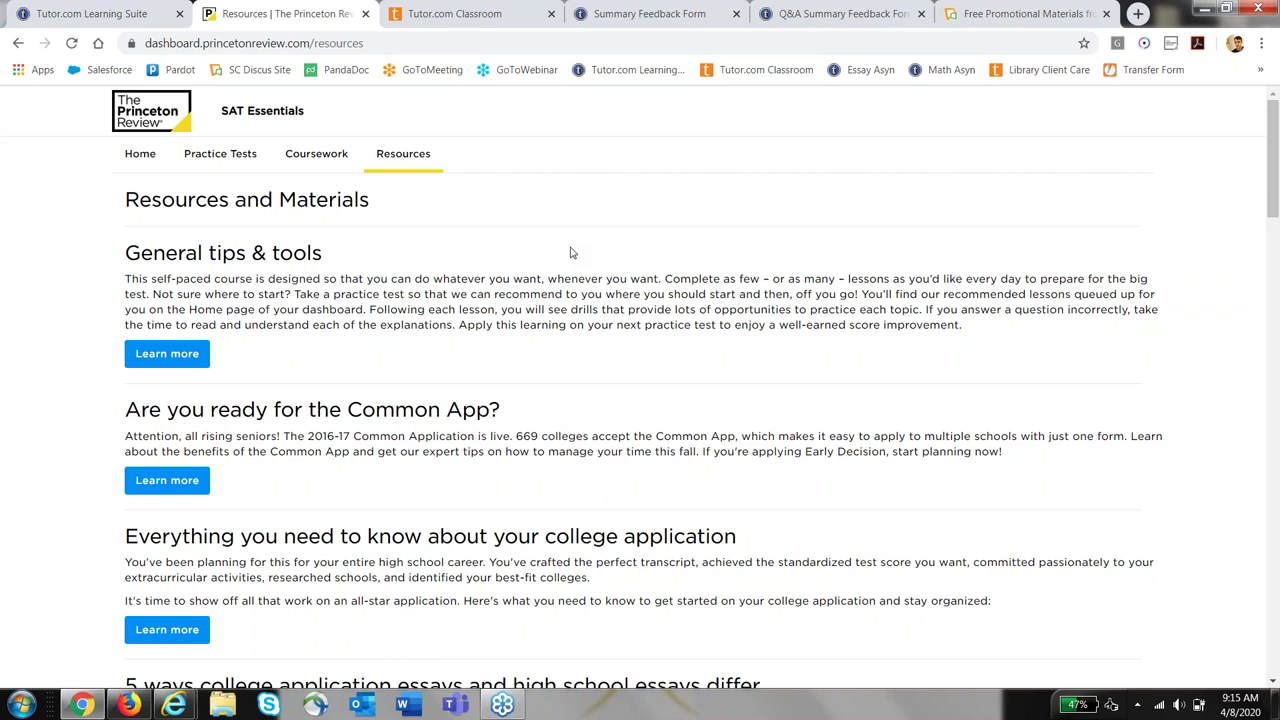
{"action": "scroll", "coordinate": [572, 252], "scroll_direction": "down", "scroll_amount": 1}
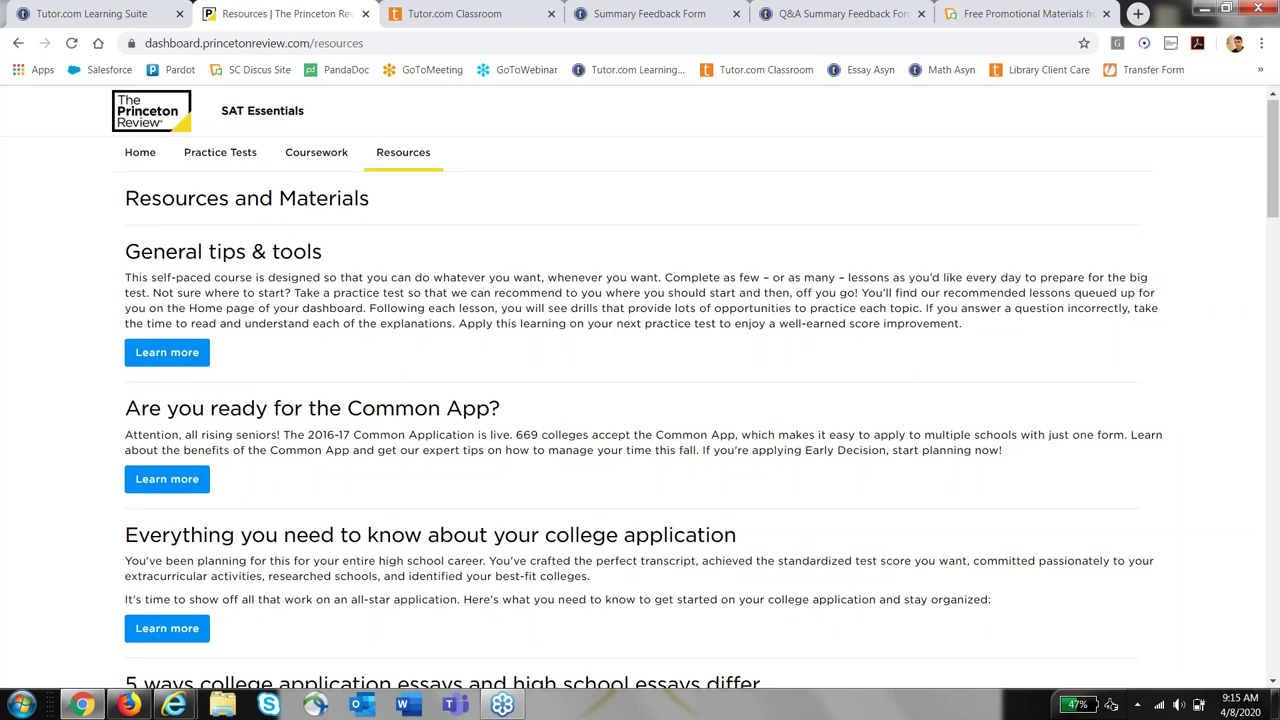
{"action": "scroll", "coordinate": [640, 400], "scroll_direction": "down", "scroll_amount": 3}
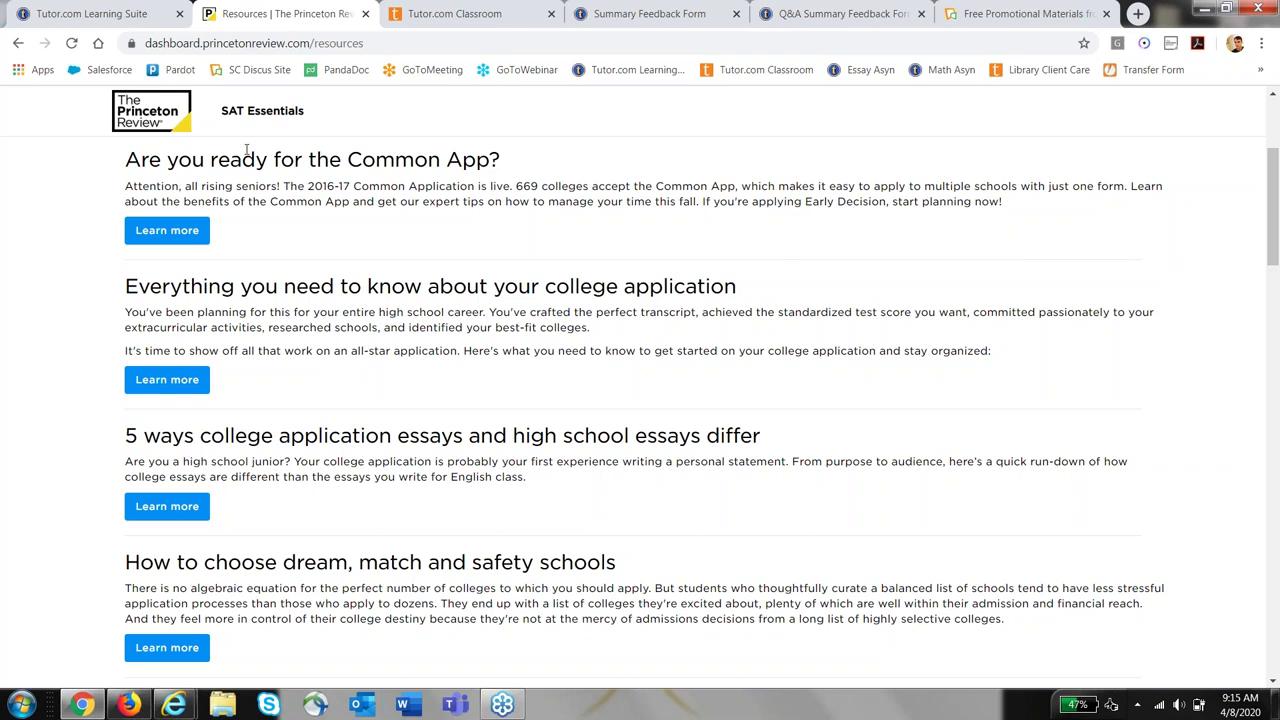
{"action": "left_click", "coordinate": [172, 706]}
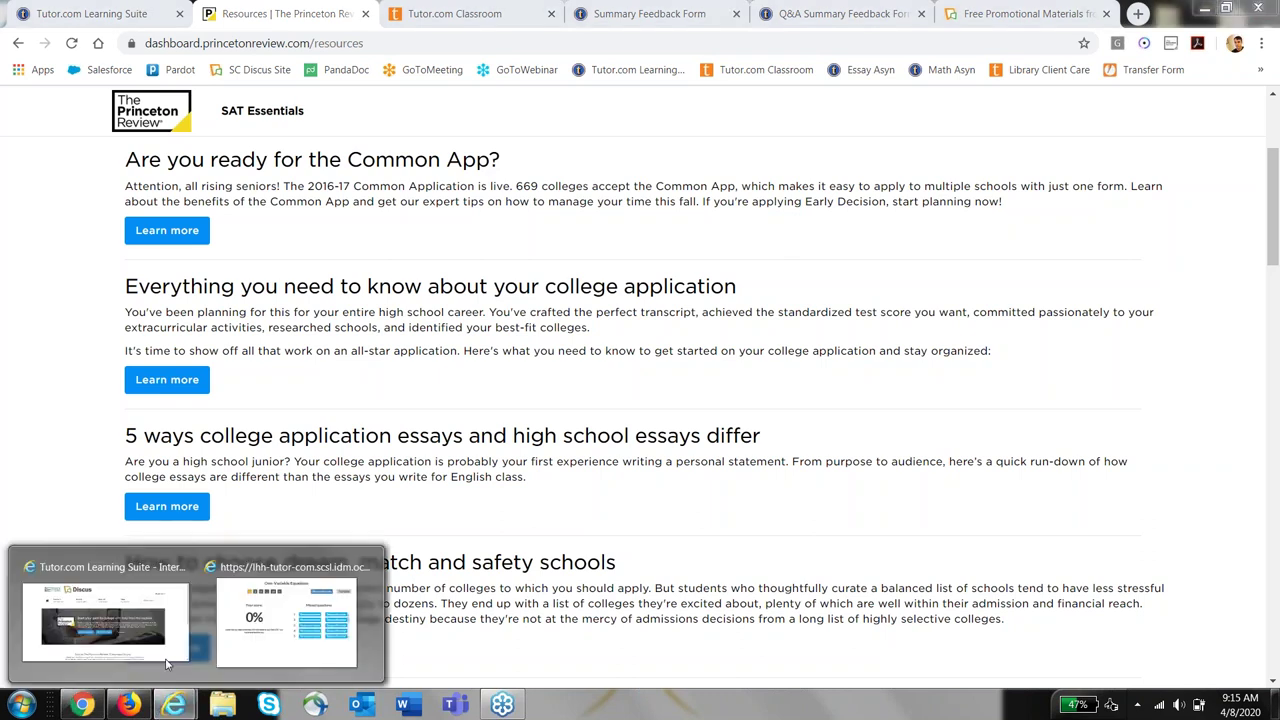
{"action": "left_click", "coordinate": [100, 612]}
Choose Prep for the AP exams and browse AP Biology, Calculus AB, U.S. History and World History.
{"action": "left_click", "coordinate": [968, 219]}
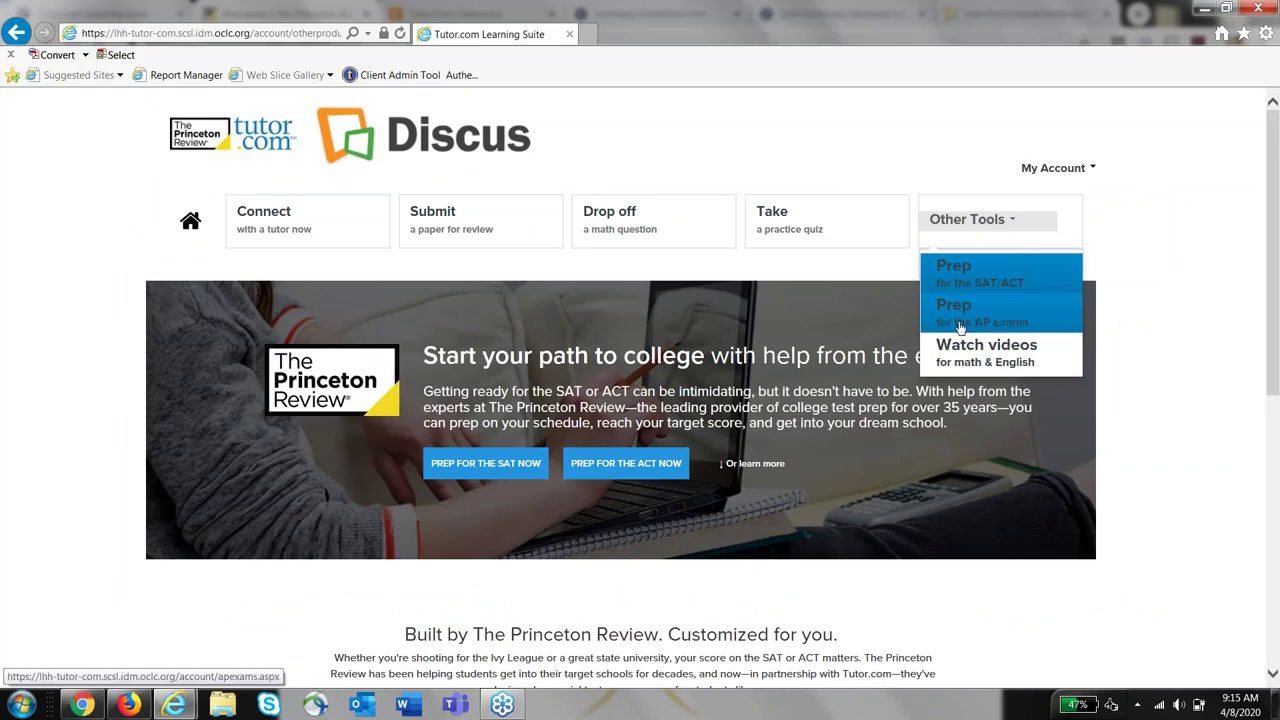
{"action": "left_click", "coordinate": [960, 315]}
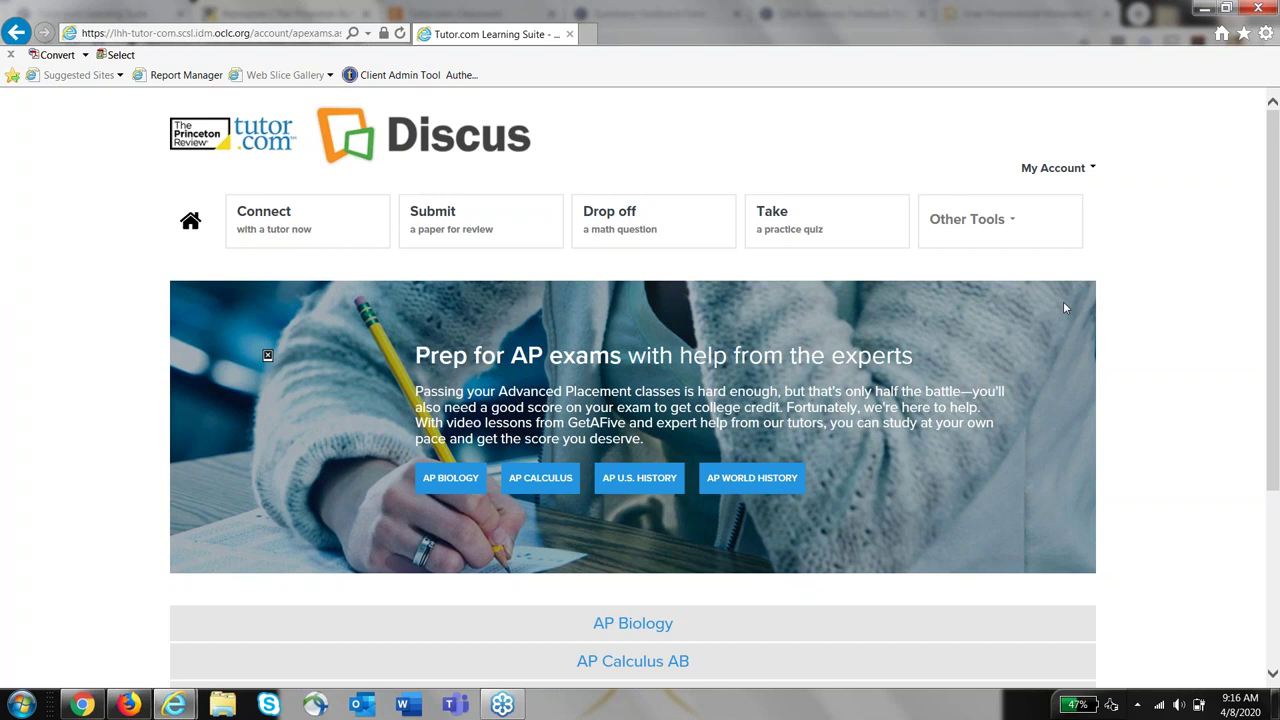
{"action": "scroll", "coordinate": [1065, 308], "scroll_direction": "down", "scroll_amount": 1}
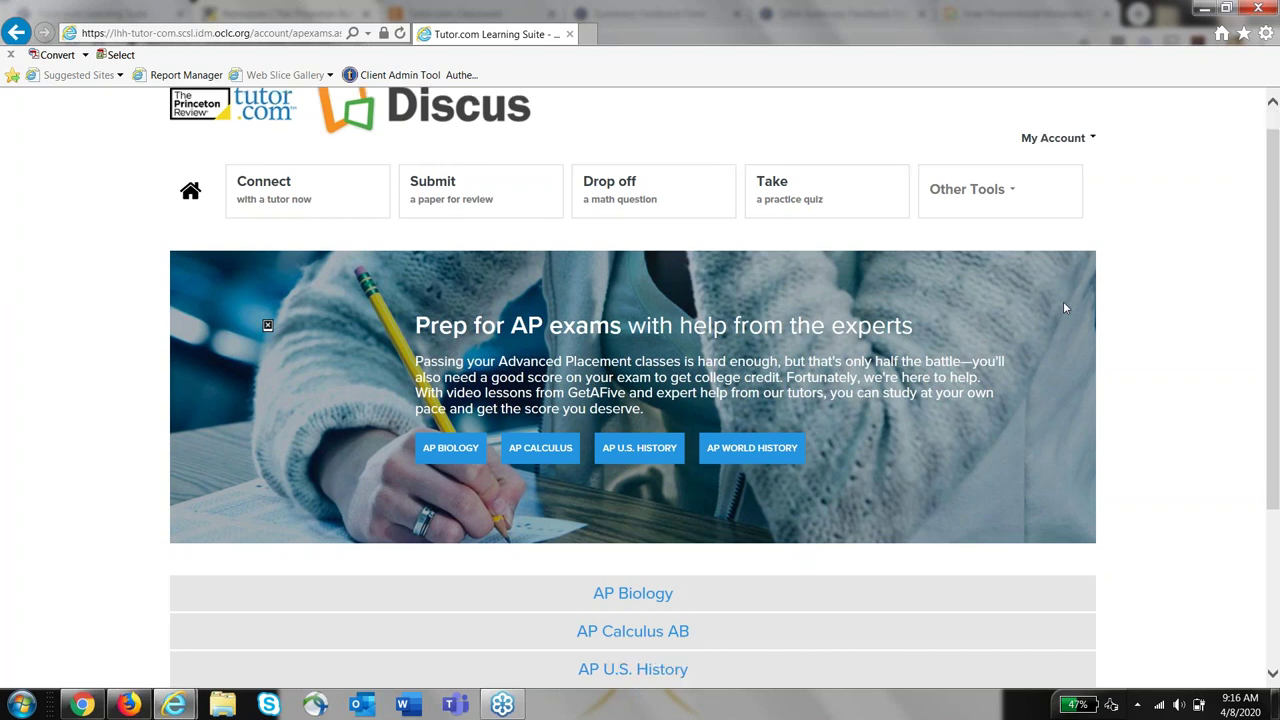
{"action": "scroll", "coordinate": [1065, 308], "scroll_direction": "down", "scroll_amount": 2}
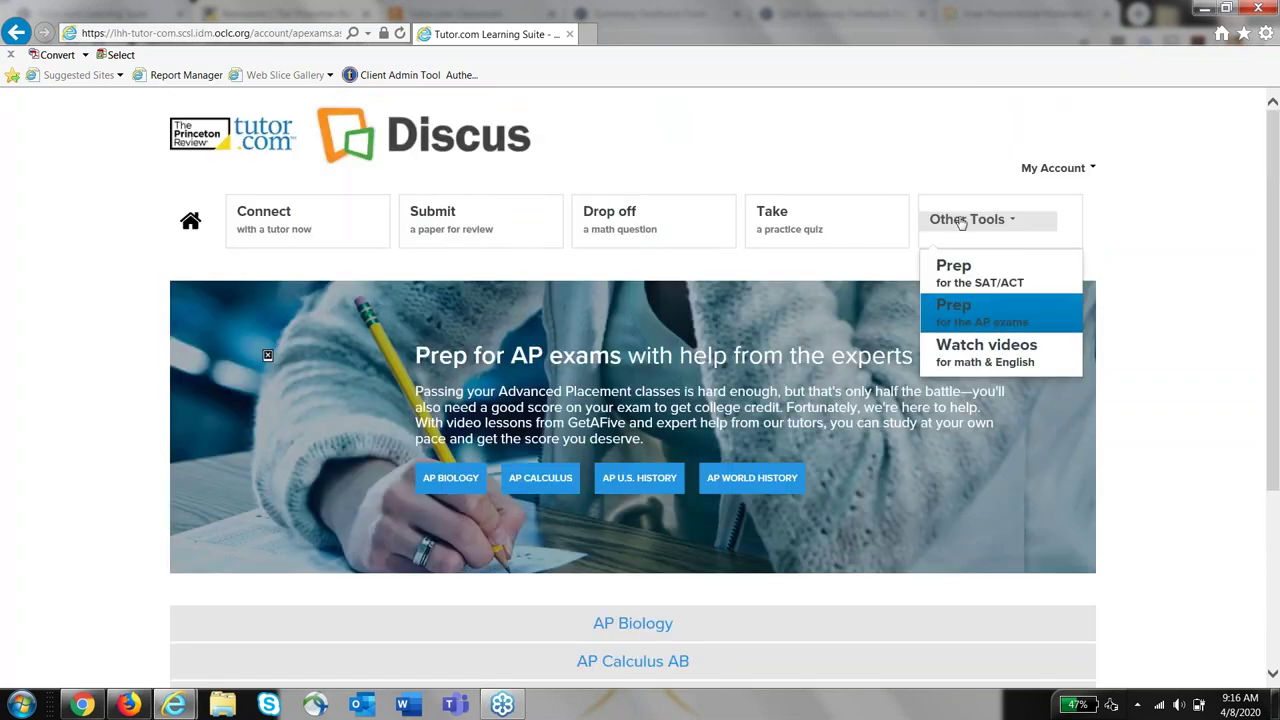
Expand Arithmetic videos, play then pause the Positive/Negative/Even/Odd Numbers lesson, and return to the list.
{"action": "left_click", "coordinate": [968, 358]}
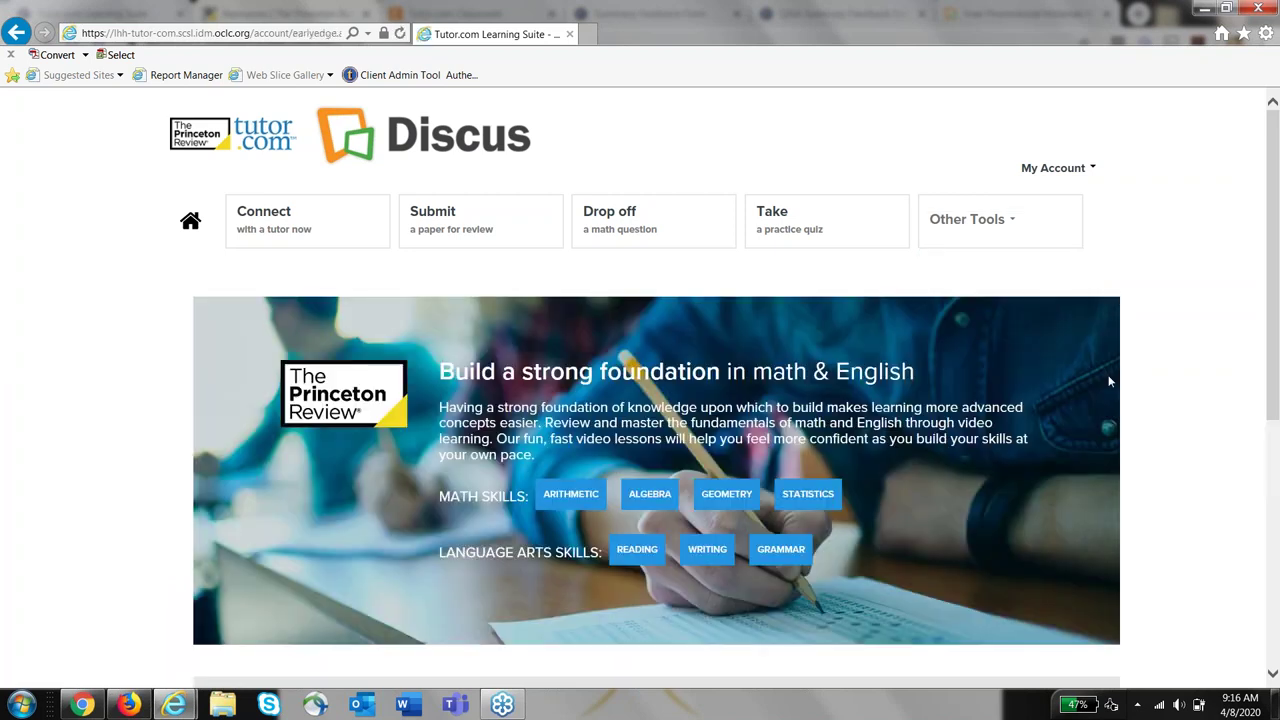
{"action": "scroll", "coordinate": [1108, 380], "scroll_direction": "down", "scroll_amount": 1}
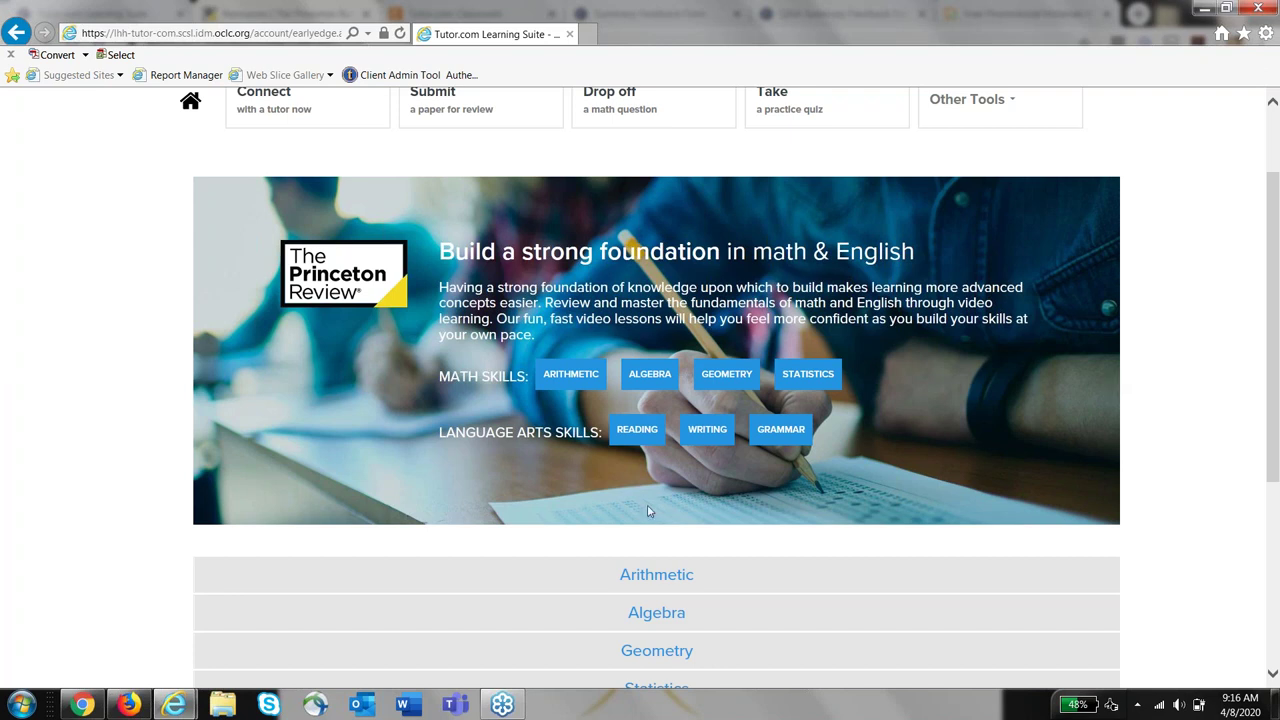
{"action": "left_click", "coordinate": [663, 577]}
{"action": "scroll", "coordinate": [663, 579], "scroll_direction": "down", "scroll_amount": 1}
{"action": "scroll", "coordinate": [350, 680], "scroll_direction": "down", "scroll_amount": 2}
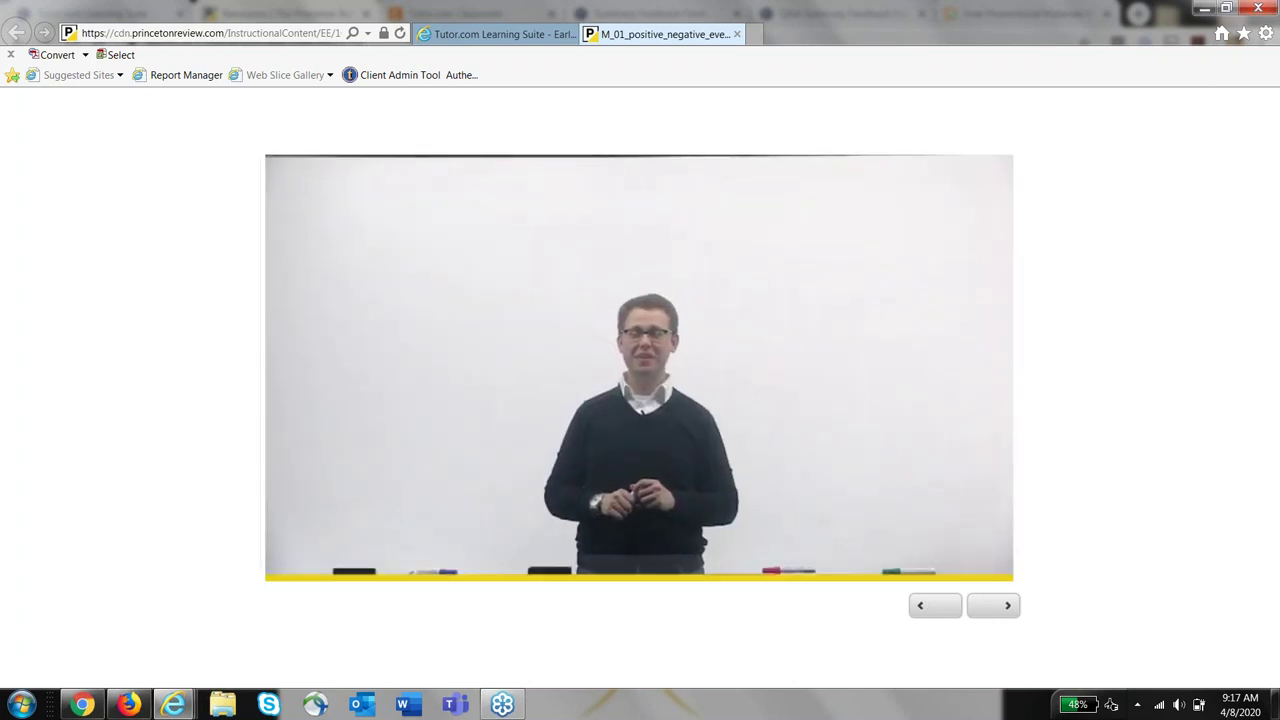
{"action": "mouse_move", "coordinate": [384, 441]}
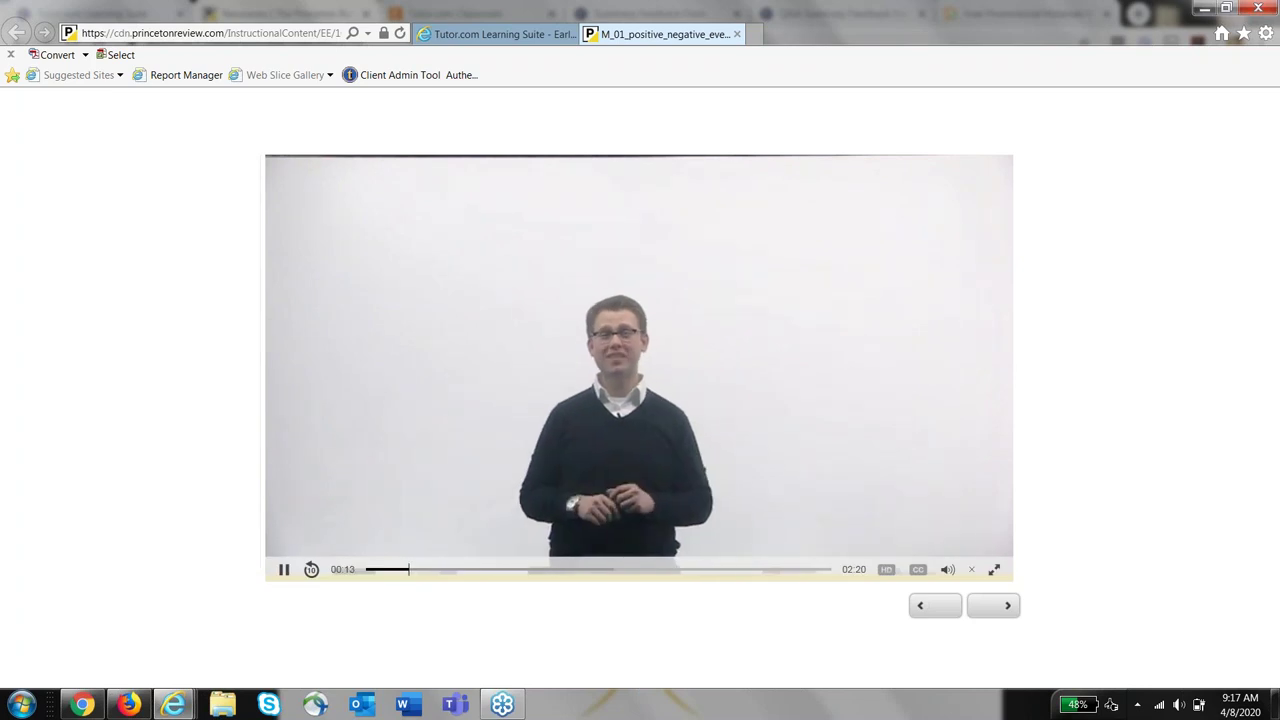
{"action": "left_click", "coordinate": [284, 570]}
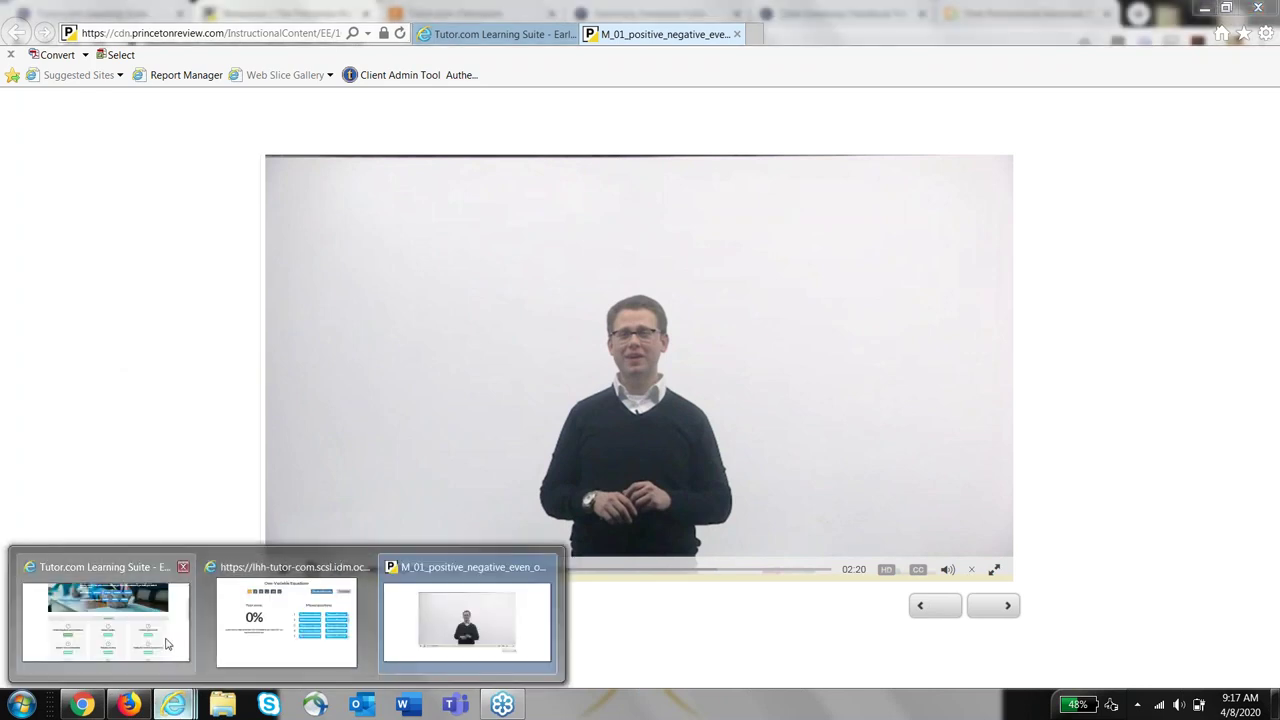
{"action": "left_click", "coordinate": [175, 643]}
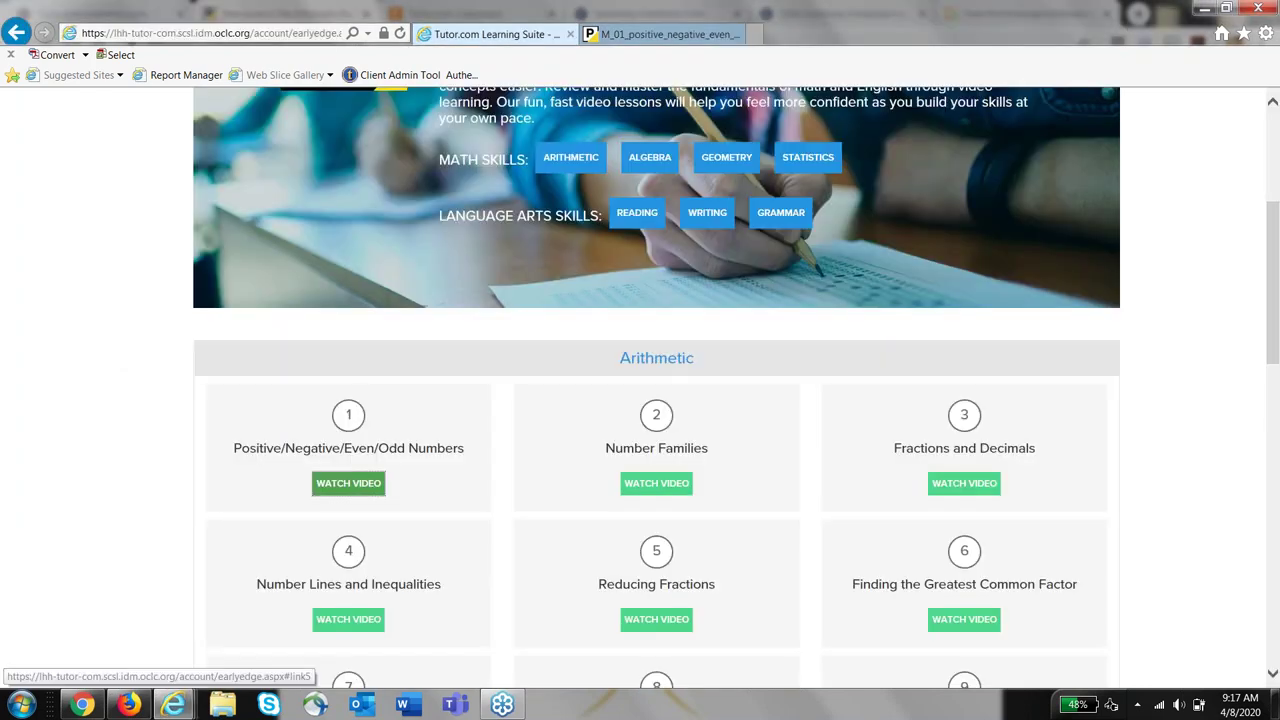
Go to the Tutor.com welcome page and view, then close, the My Account options.
{"action": "scroll", "coordinate": [645, 366], "scroll_direction": "up", "scroll_amount": 3}
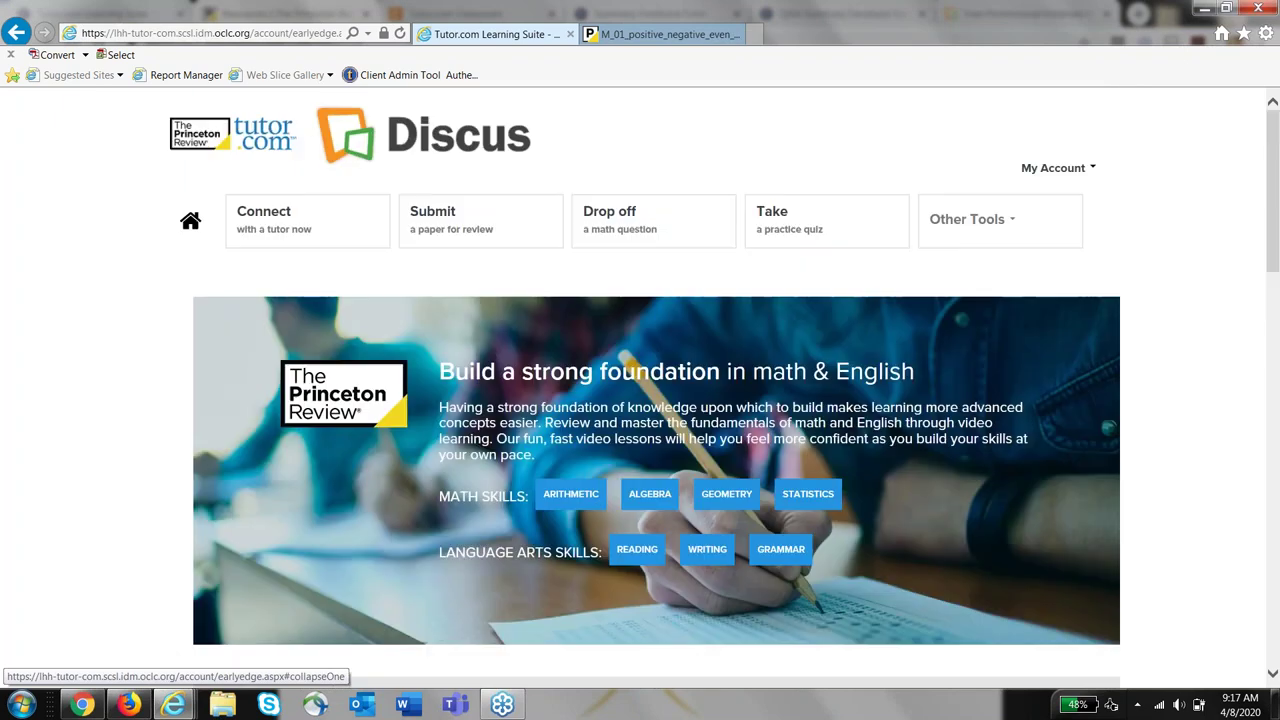
{"action": "left_click", "coordinate": [190, 220]}
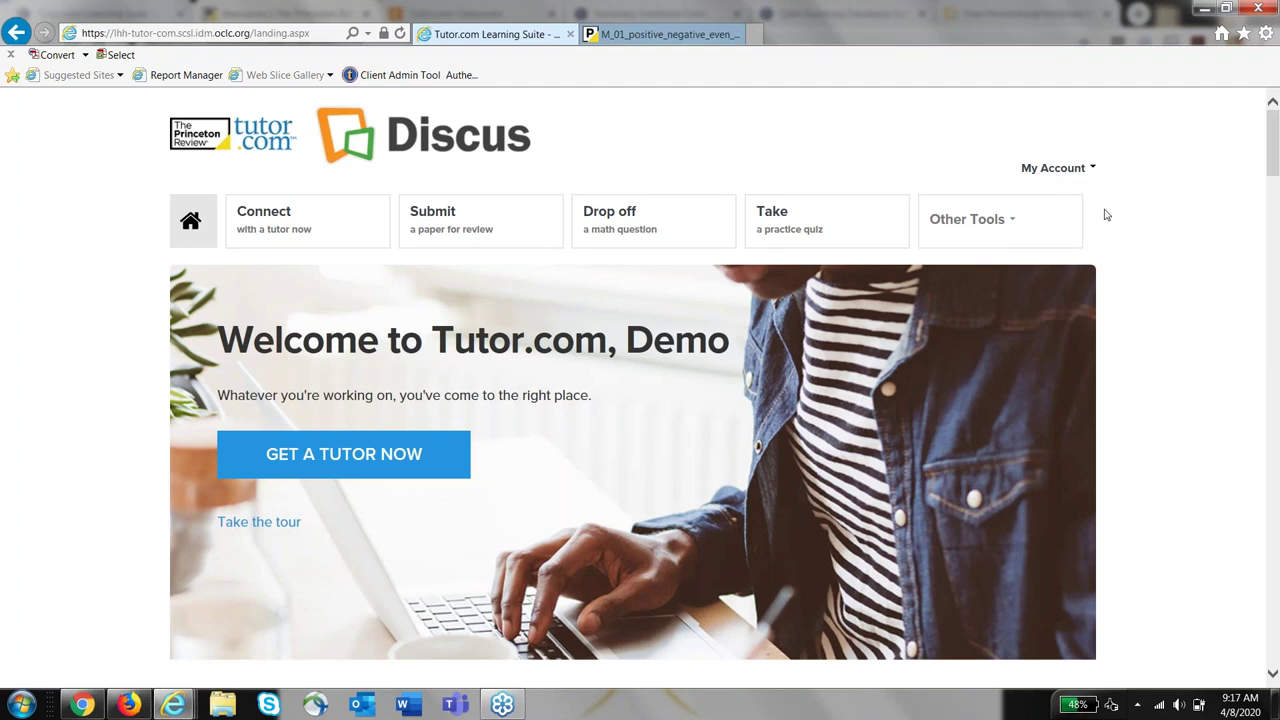
{"action": "left_click", "coordinate": [1050, 170]}
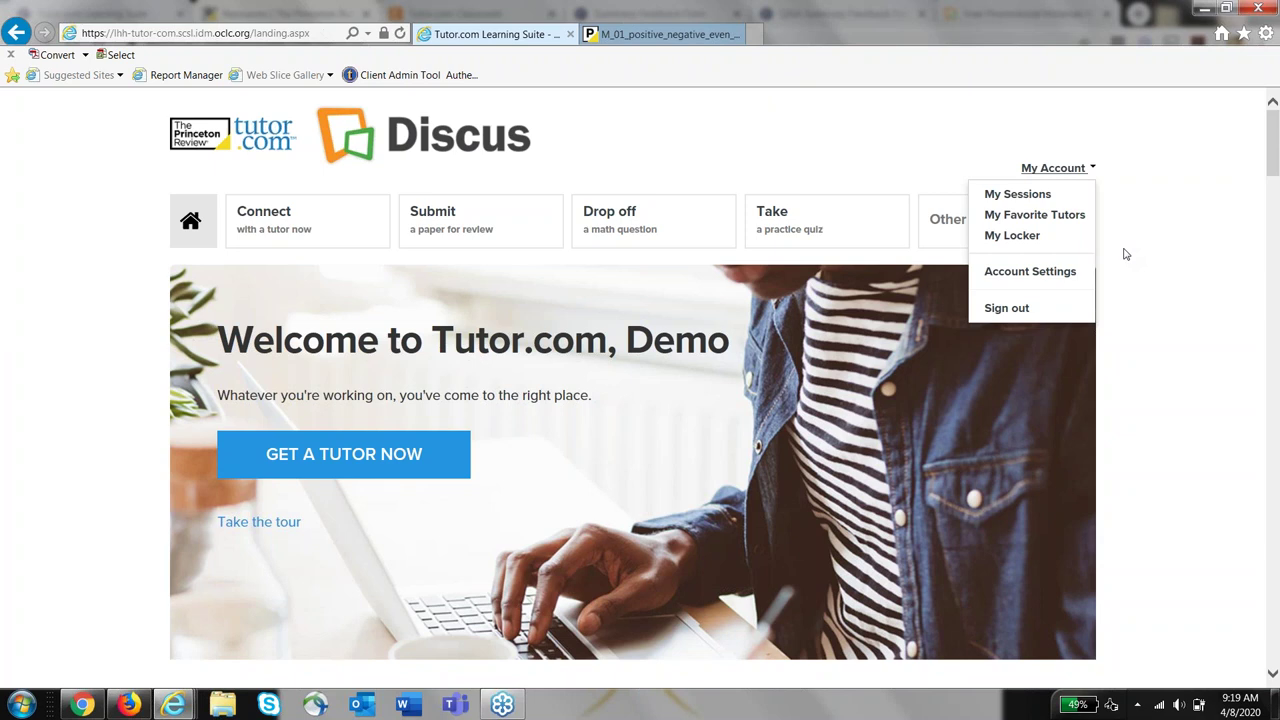
{"action": "left_click", "coordinate": [640, 503]}
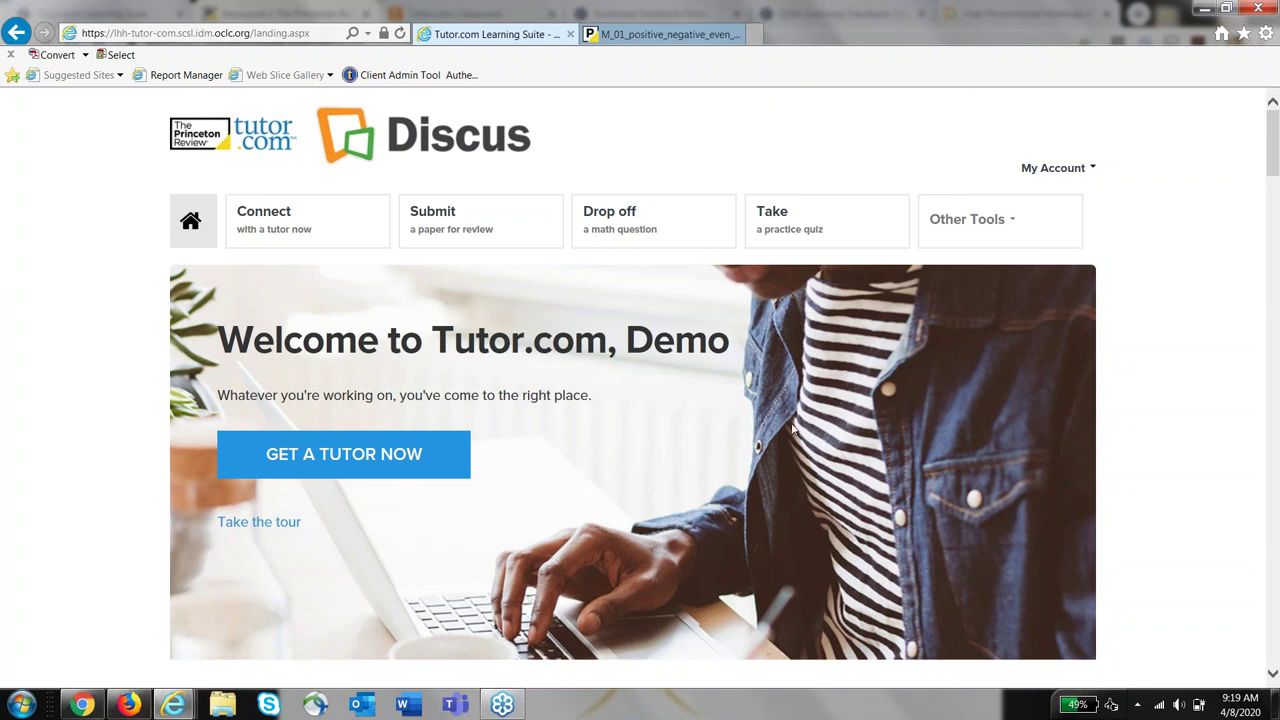
{"action": "scroll", "coordinate": [791, 422], "scroll_direction": "down", "scroll_amount": 1}
{"action": "scroll", "coordinate": [791, 422], "scroll_direction": "up", "scroll_amount": 1}
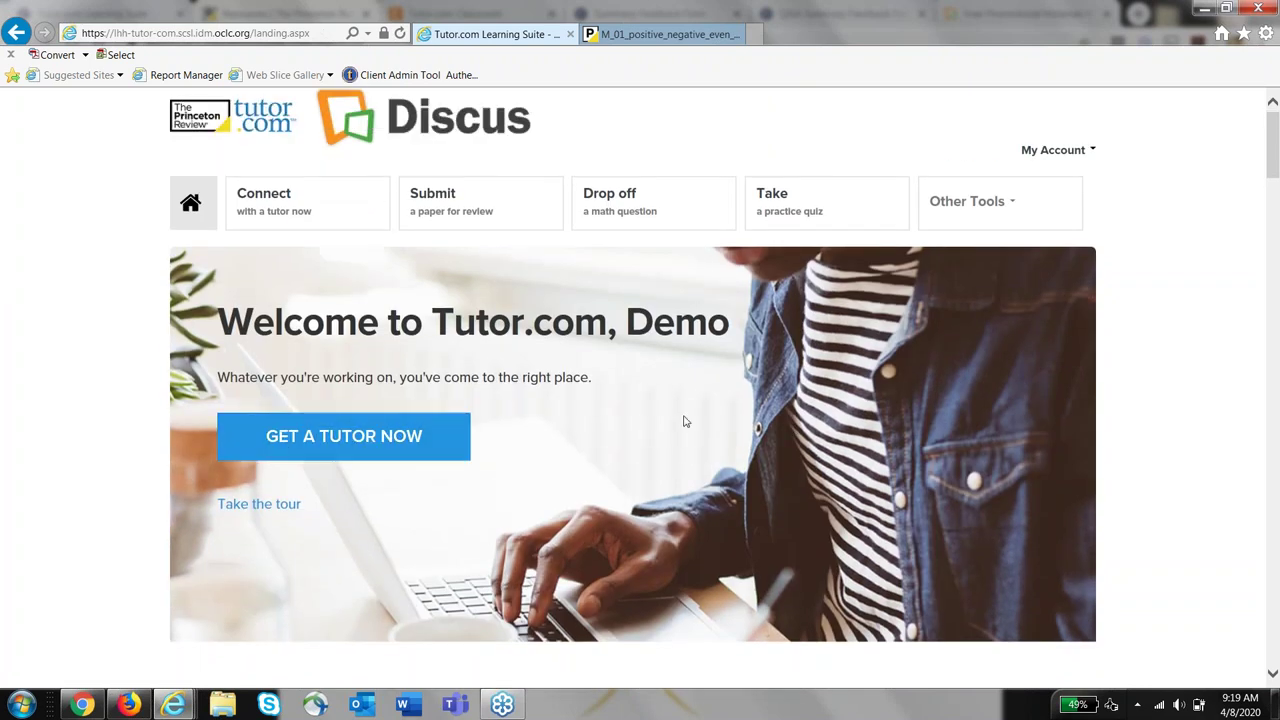
{"action": "scroll", "coordinate": [685, 421], "scroll_direction": "down", "scroll_amount": 3}
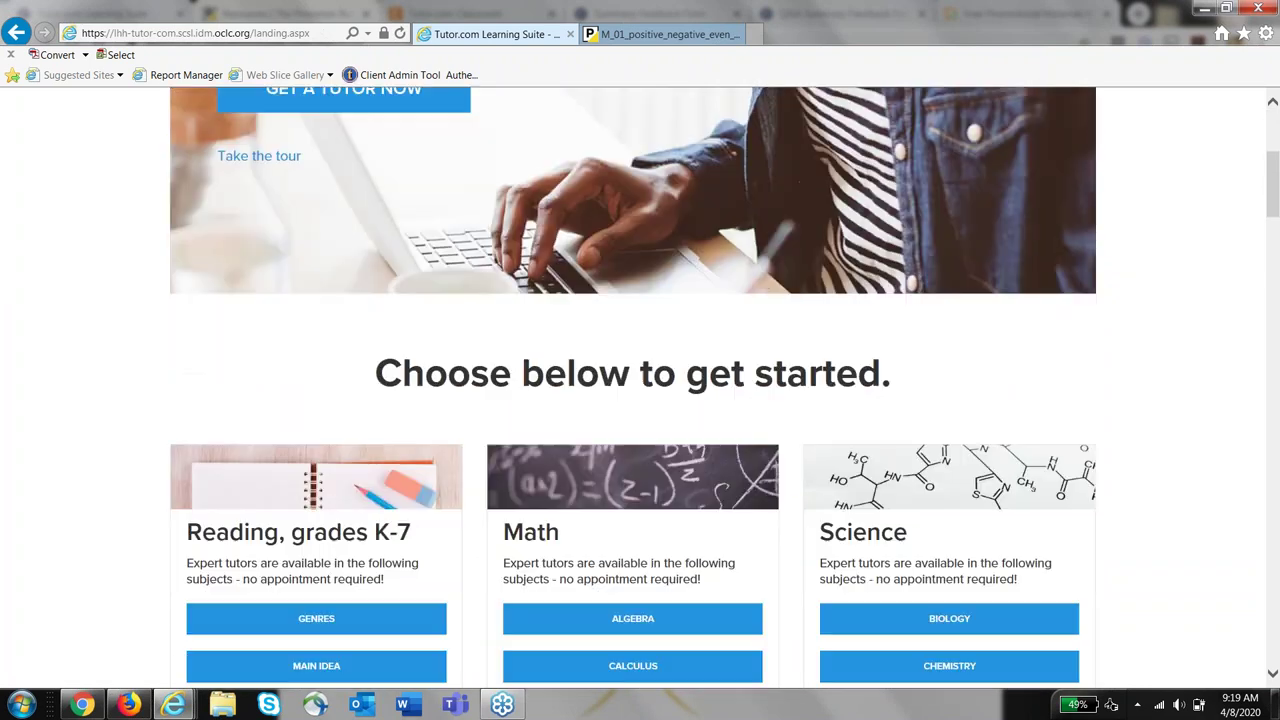
{"action": "scroll", "coordinate": [633, 390], "scroll_direction": "down", "scroll_amount": 1}
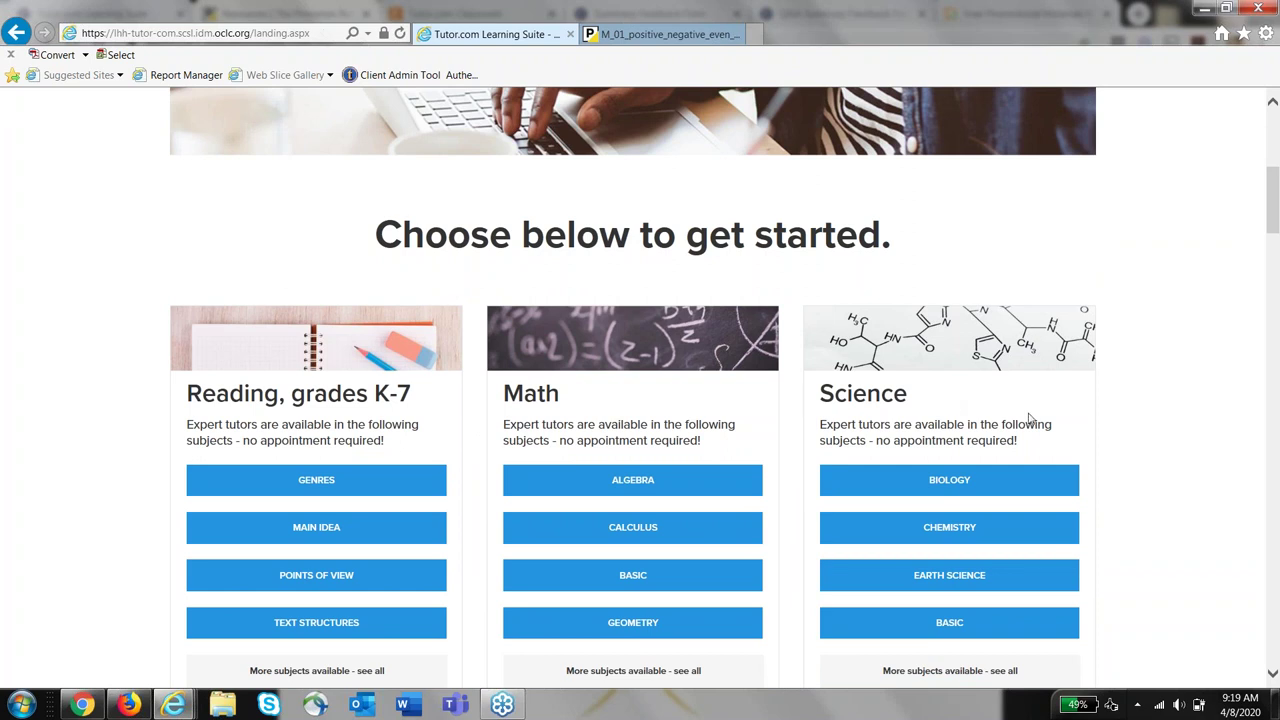
{"action": "scroll", "coordinate": [1030, 418], "scroll_direction": "down", "scroll_amount": 5}
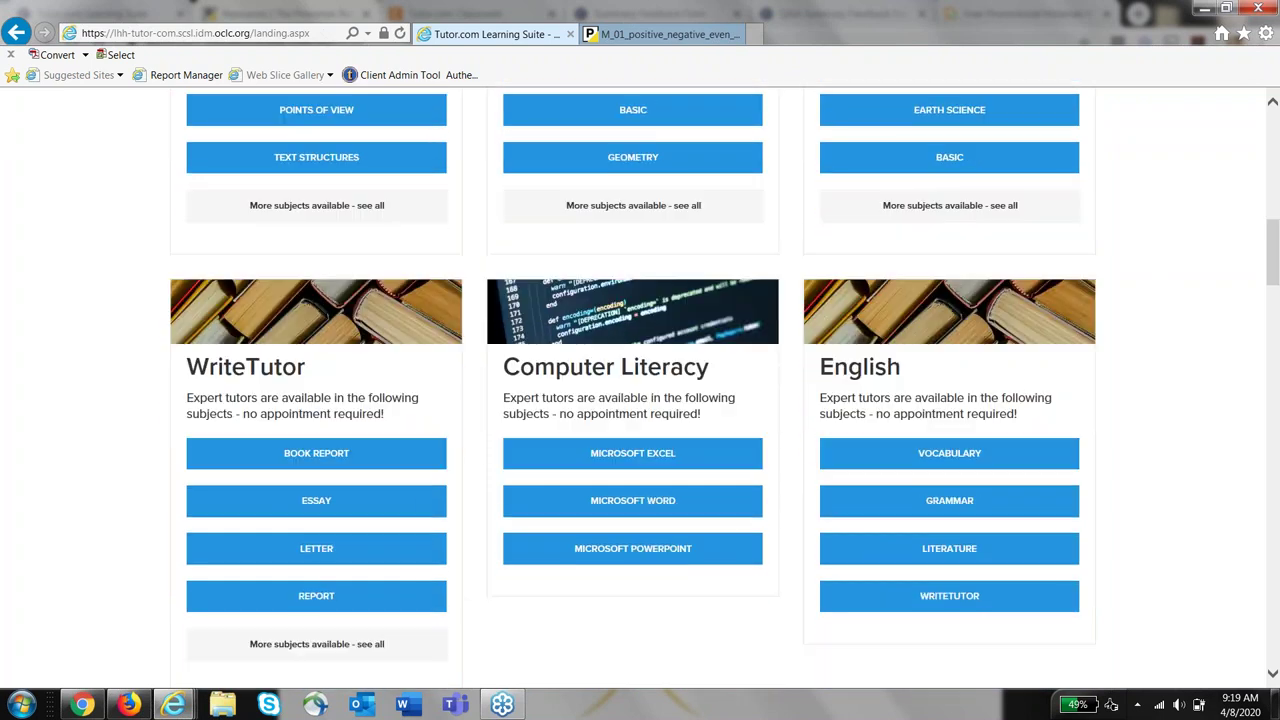
{"action": "scroll", "coordinate": [640, 390], "scroll_direction": "down", "scroll_amount": 4}
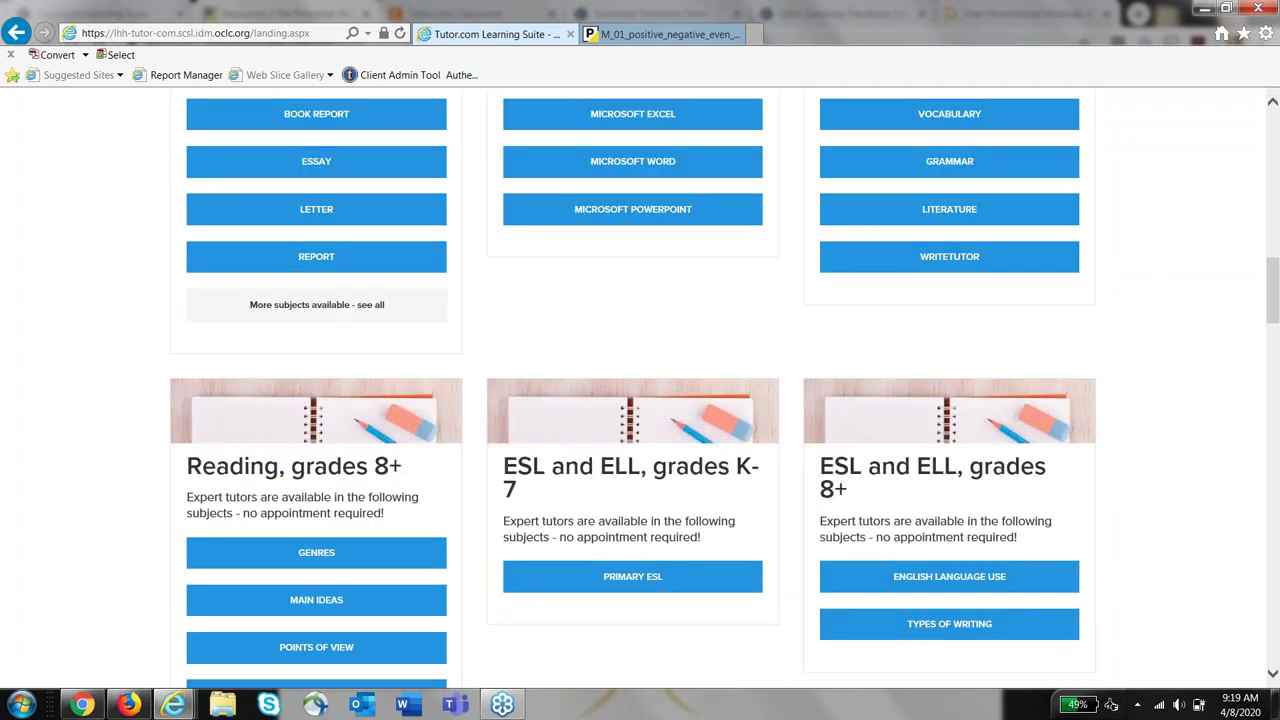
{"action": "scroll", "coordinate": [640, 390], "scroll_direction": "down", "scroll_amount": 1}
{"action": "scroll", "coordinate": [640, 390], "scroll_direction": "down", "scroll_amount": 4}
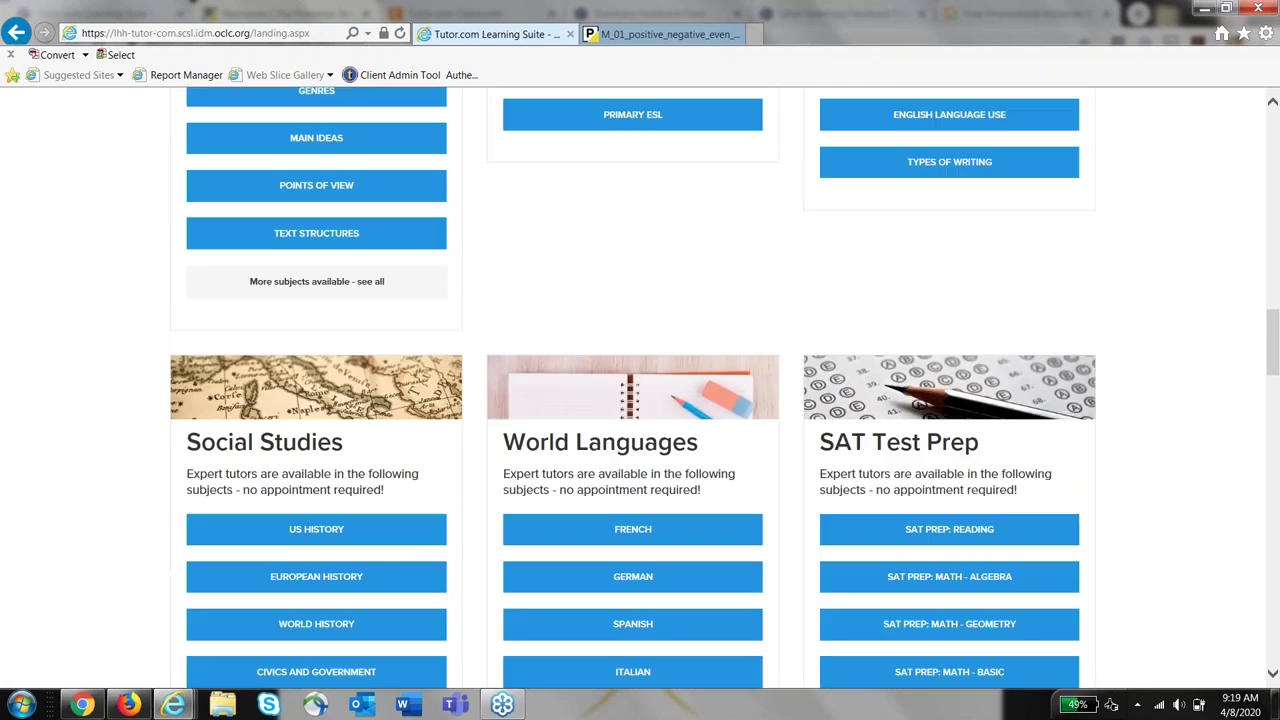
{"action": "scroll", "coordinate": [640, 390], "scroll_direction": "up", "scroll_amount": 8}
{"action": "scroll", "coordinate": [628, 487], "scroll_direction": "up", "scroll_amount": 6}
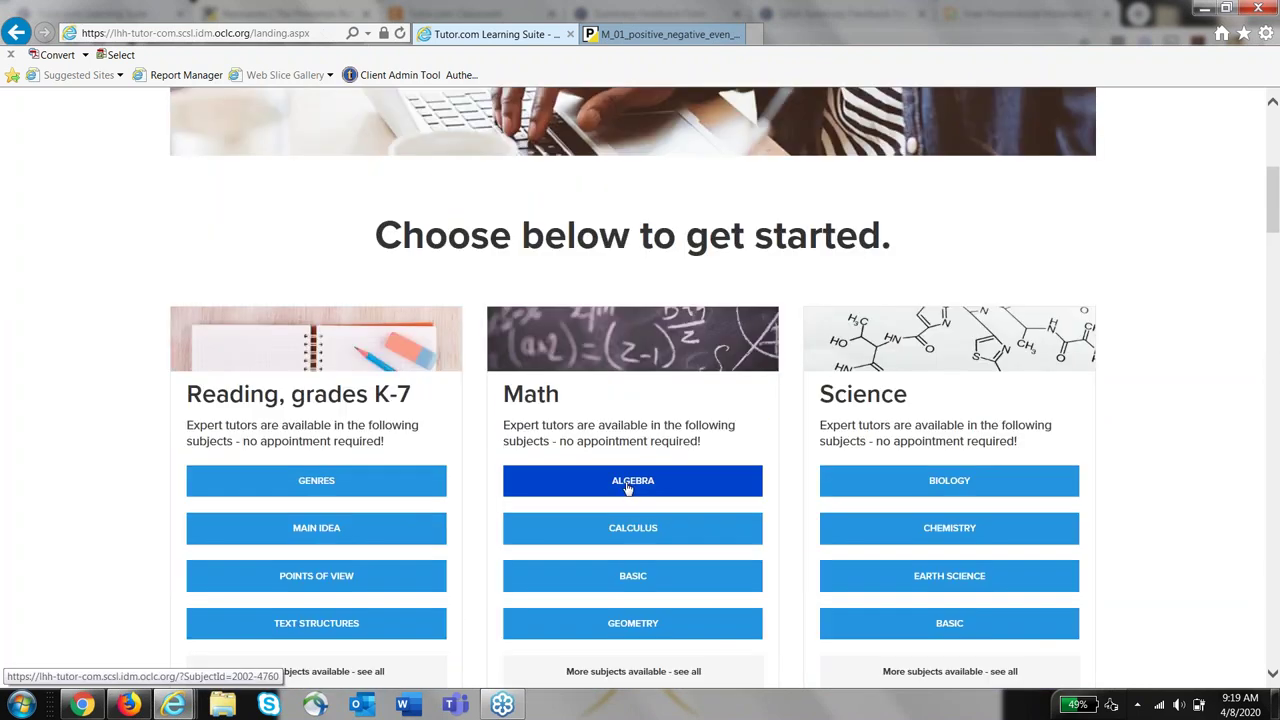
Preview the Algebra 'What do you need help with today?' request form, then return home.
{"action": "left_click", "coordinate": [628, 487]}
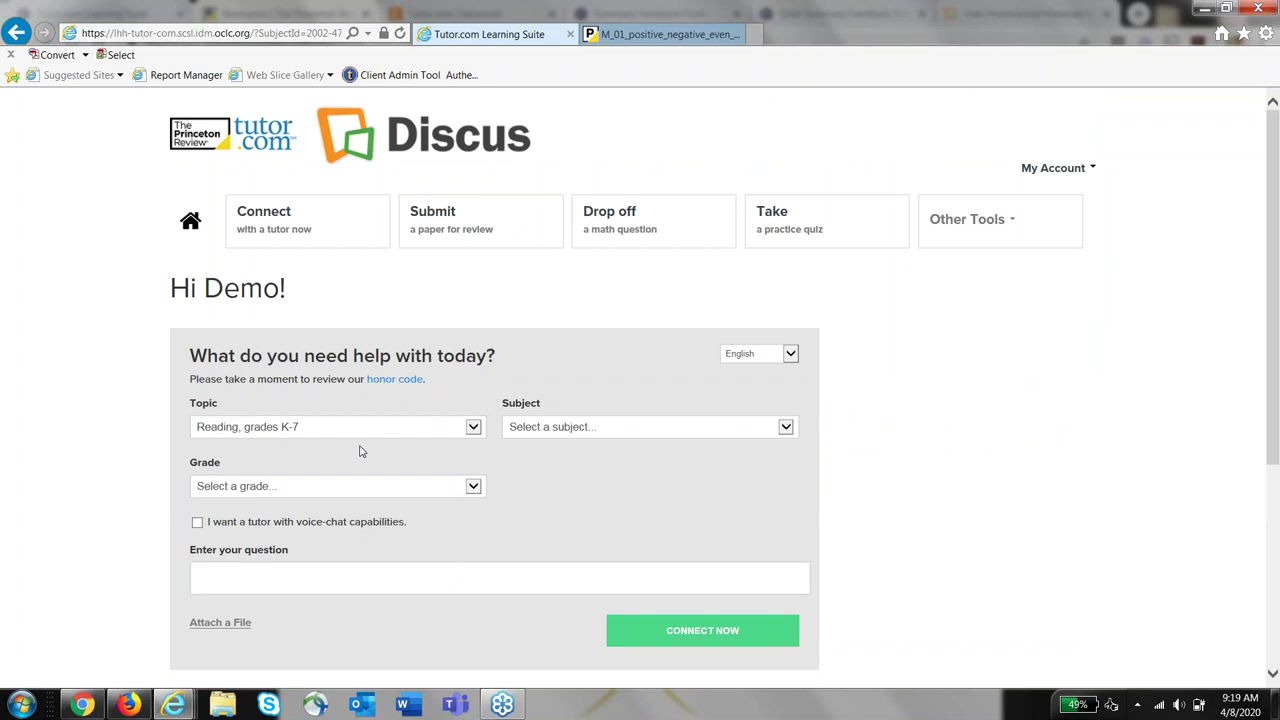
{"action": "scroll", "coordinate": [417, 461], "scroll_direction": "down", "scroll_amount": 1}
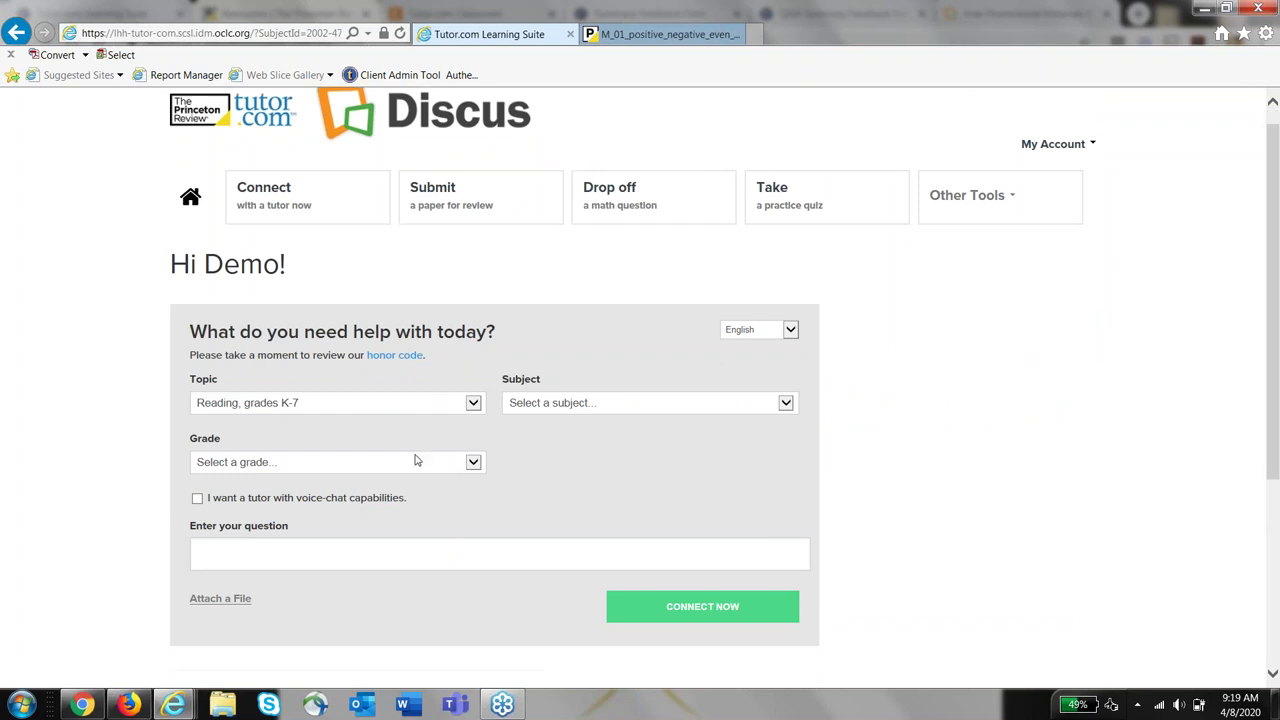
{"action": "scroll", "coordinate": [417, 461], "scroll_direction": "down", "scroll_amount": 2}
{"action": "scroll", "coordinate": [300, 350], "scroll_direction": "up", "scroll_amount": 3}
{"action": "left_click", "coordinate": [184, 224]}
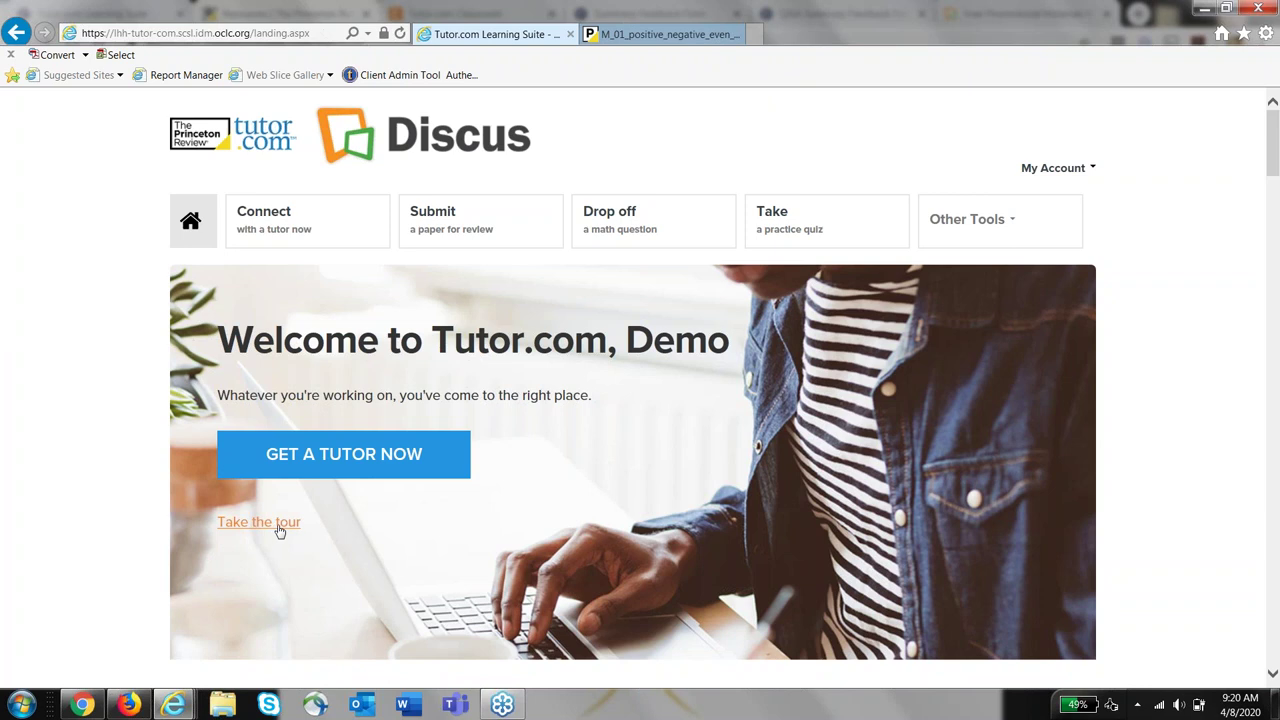
Walk through the tour tips on connecting, paper review and practice quizzes, then switch to the Chrome window.
{"action": "left_click", "coordinate": [279, 531]}
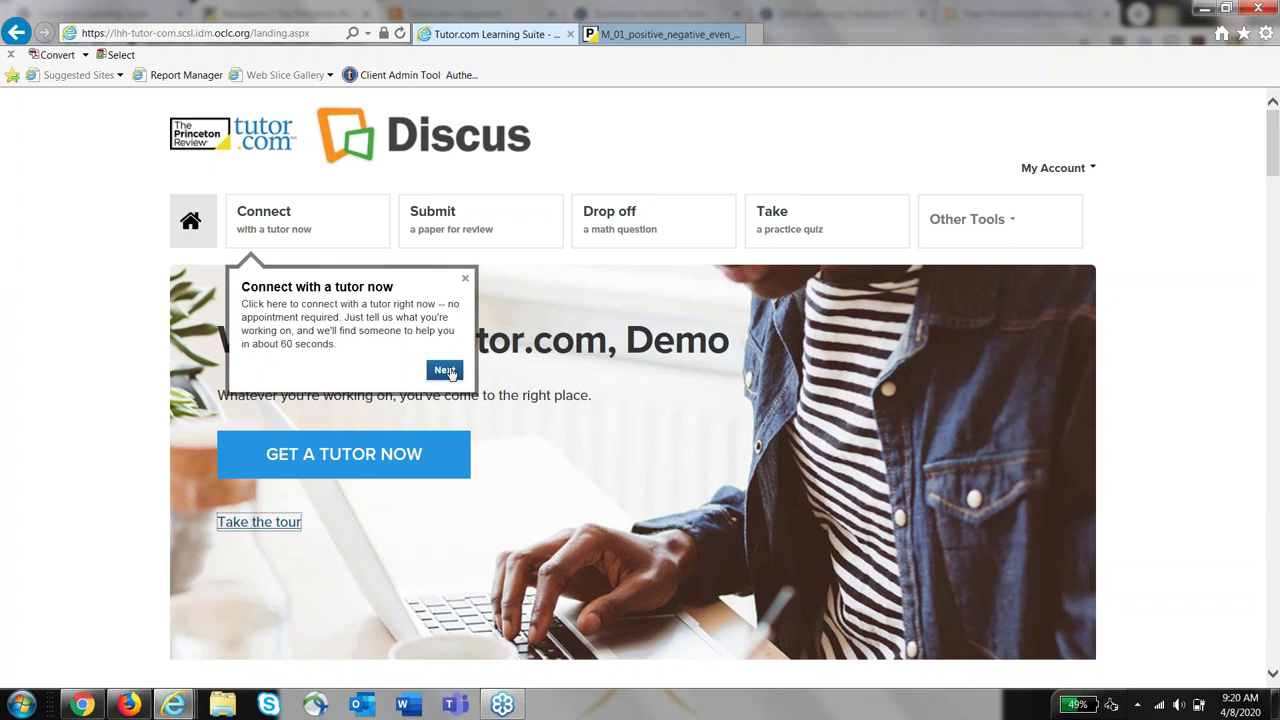
{"action": "left_click", "coordinate": [446, 371]}
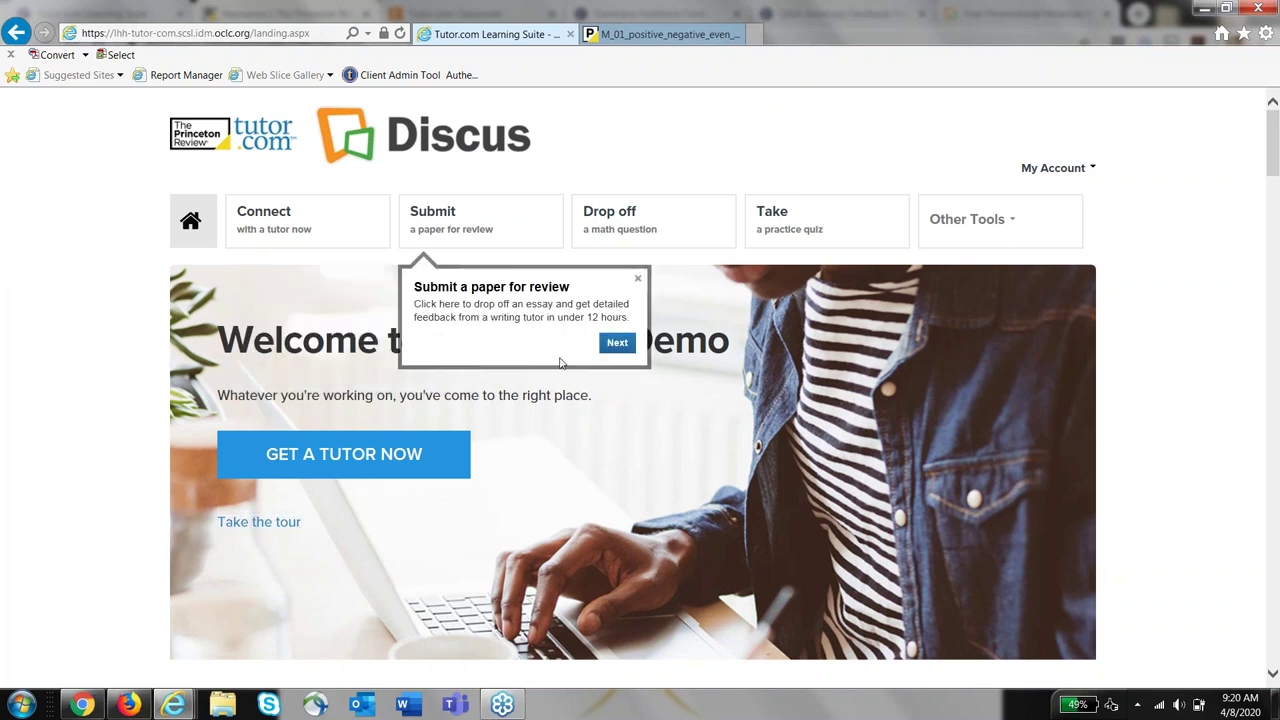
{"action": "left_click", "coordinate": [615, 342]}
{"action": "left_click", "coordinate": [790, 354]}
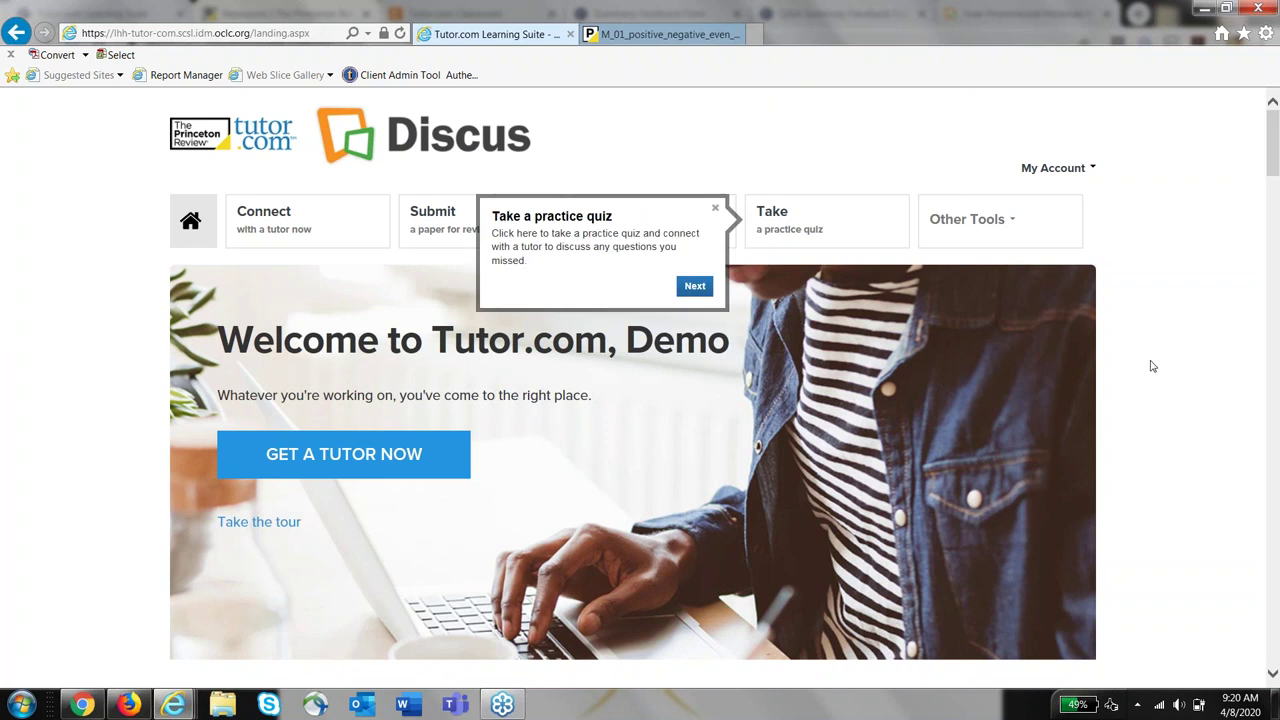
{"action": "scroll", "coordinate": [1152, 366], "scroll_direction": "down", "scroll_amount": 10}
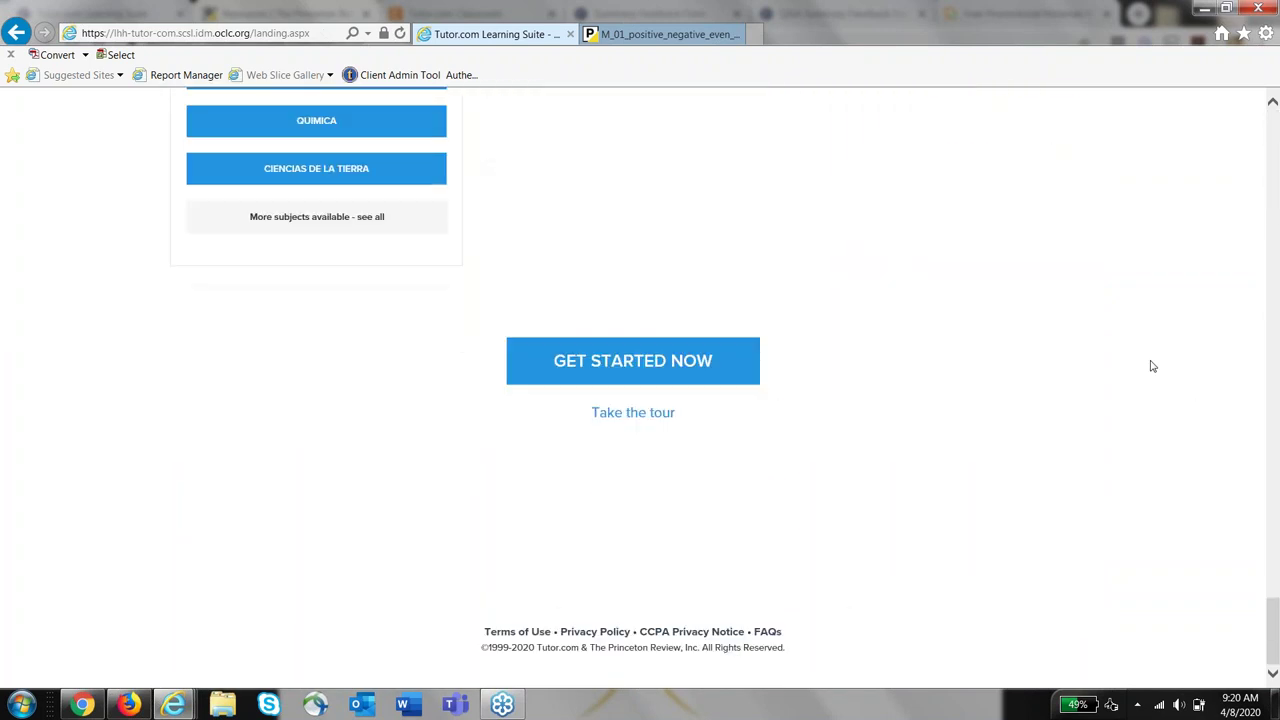
{"action": "scroll", "coordinate": [1152, 366], "scroll_direction": "up", "scroll_amount": 8}
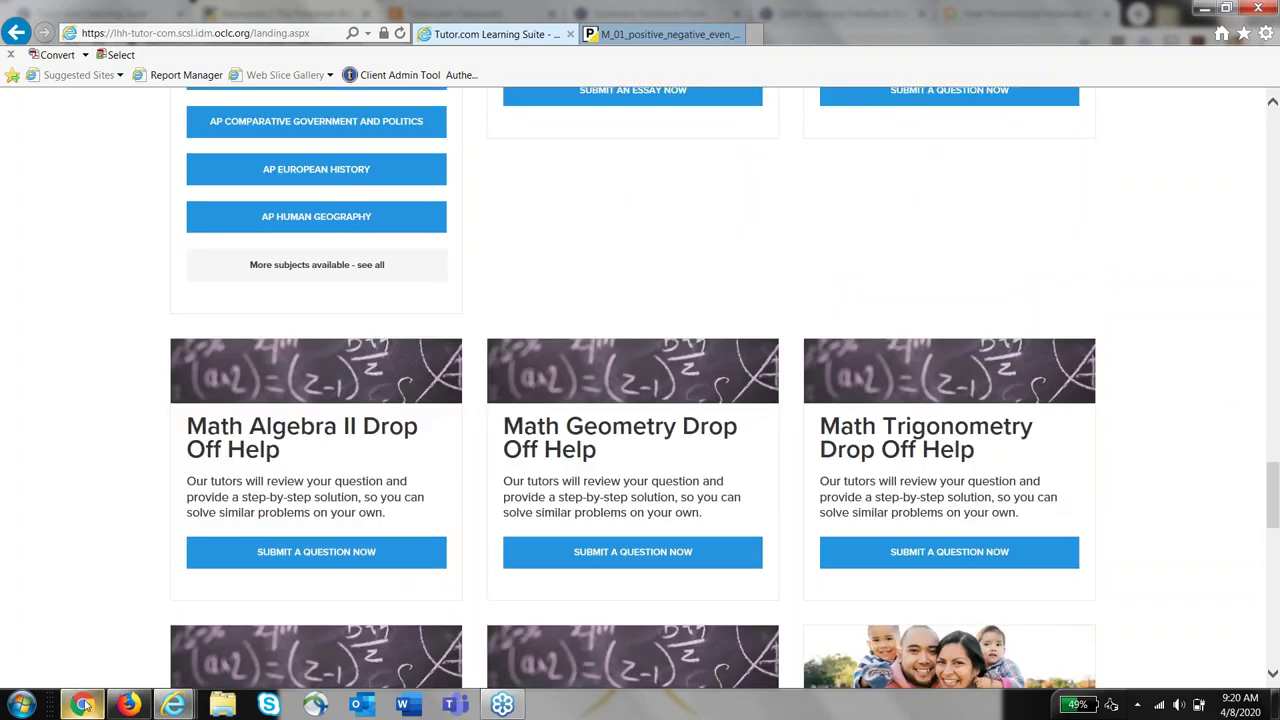
{"action": "left_click", "coordinate": [85, 705]}
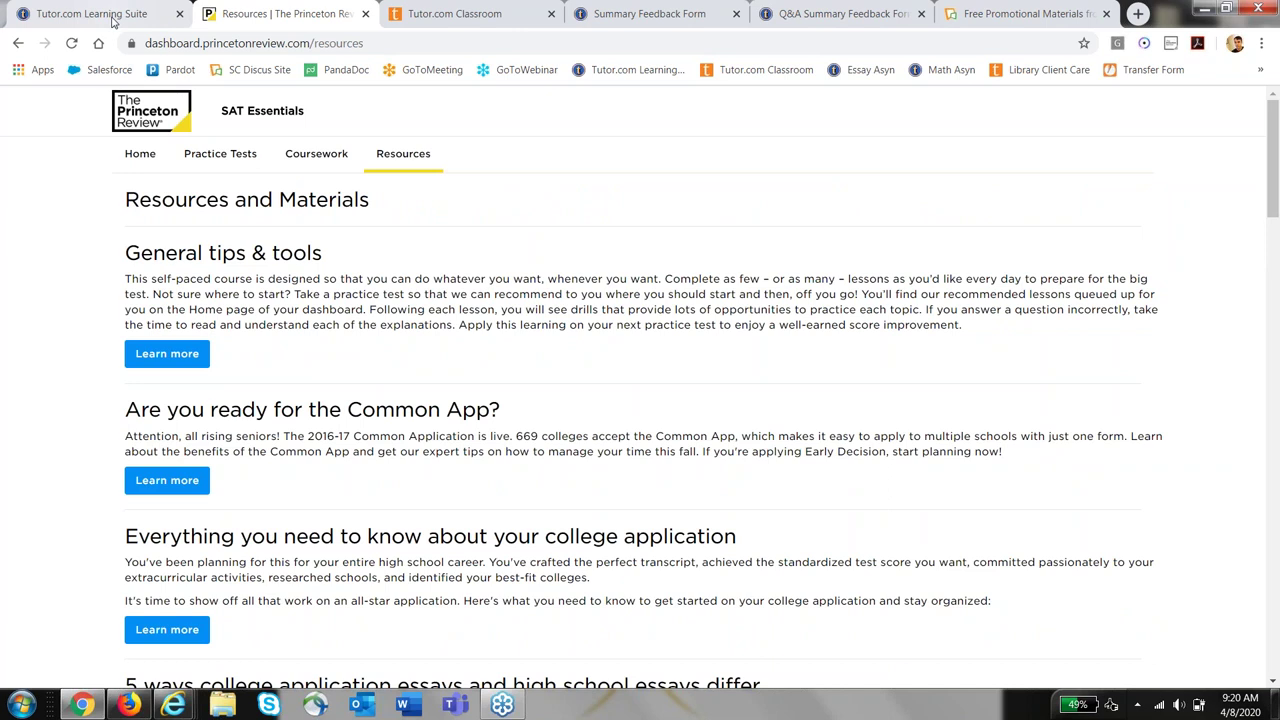
From the Learning Suite footer, open the FAQs page and follow its technical support contact link.
{"action": "left_click", "coordinate": [113, 20]}
{"action": "scroll", "coordinate": [216, 133], "scroll_direction": "up", "scroll_amount": 3}
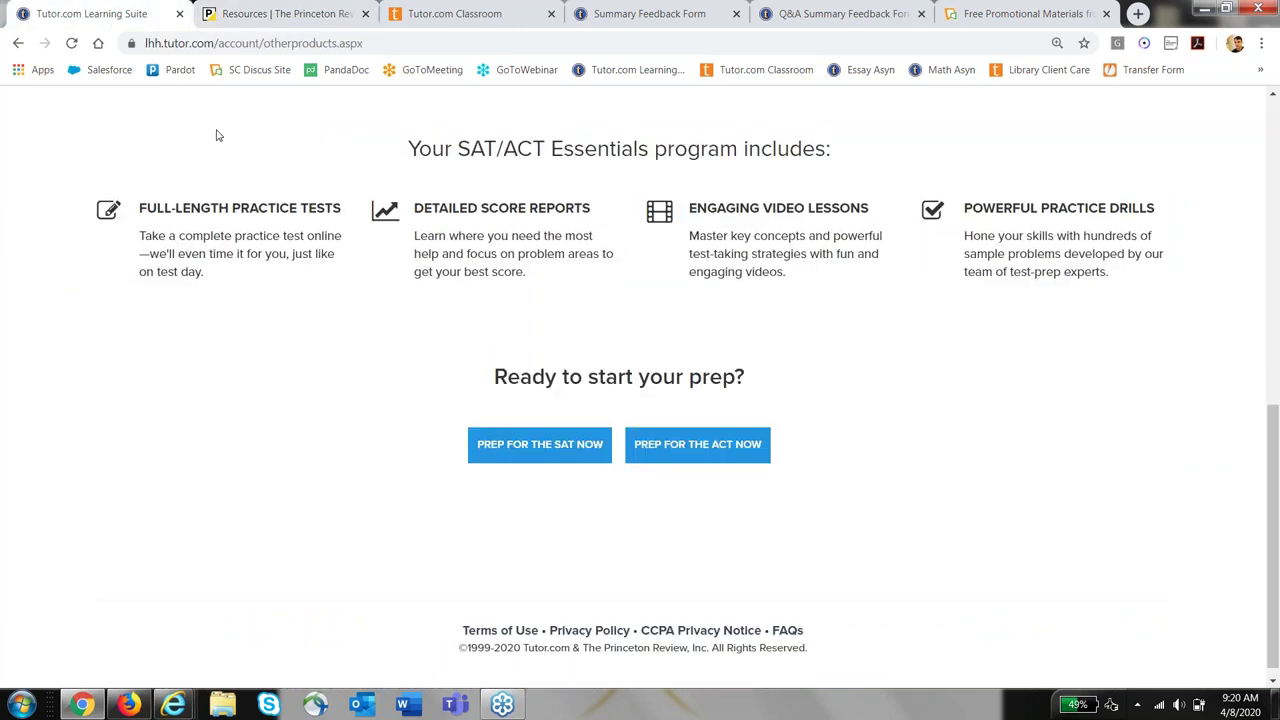
{"action": "scroll", "coordinate": [216, 135], "scroll_direction": "up", "scroll_amount": 4}
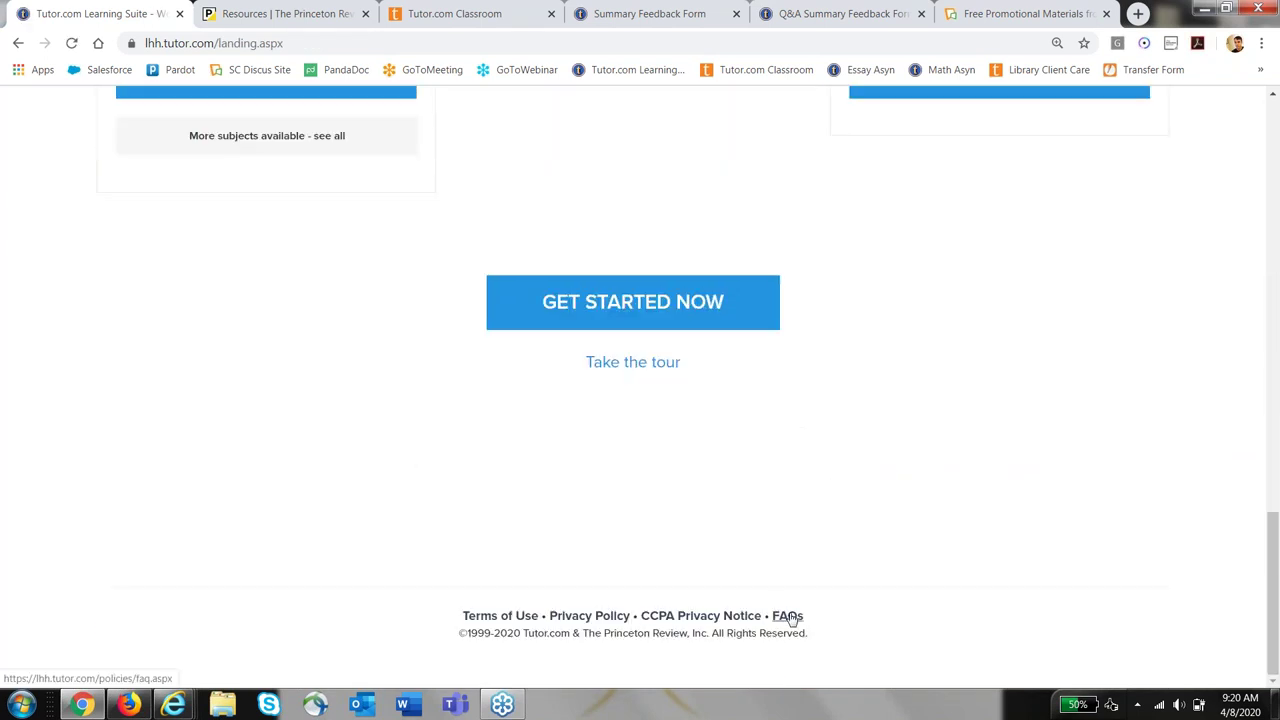
{"action": "left_click", "coordinate": [787, 616]}
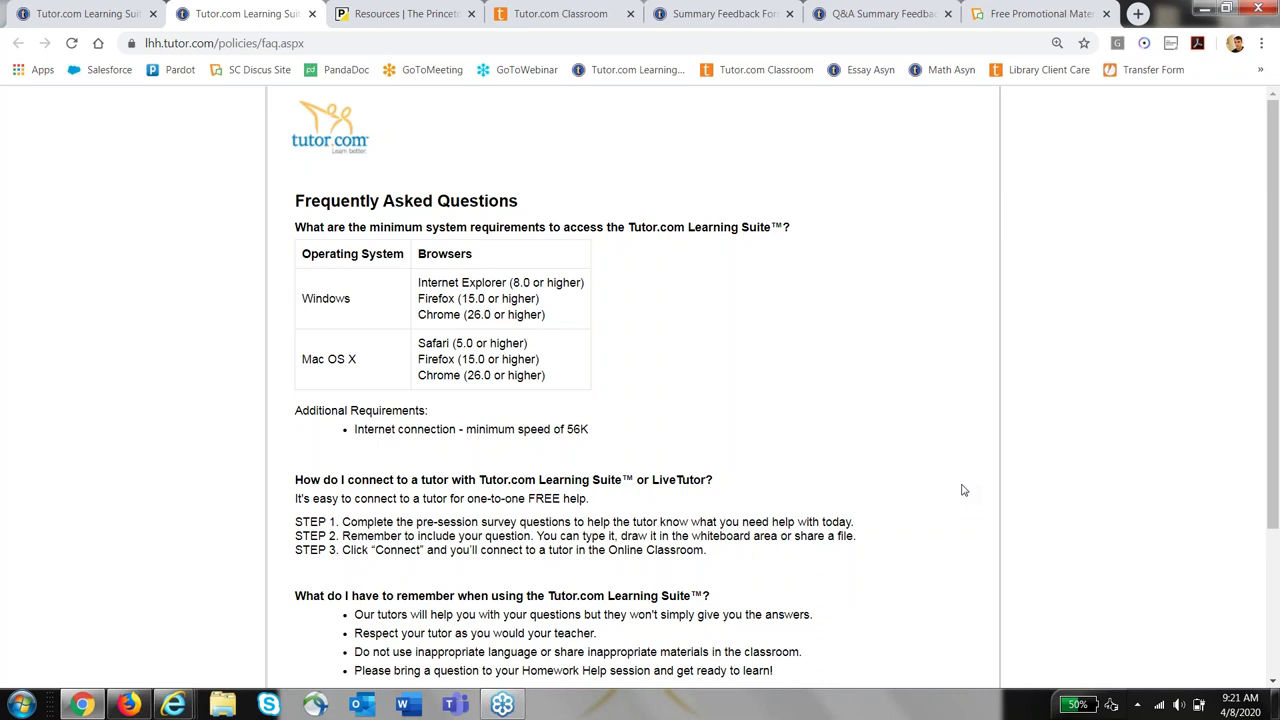
{"action": "scroll", "coordinate": [963, 490], "scroll_direction": "down", "scroll_amount": 3}
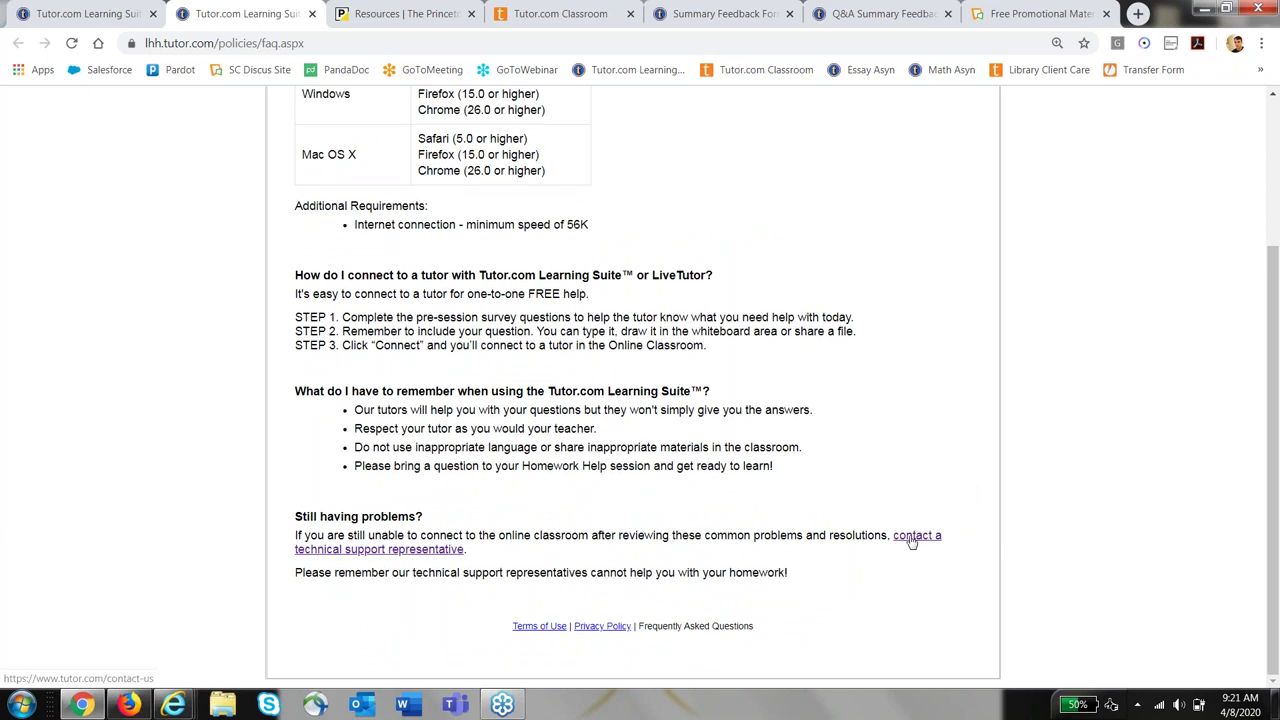
{"action": "left_click", "coordinate": [912, 540]}
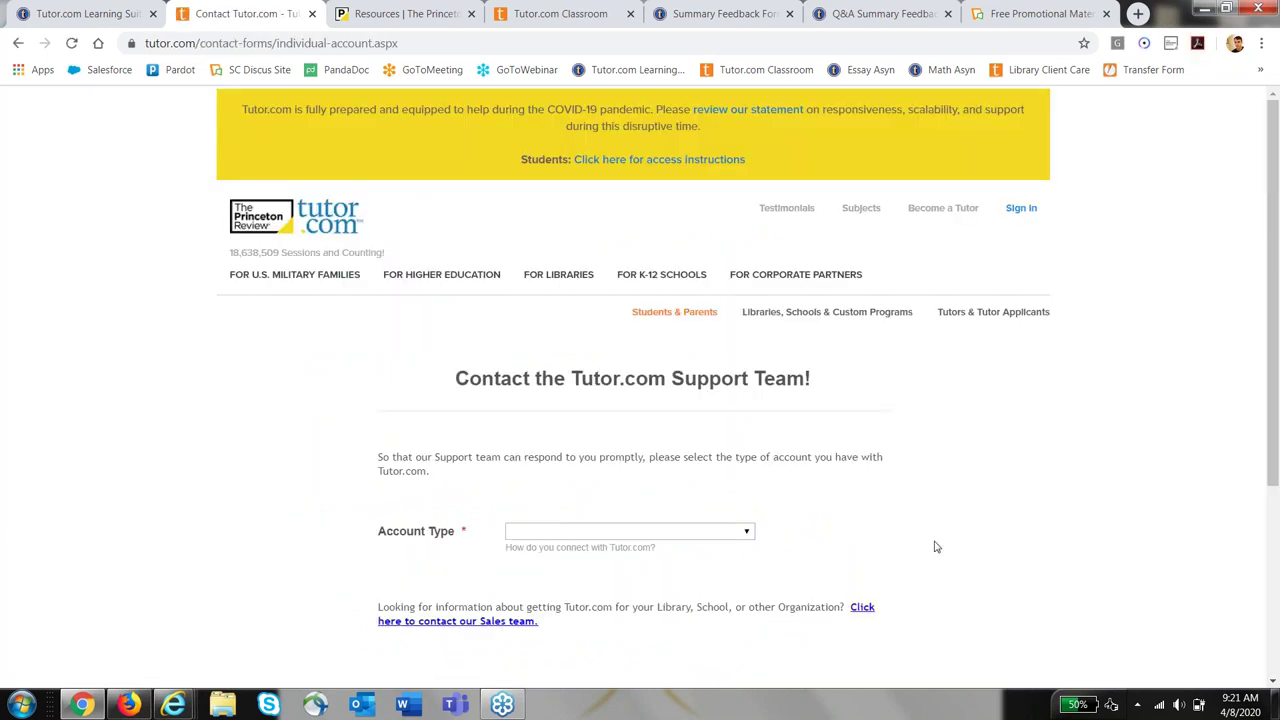
Set the support form's Account Type to 'I connect through a Statewide program'.
{"action": "scroll", "coordinate": [936, 547], "scroll_direction": "down", "scroll_amount": 1}
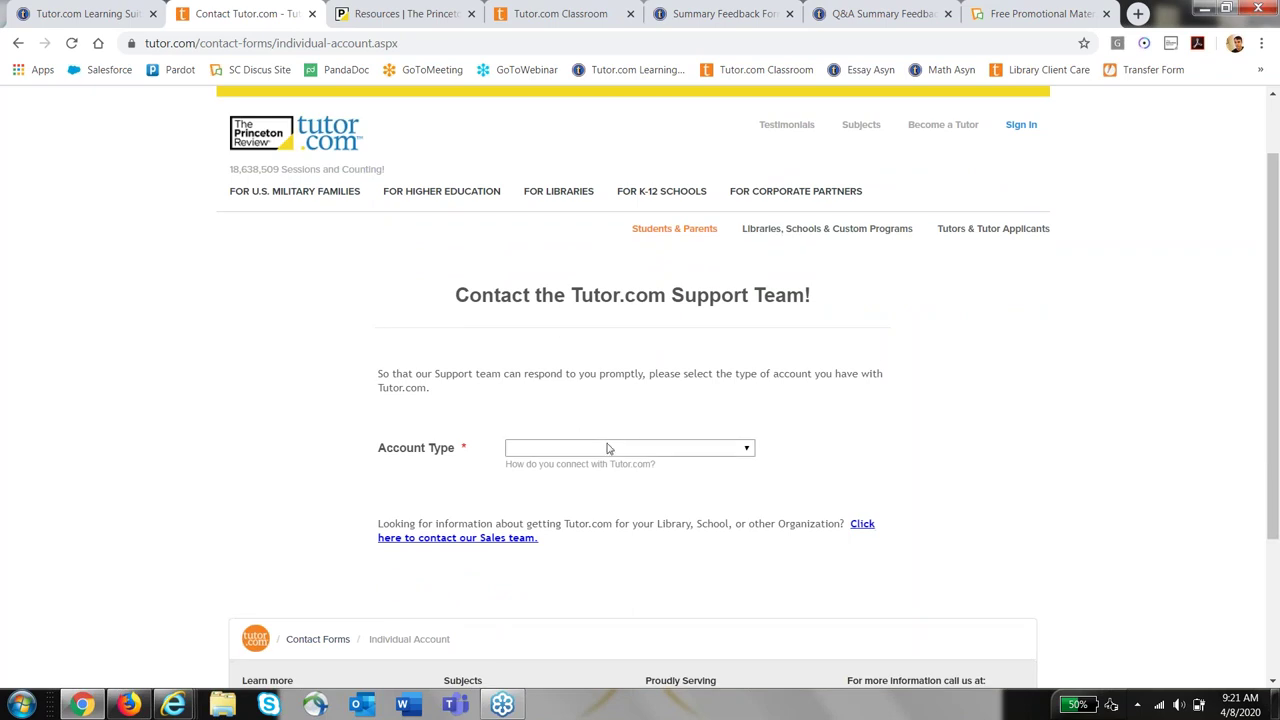
{"action": "left_click", "coordinate": [602, 450]}
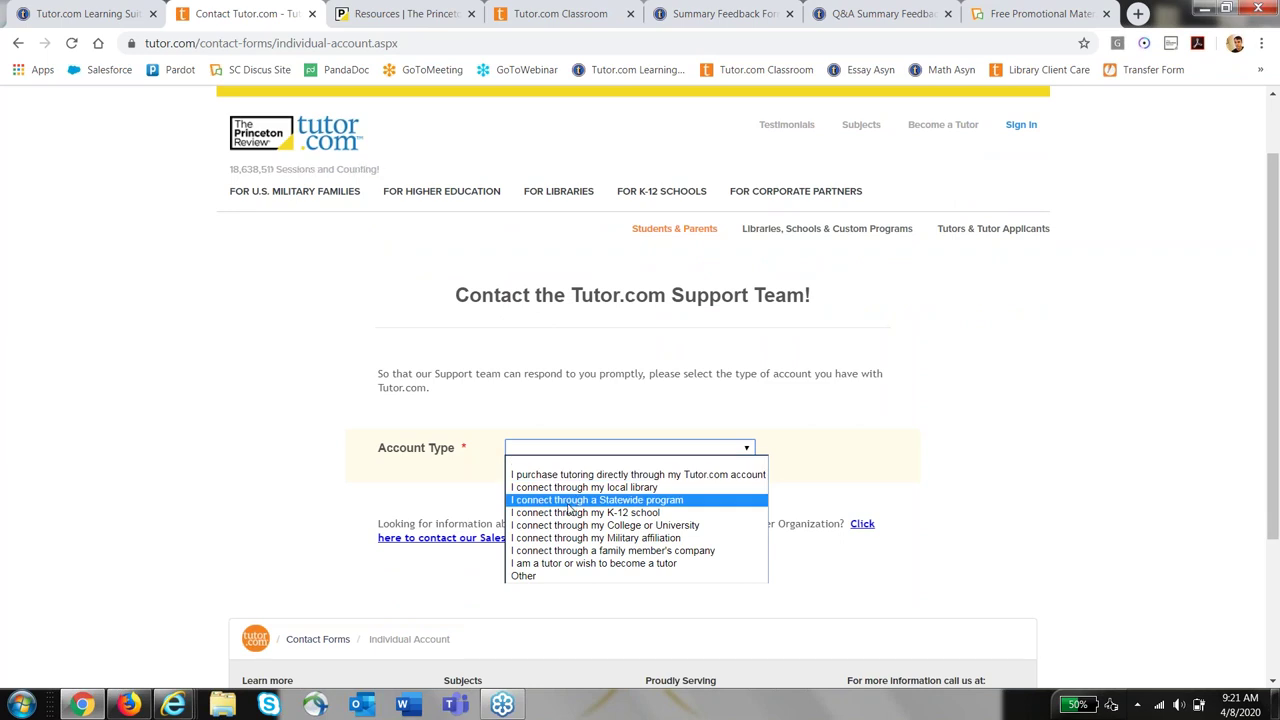
{"action": "left_click", "coordinate": [568, 500]}
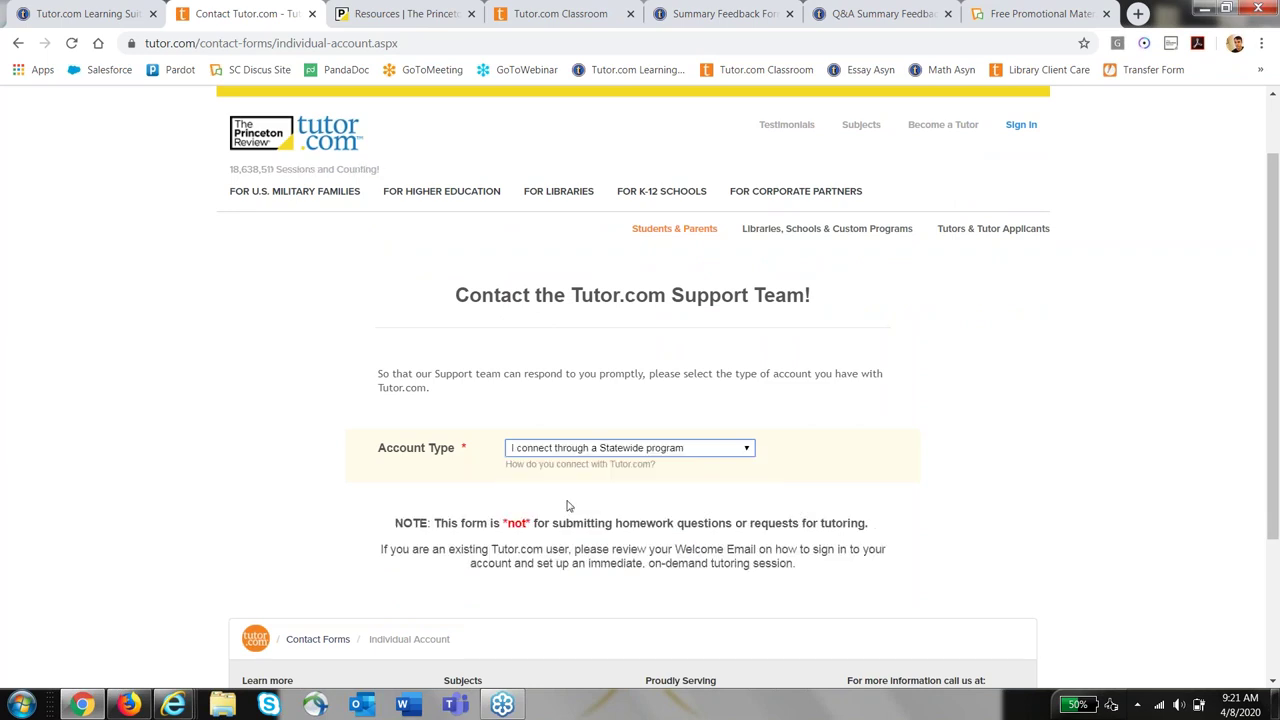
{"action": "scroll", "coordinate": [928, 461], "scroll_direction": "down", "scroll_amount": 5}
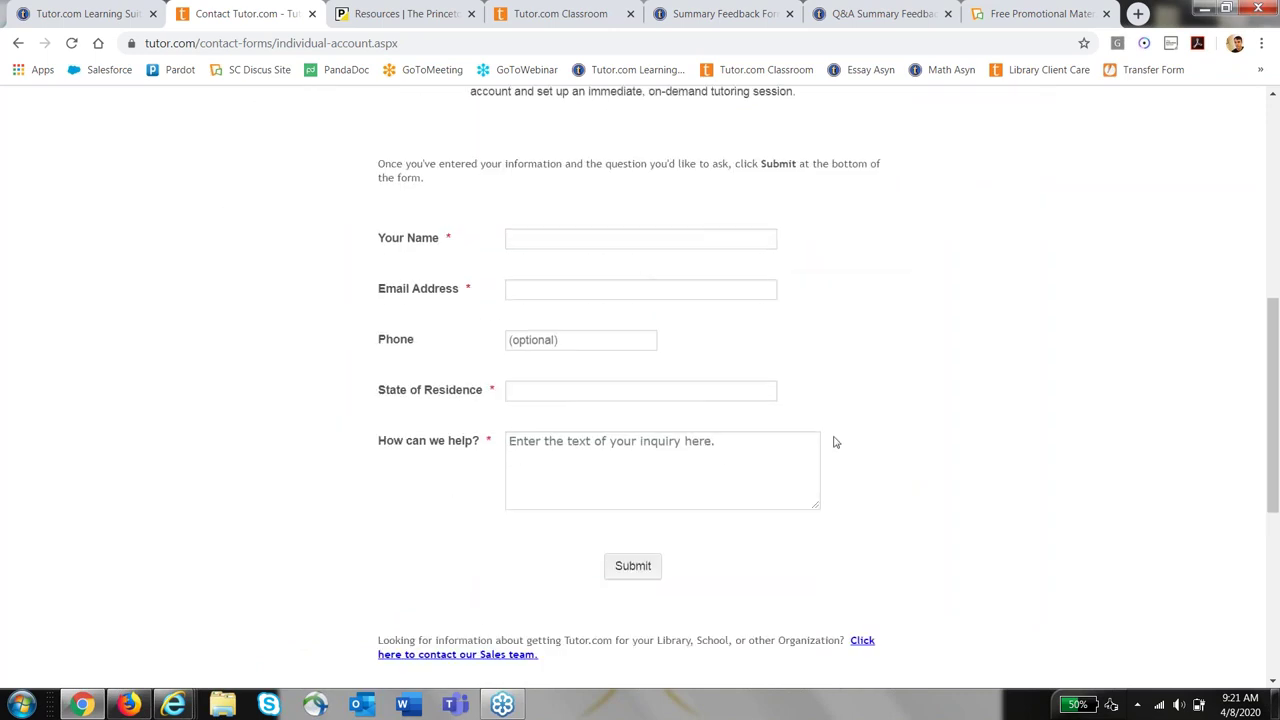
{"action": "scroll", "coordinate": [897, 489], "scroll_direction": "up", "scroll_amount": 1}
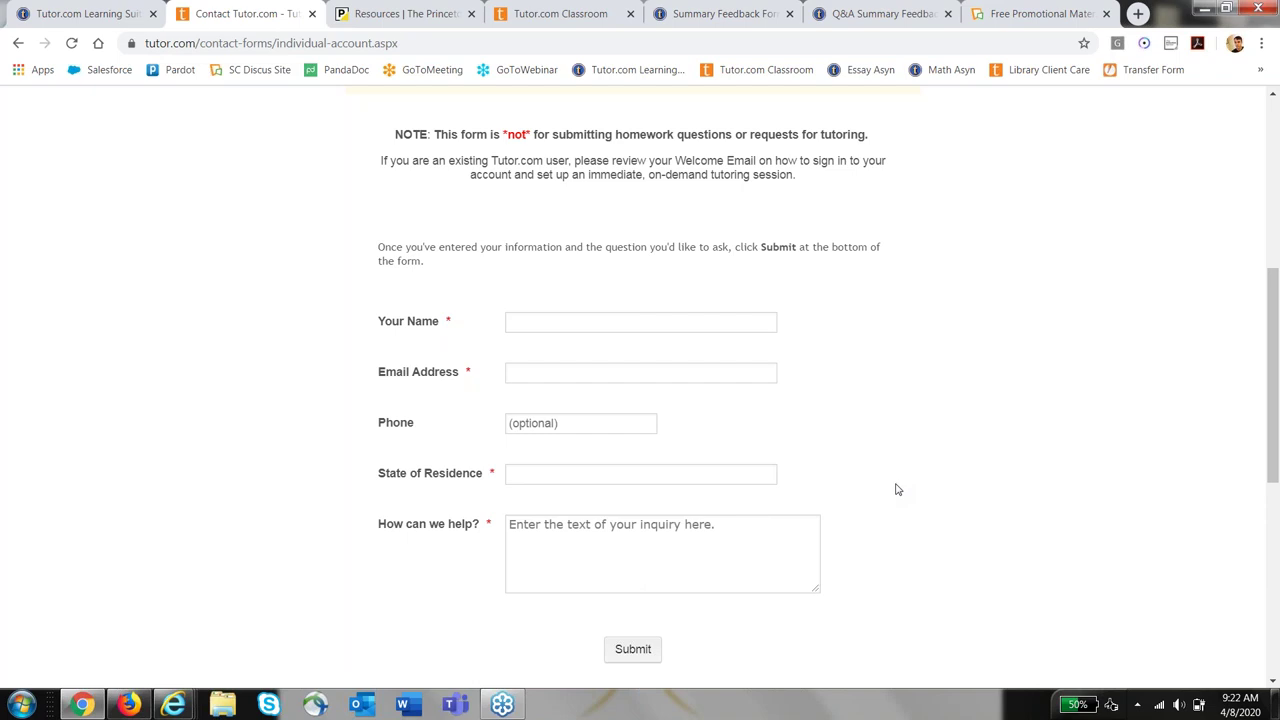
Bring up Discus's Free Promotional Materials page showing Tutor.com's downloads.
{"action": "left_click", "coordinate": [128, 706]}
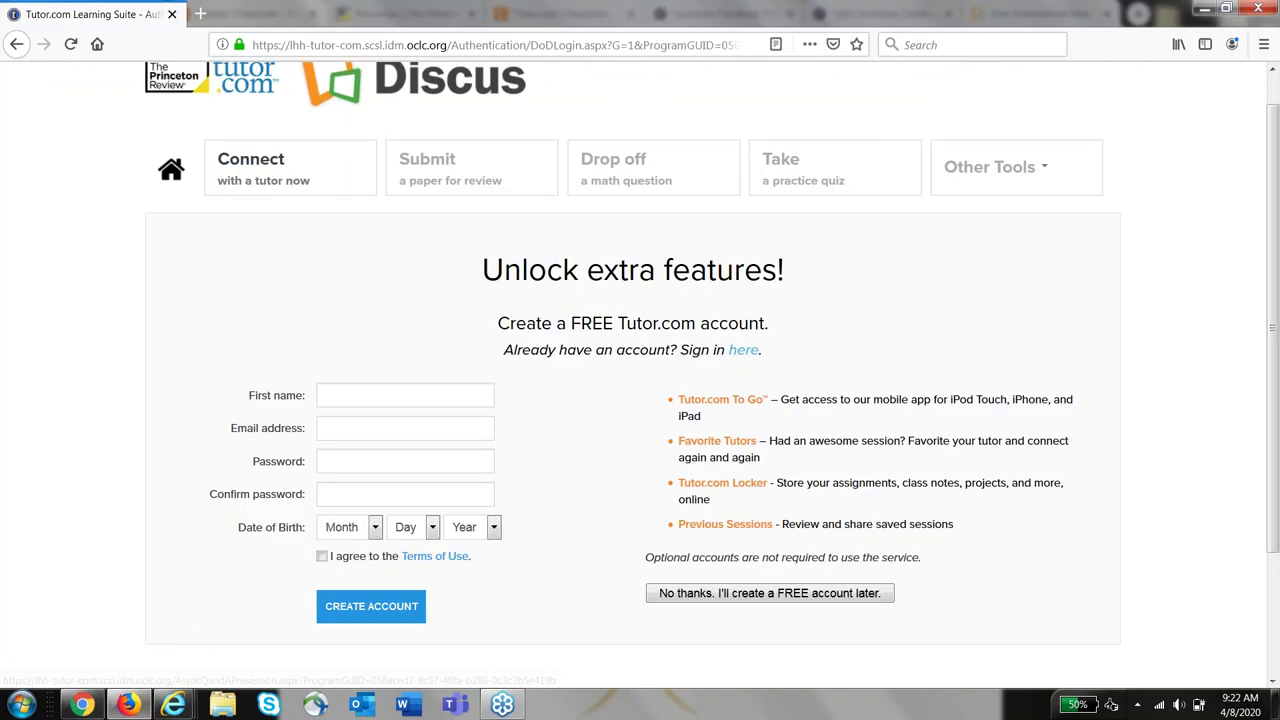
{"action": "key", "text": "alt+Tab"}
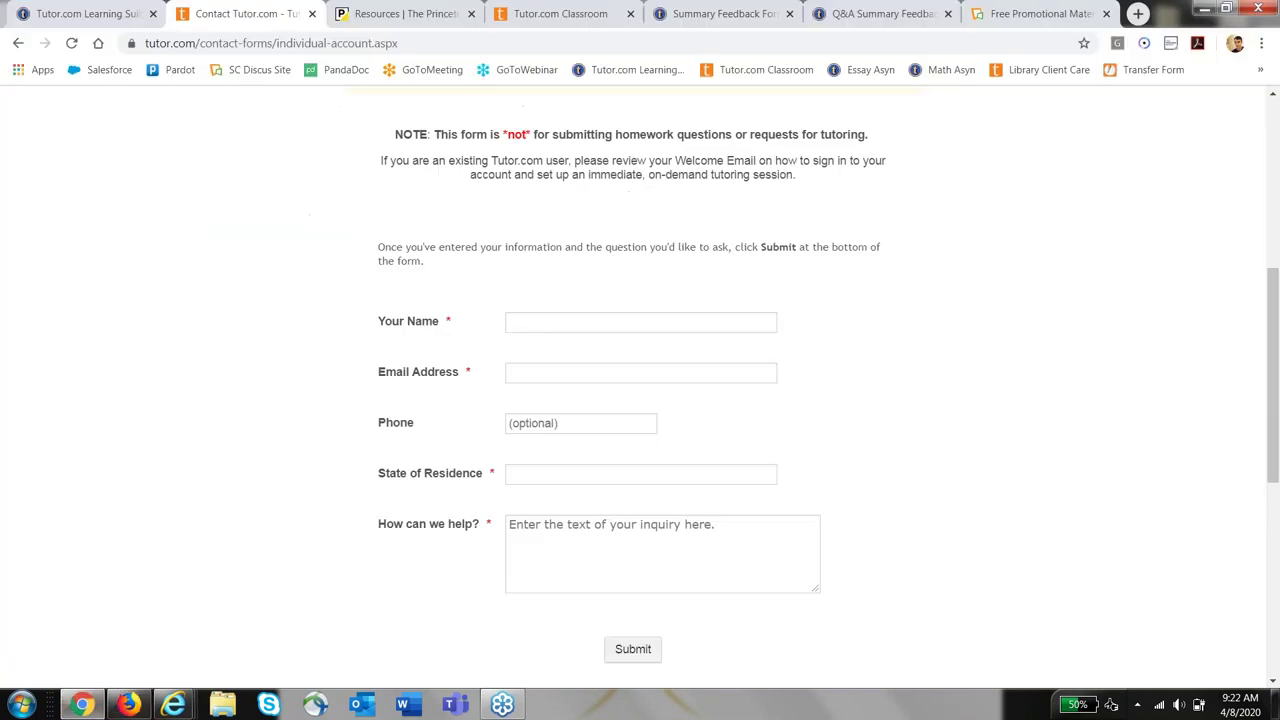
{"action": "left_click", "coordinate": [1024, 10]}
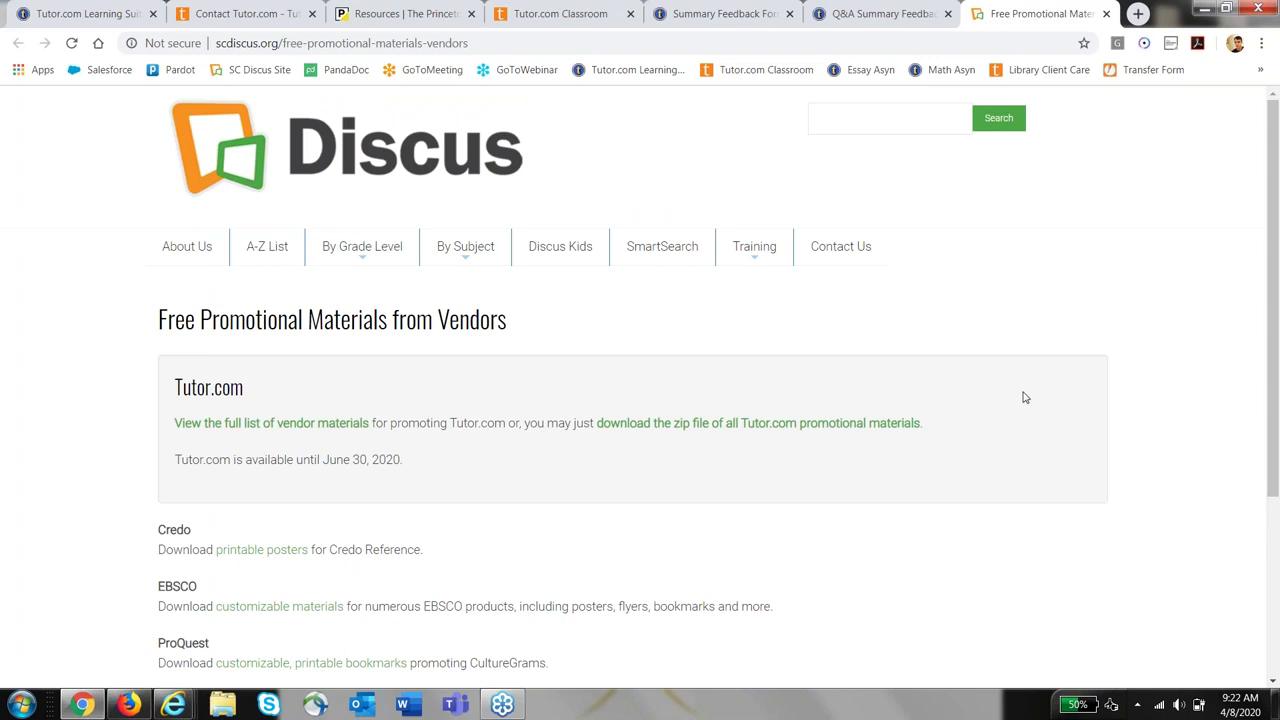